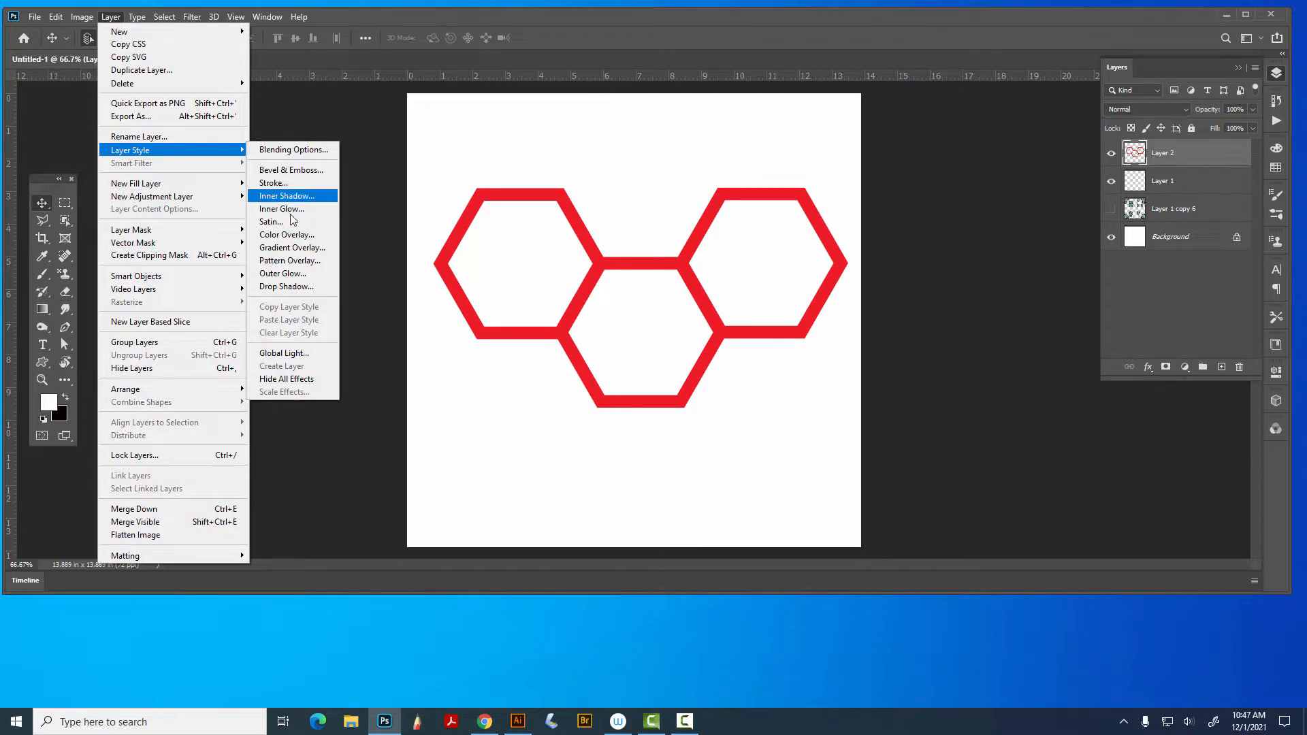
- Try a Gradient Overlay on the red hexagon layer using the Pink_17 preset
left_click(281, 250)
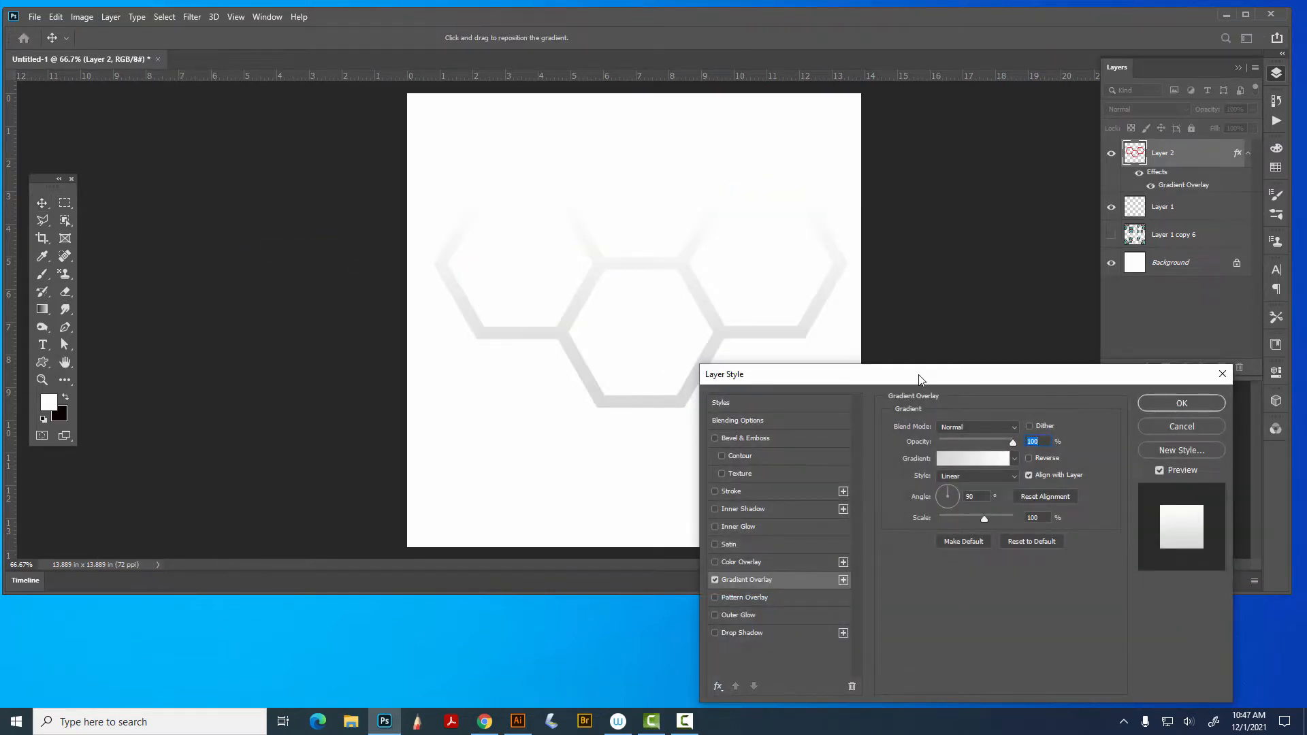
left_click_drag(922, 376, 942, 241)
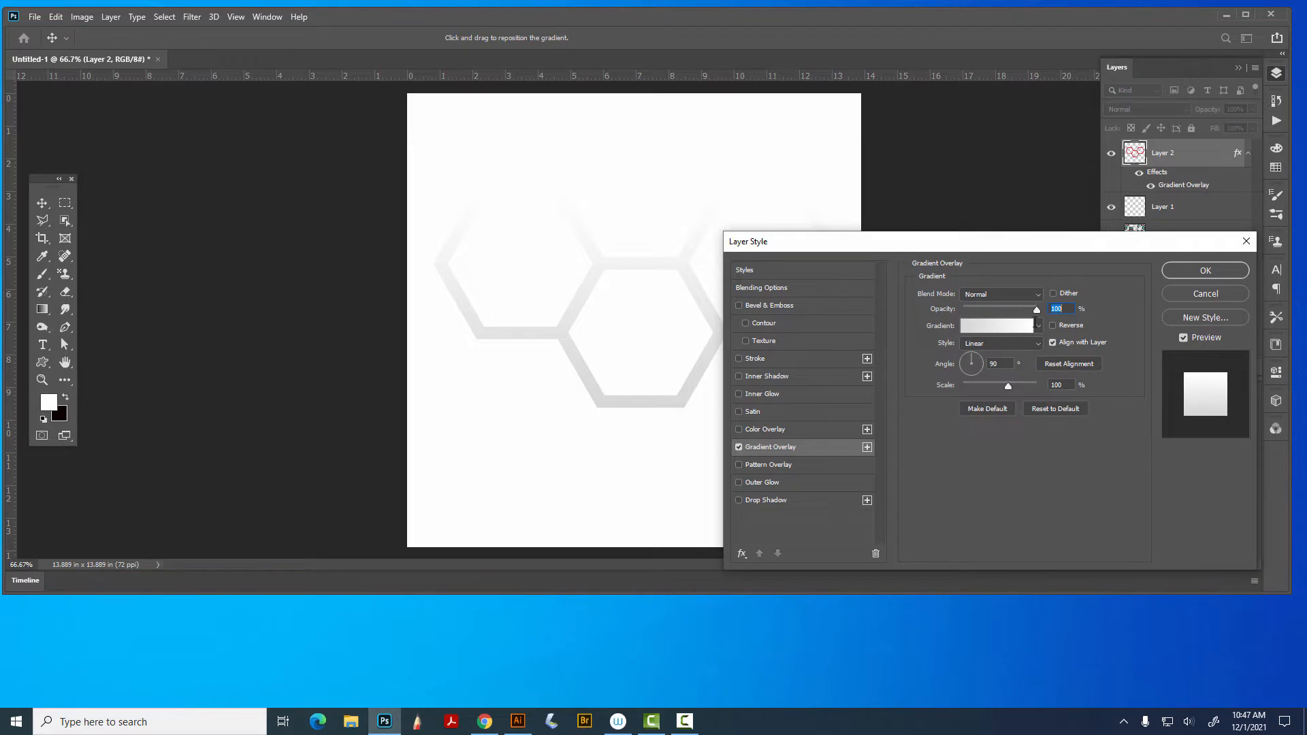
left_click(1031, 325)
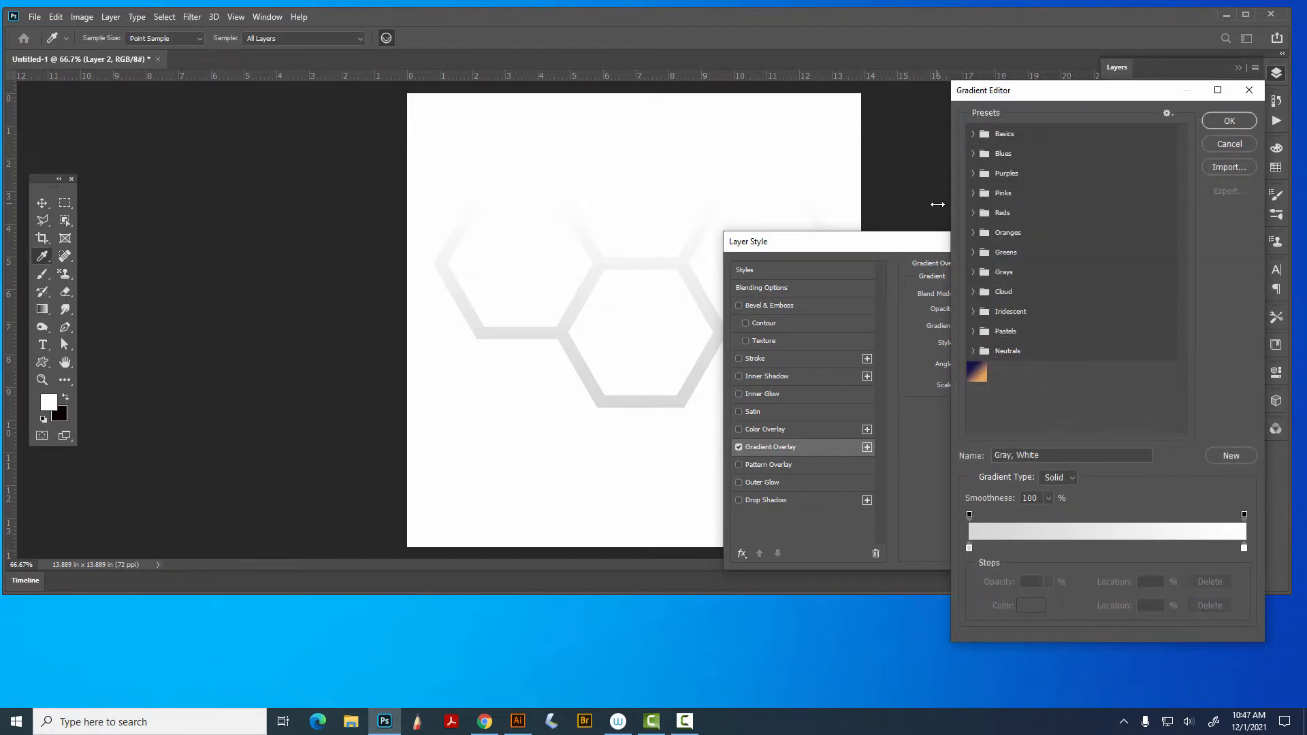
left_click(974, 194)
left_click(1033, 214)
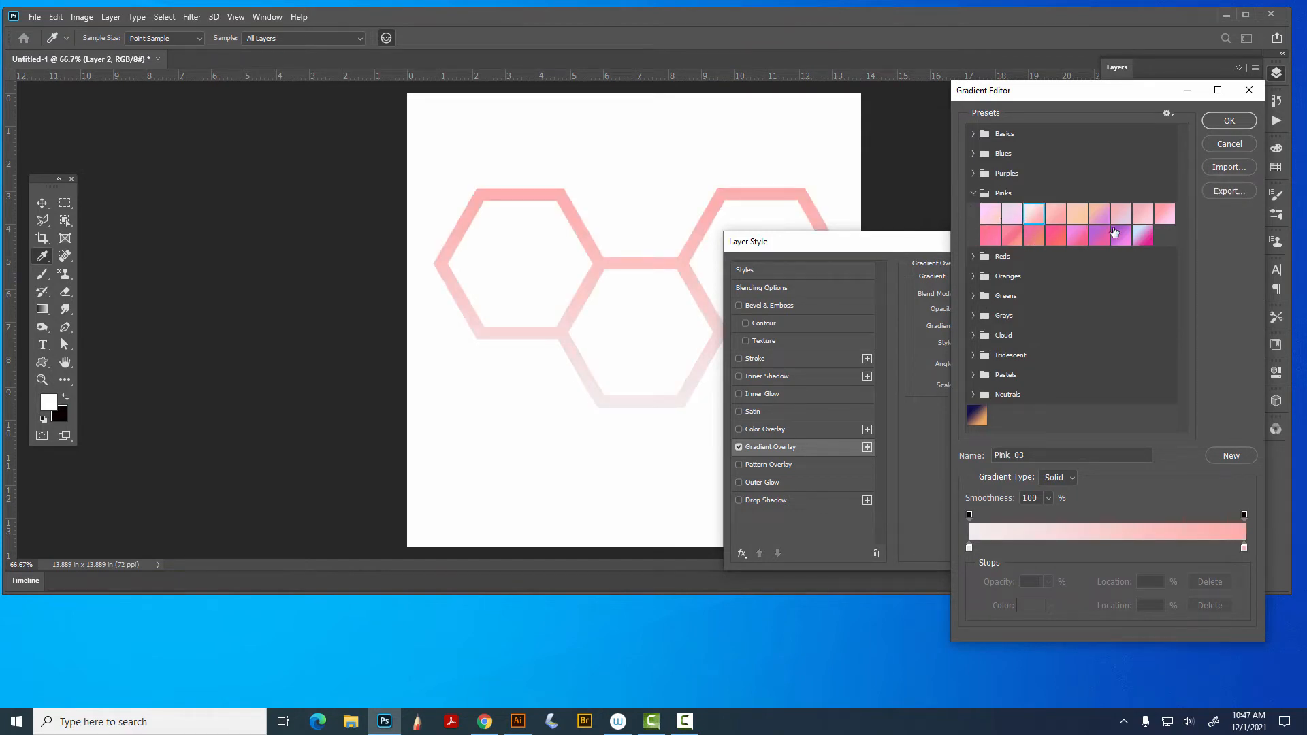
left_click(1121, 235)
left_click(1141, 236)
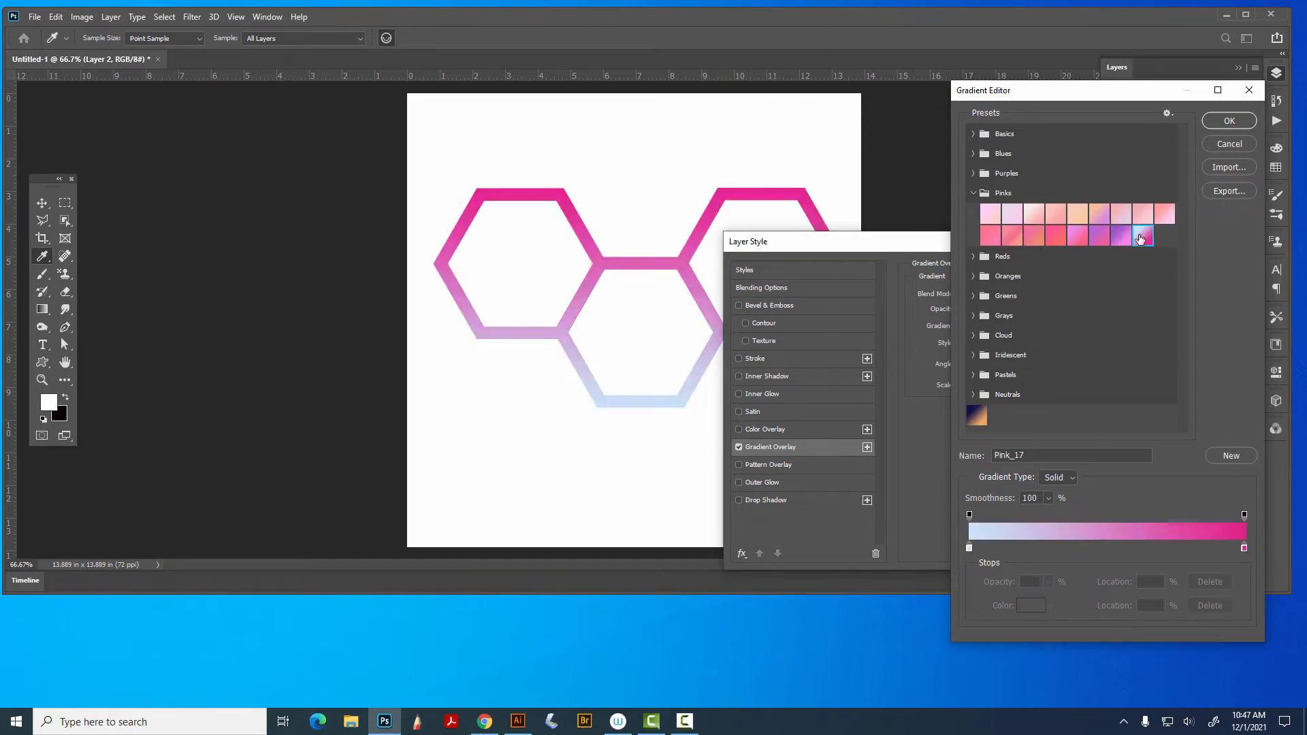
left_click(1244, 121)
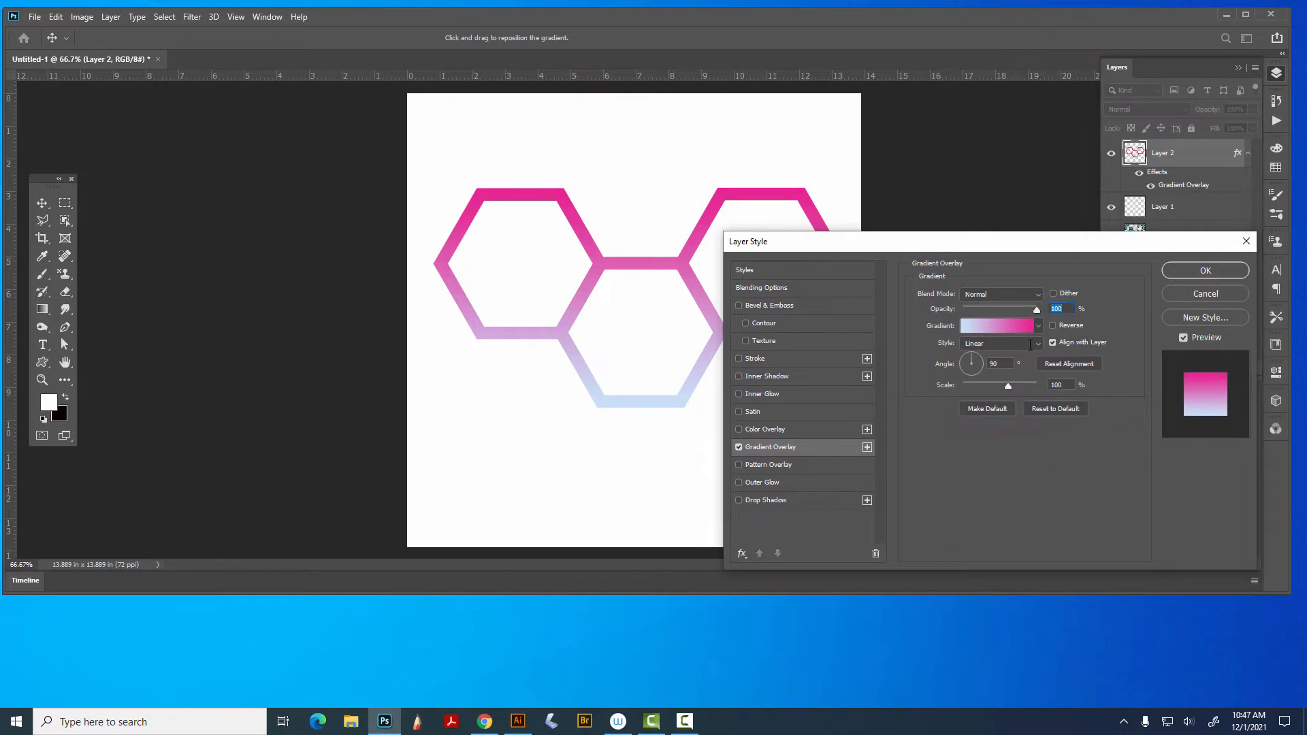
- Try a gradient overlay angle of 107° on the hexagons and cancel the layer style
left_click(985, 326)
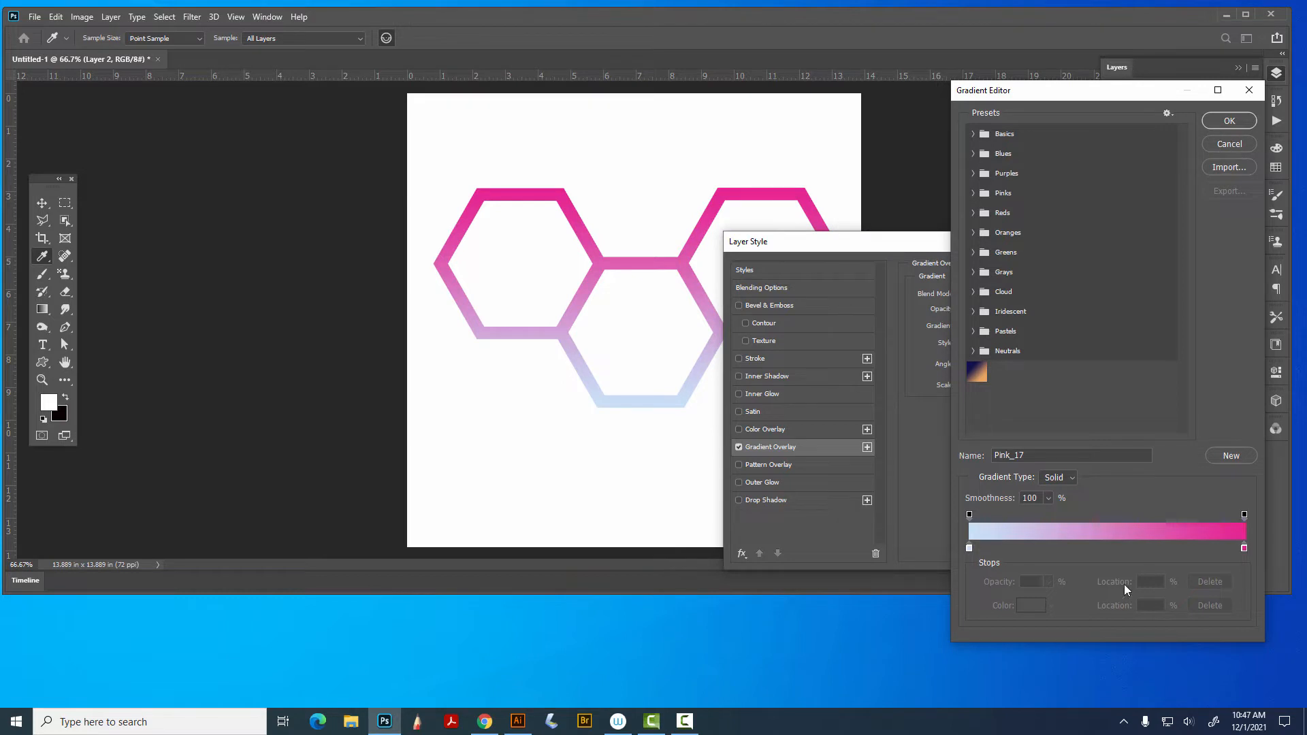
left_click(1220, 121)
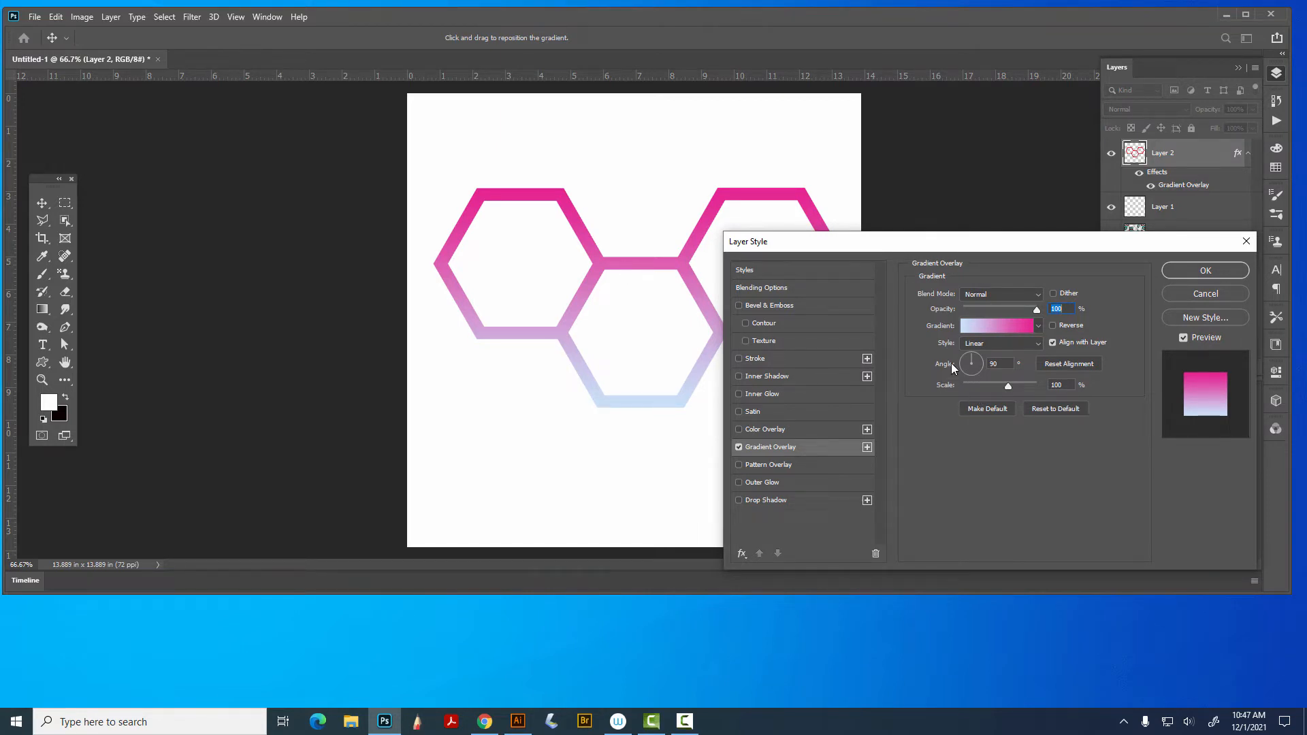
left_click(975, 356)
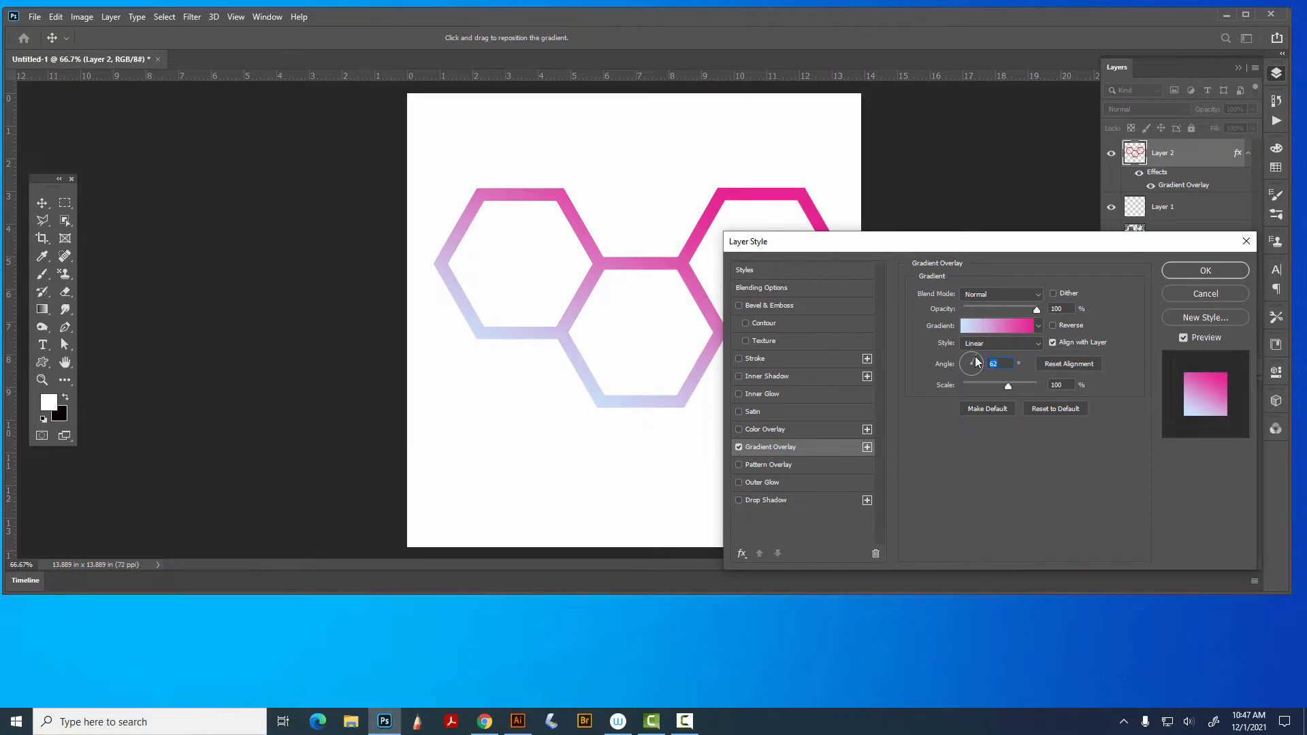
left_click_drag(975, 357, 969, 357)
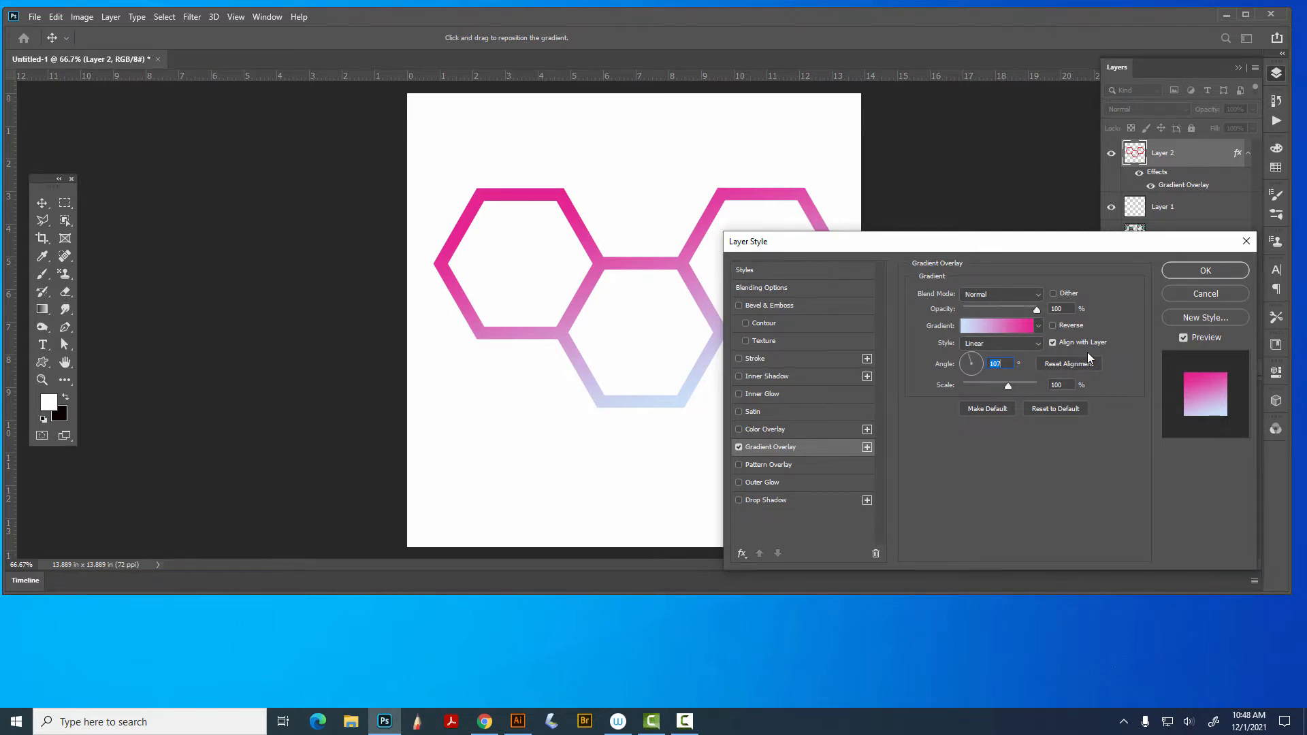
left_click(1190, 290)
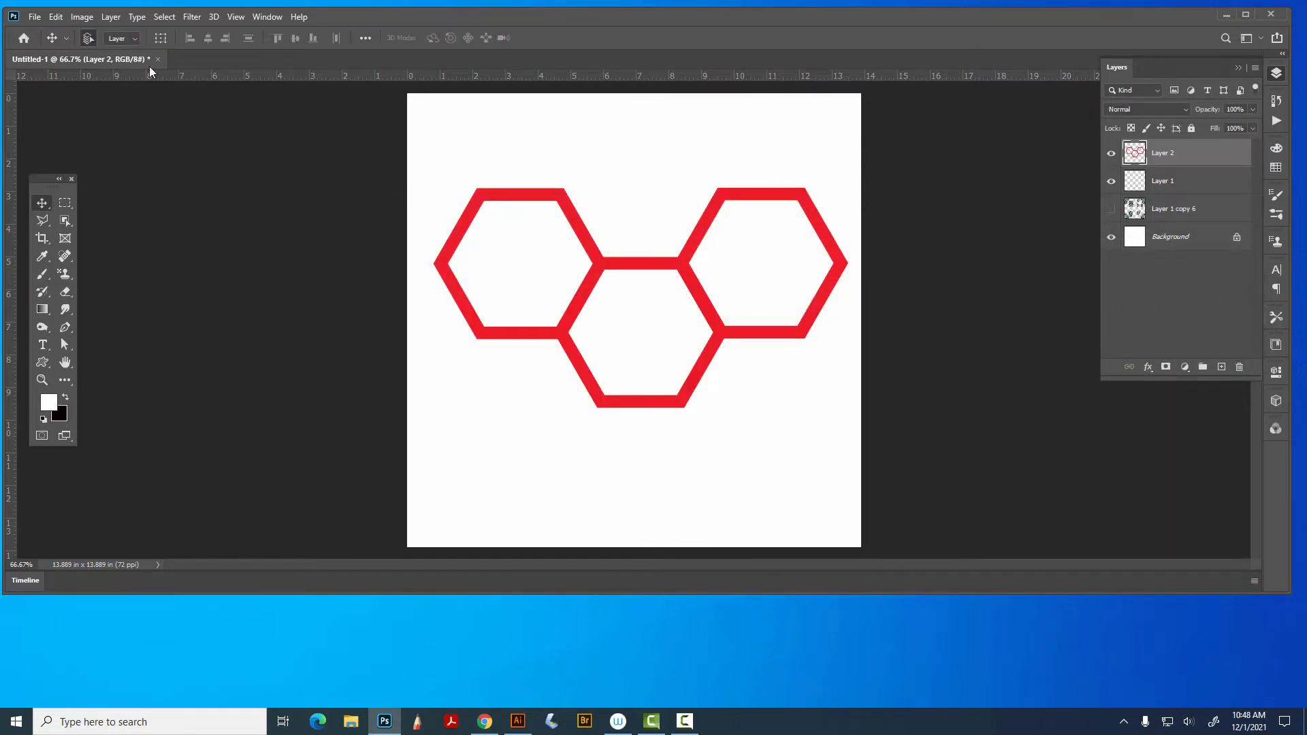
- Add a Color Overlay to the hexagon layer and pick the pink colour dd2388
left_click(94, 17)
left_click(96, 17)
left_click(111, 18)
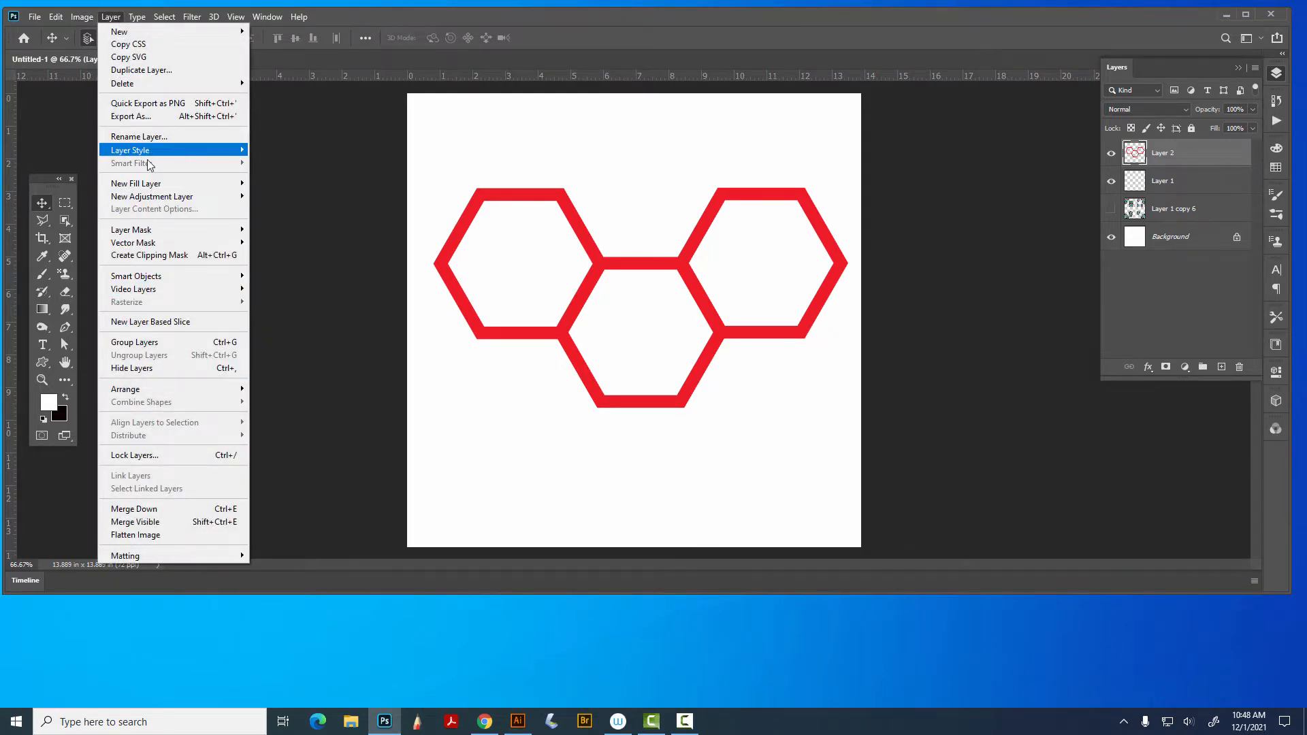
mouse_move(151, 151)
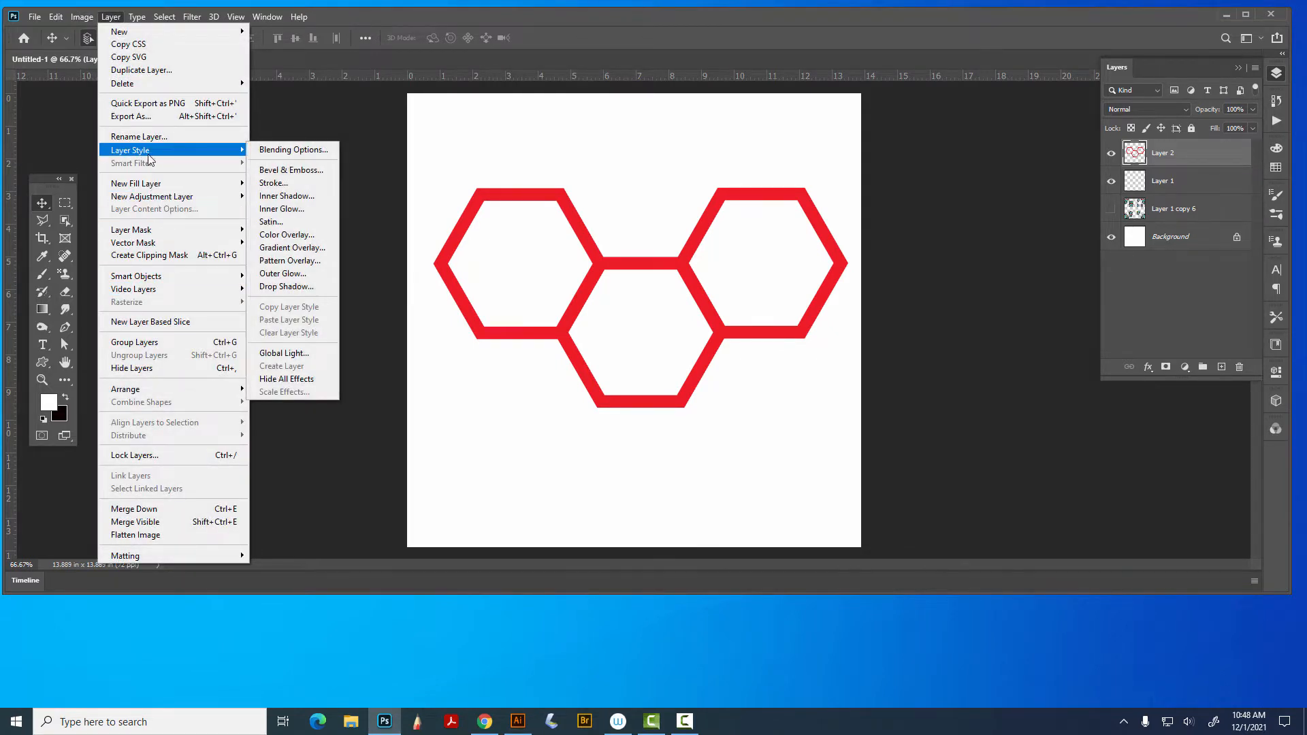
left_click(299, 234)
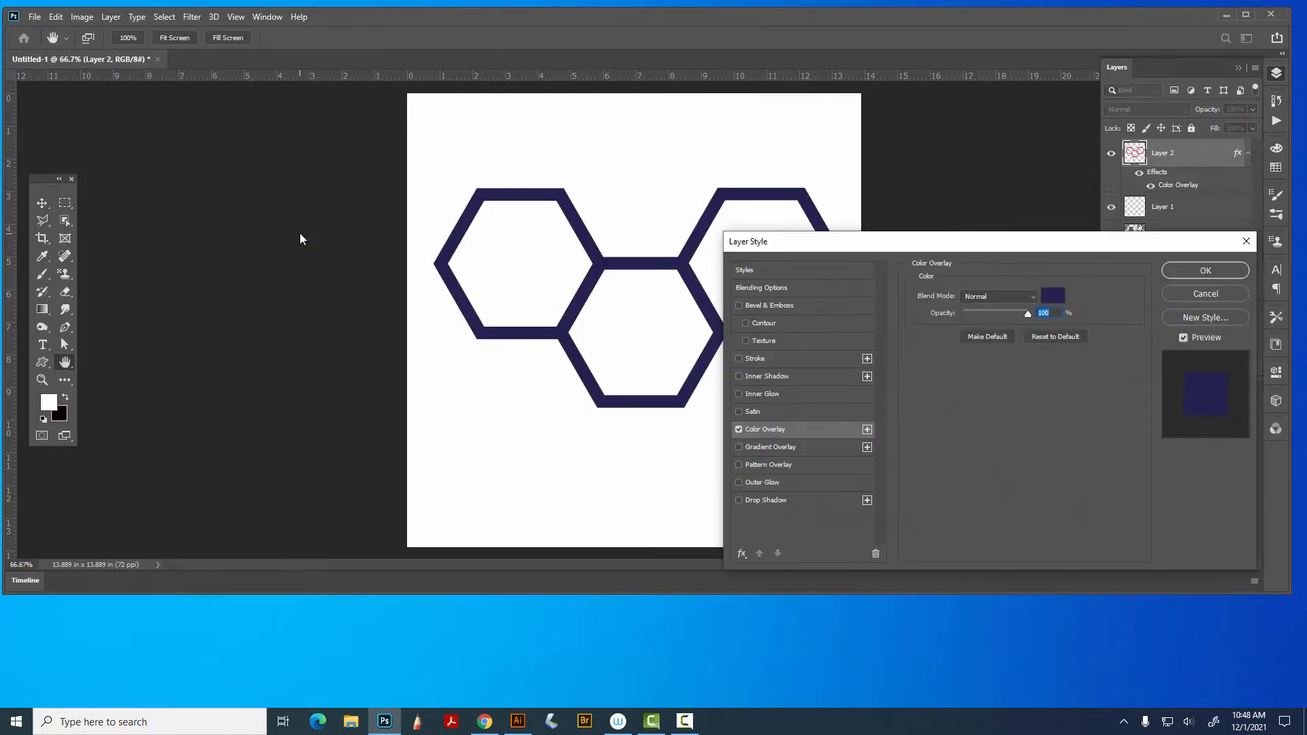
left_click(1053, 297)
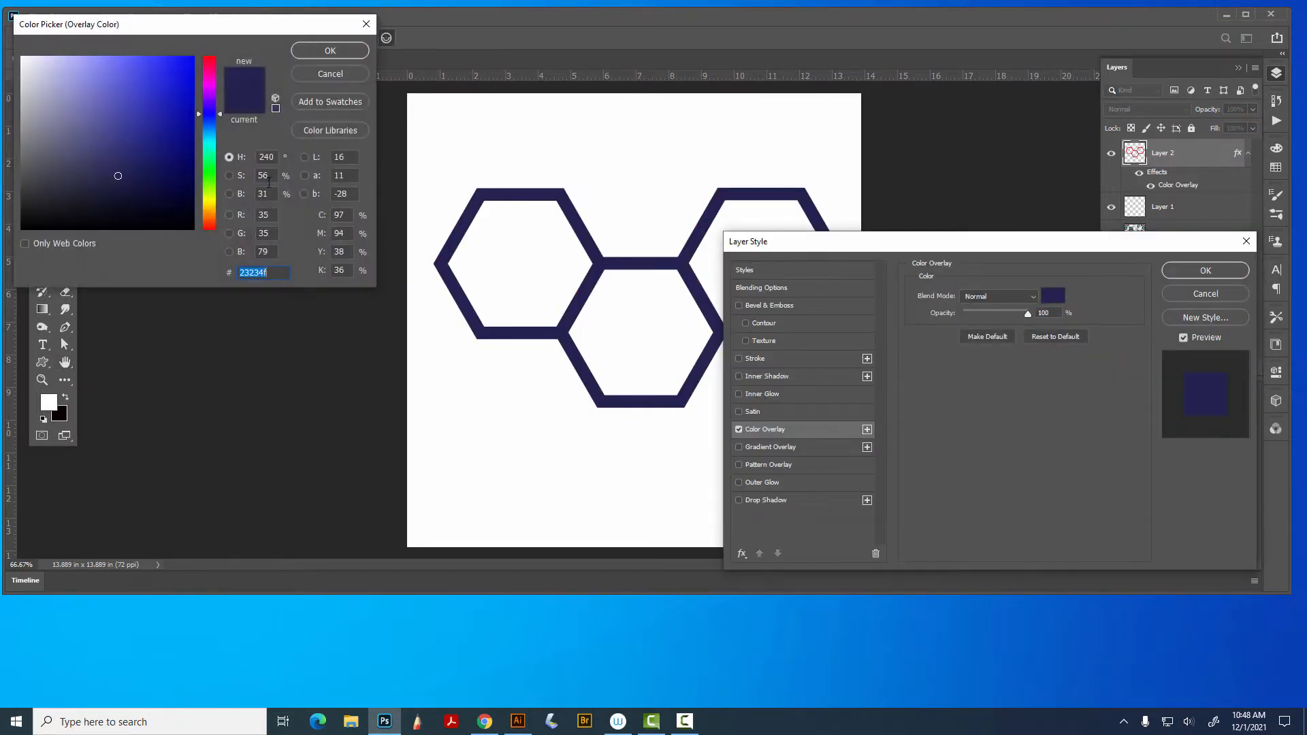
left_click(160, 117)
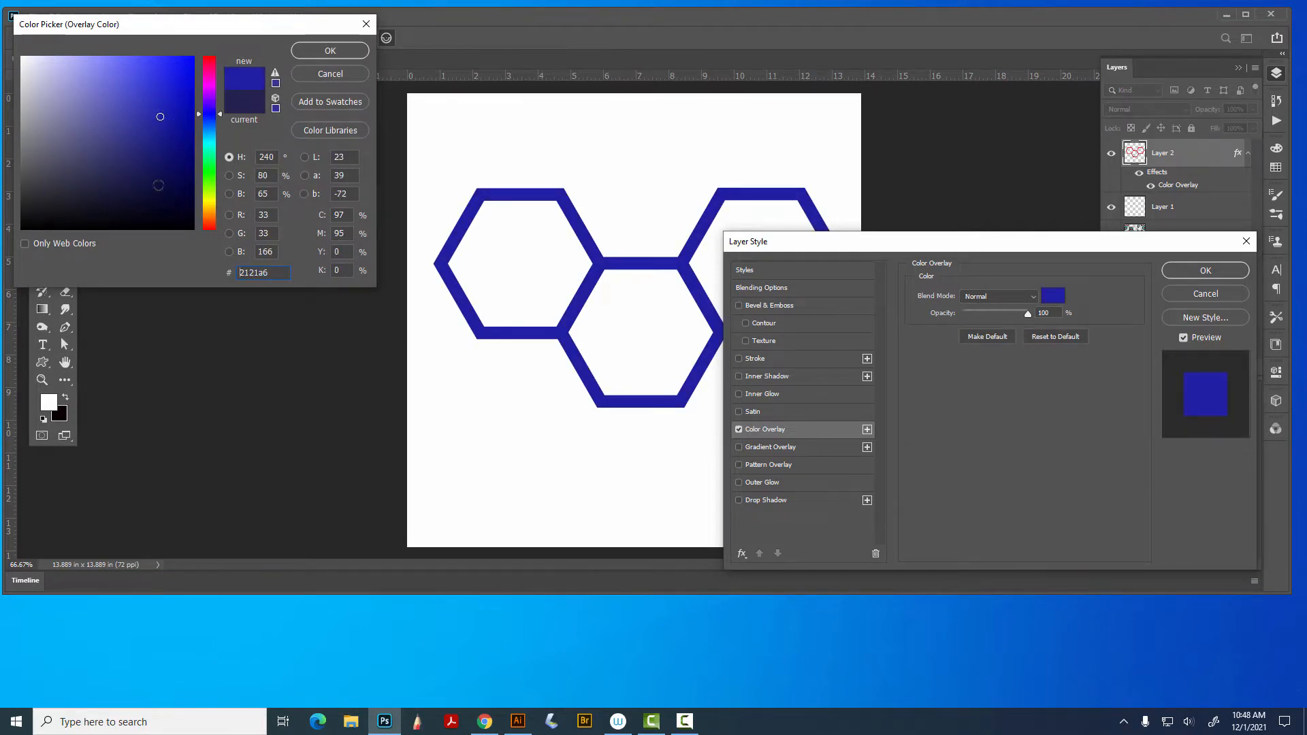
left_click(221, 111)
left_click_drag(221, 115, 221, 72)
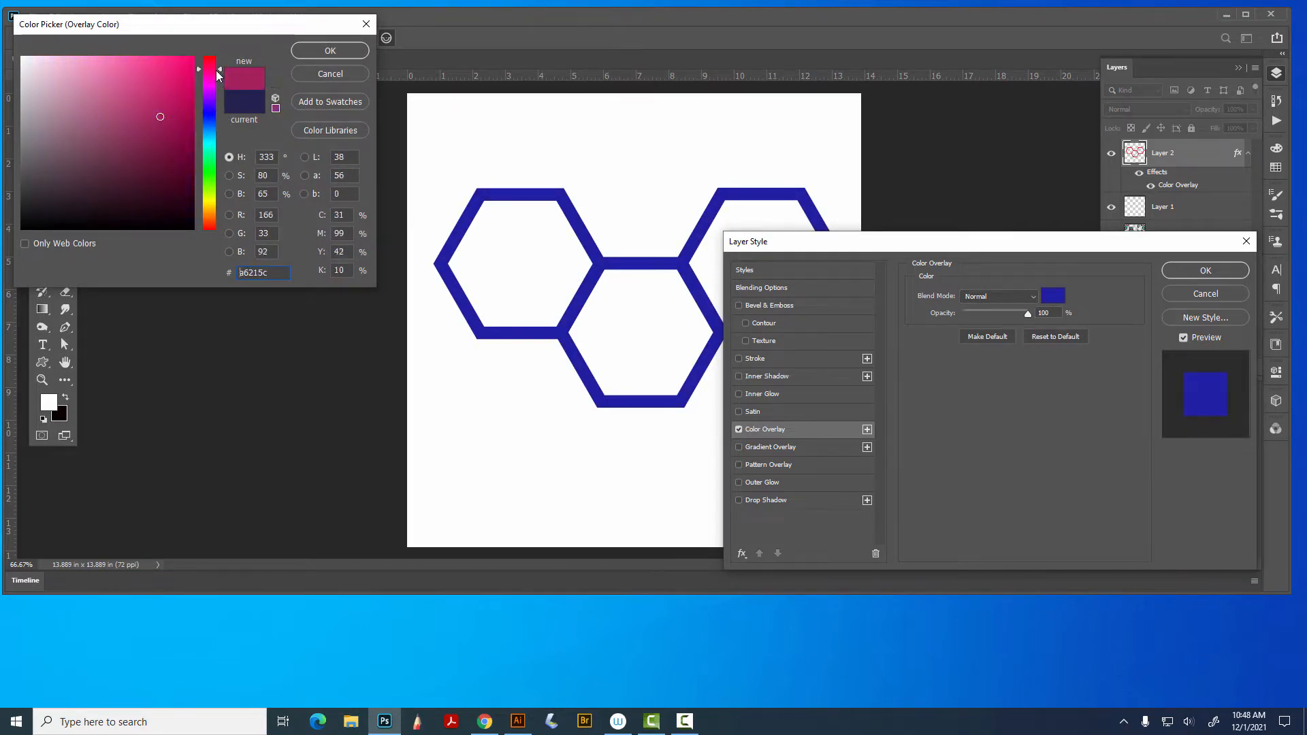
left_click(166, 79)
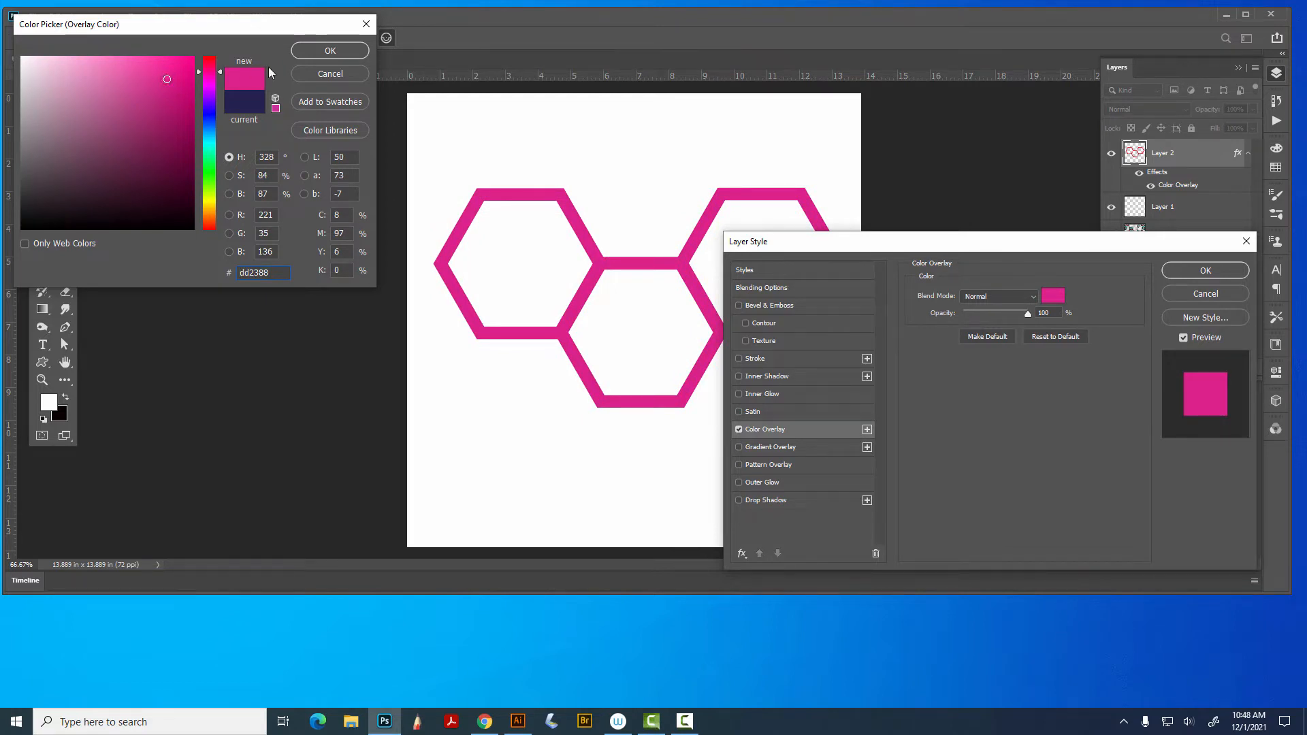
- Apply PANTONE Rubine Red C from the PANTONE+ Solid Coated library as the overlay colour and move the hexagons slightly left on the canvas
left_click(345, 130)
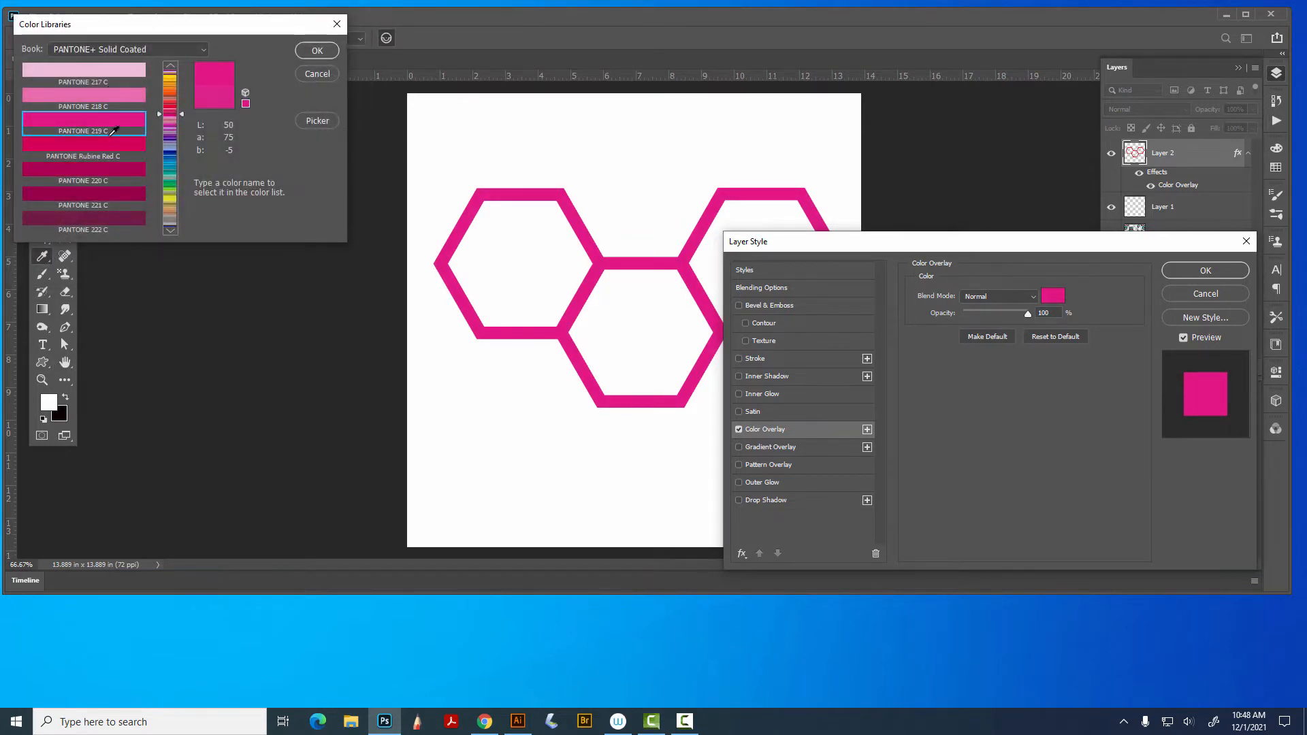
left_click(104, 143)
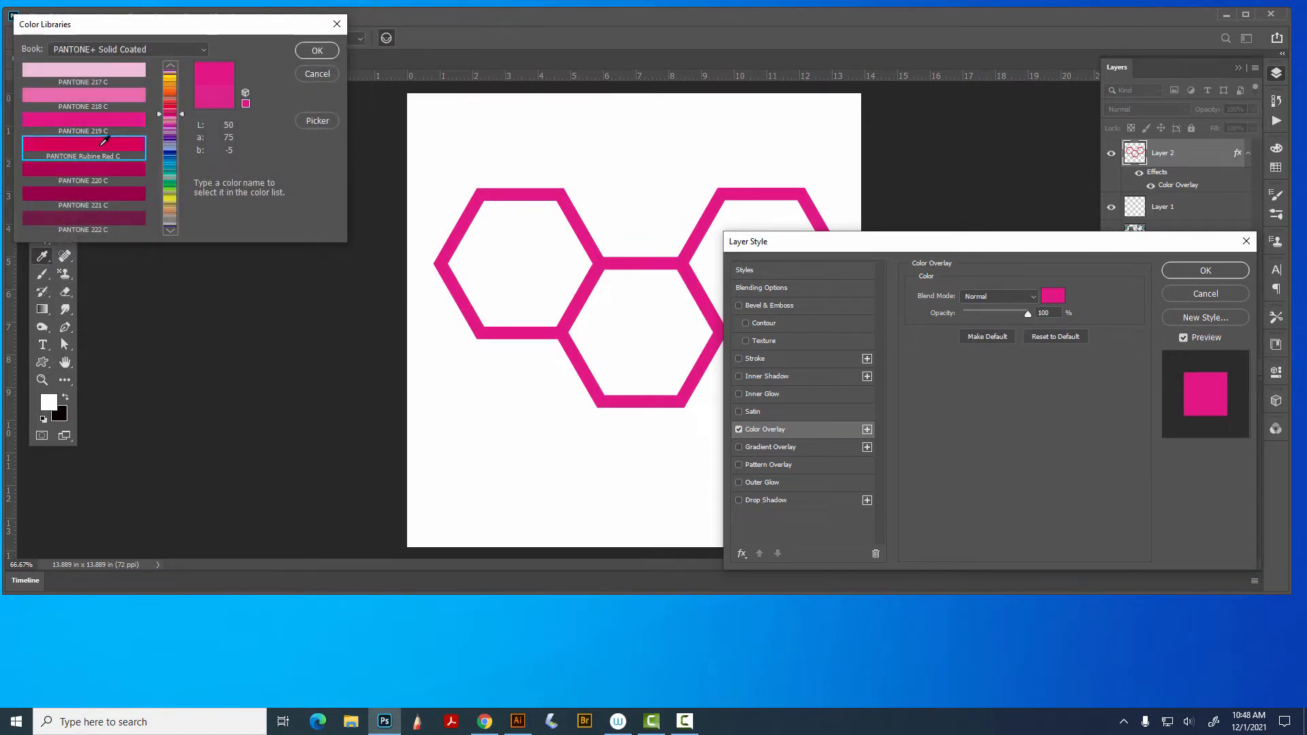
left_click(316, 49)
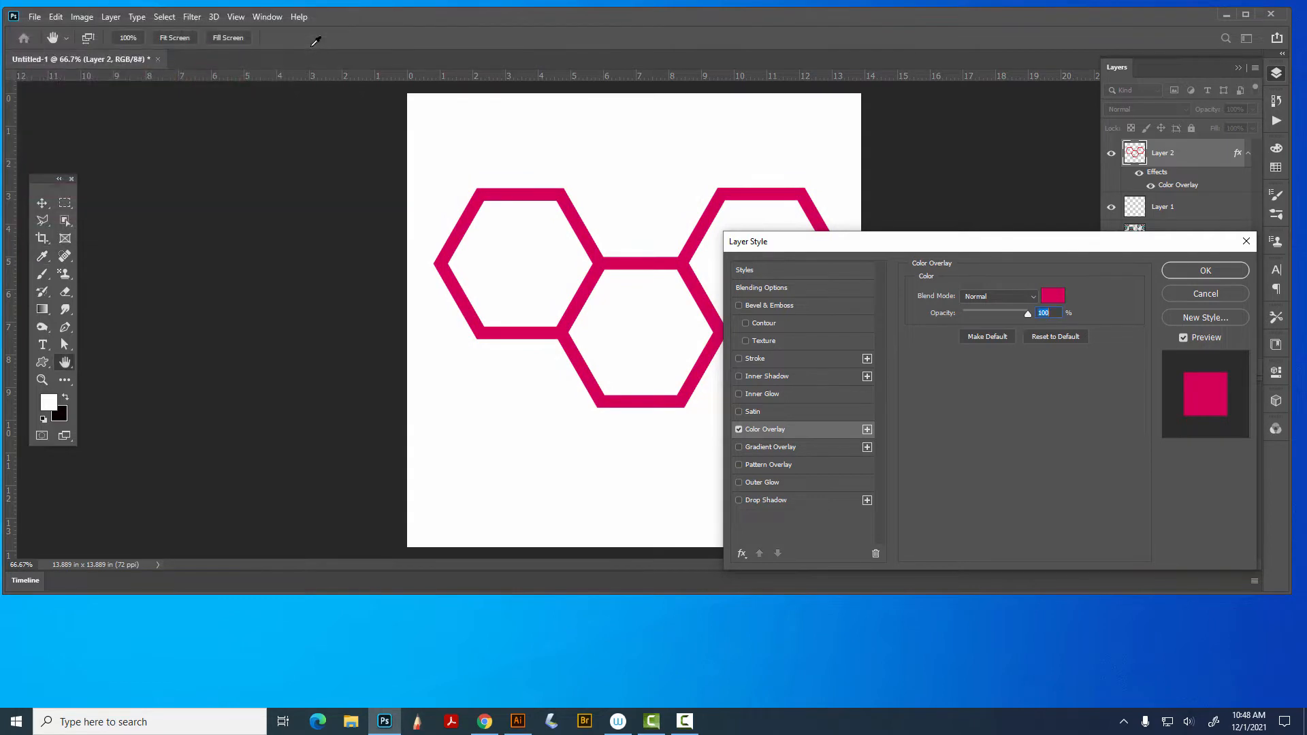
left_click(1181, 270)
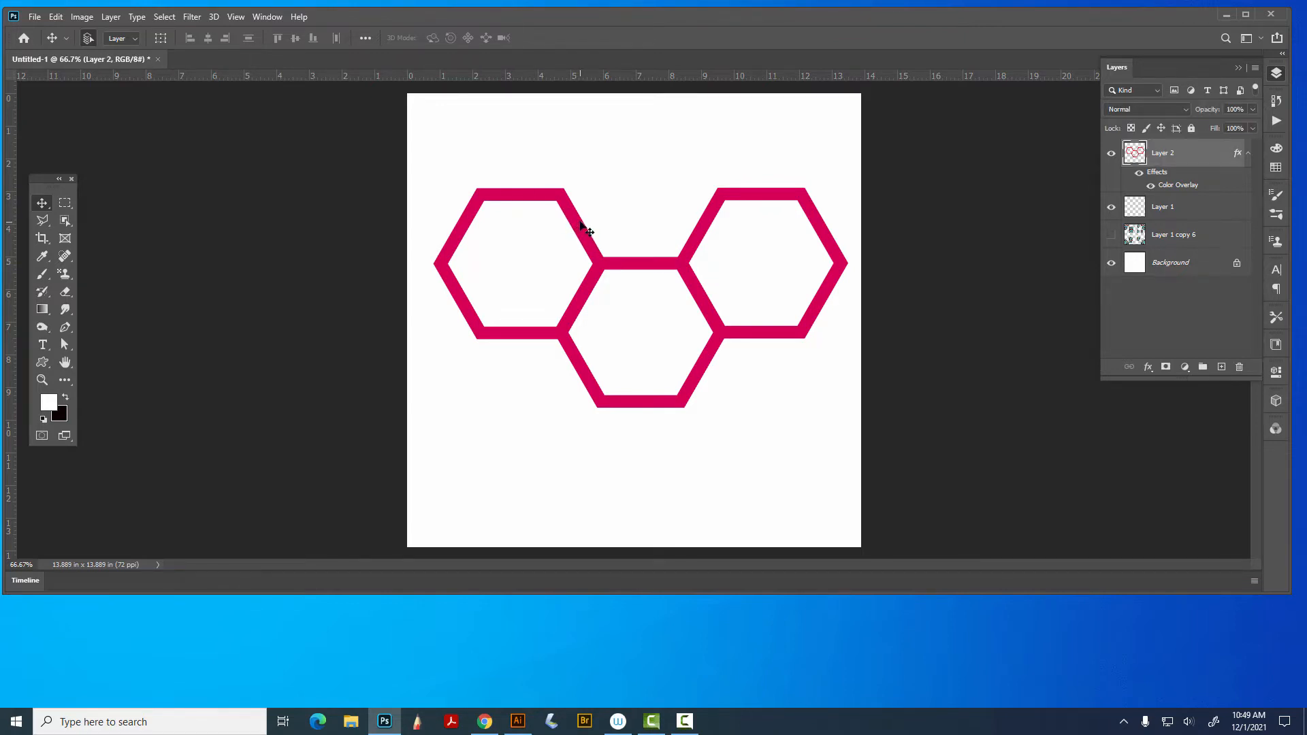
mouse_move(577, 221)
left_mouse_down()
mouse_move(511, 235)
mouse_move(562, 230)
left_mouse_up()
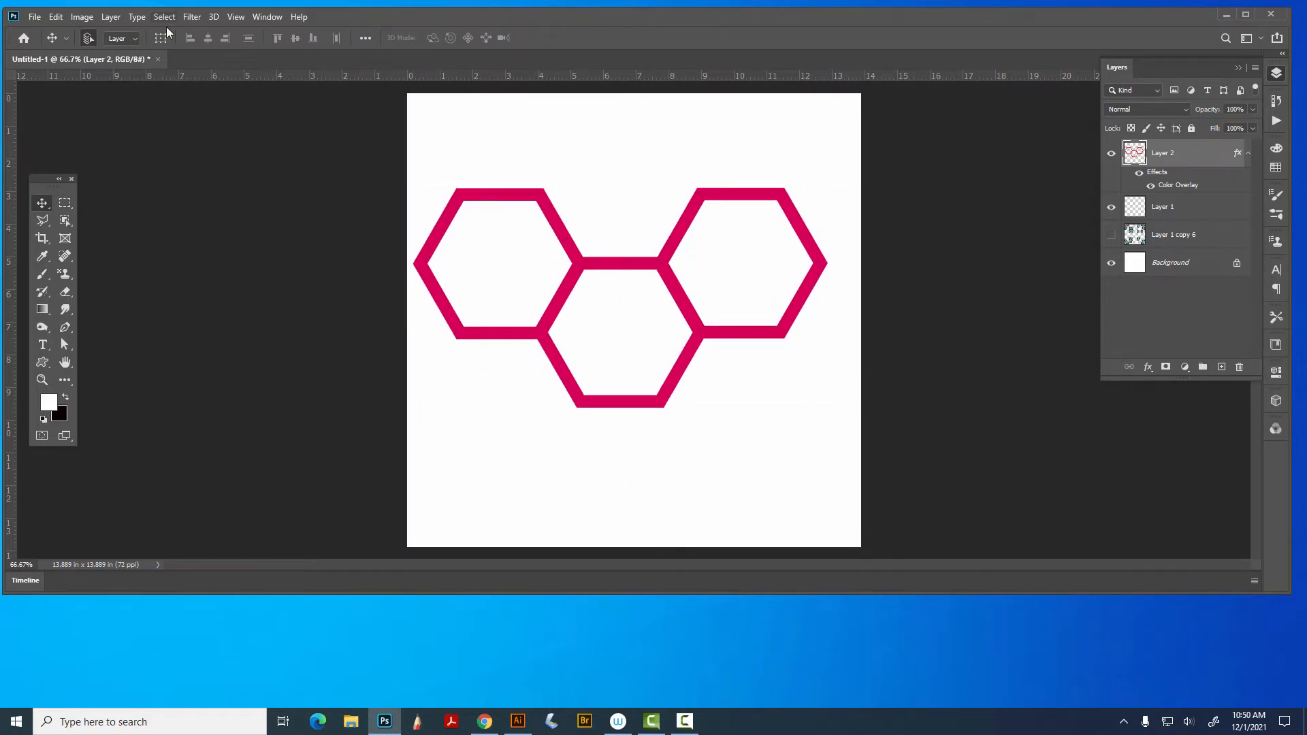
- Try a Drop Shadow with a distance of 27 px on the hexagon layer
left_click(111, 17)
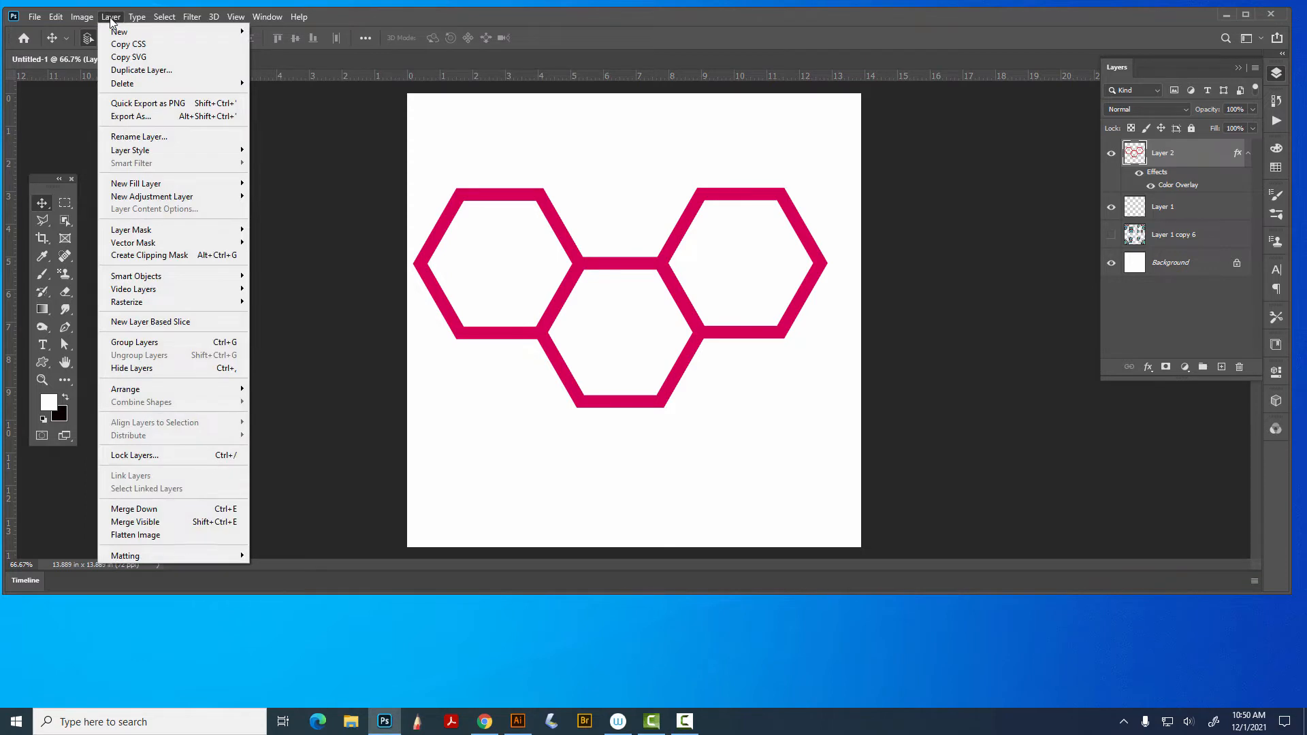
mouse_move(176, 149)
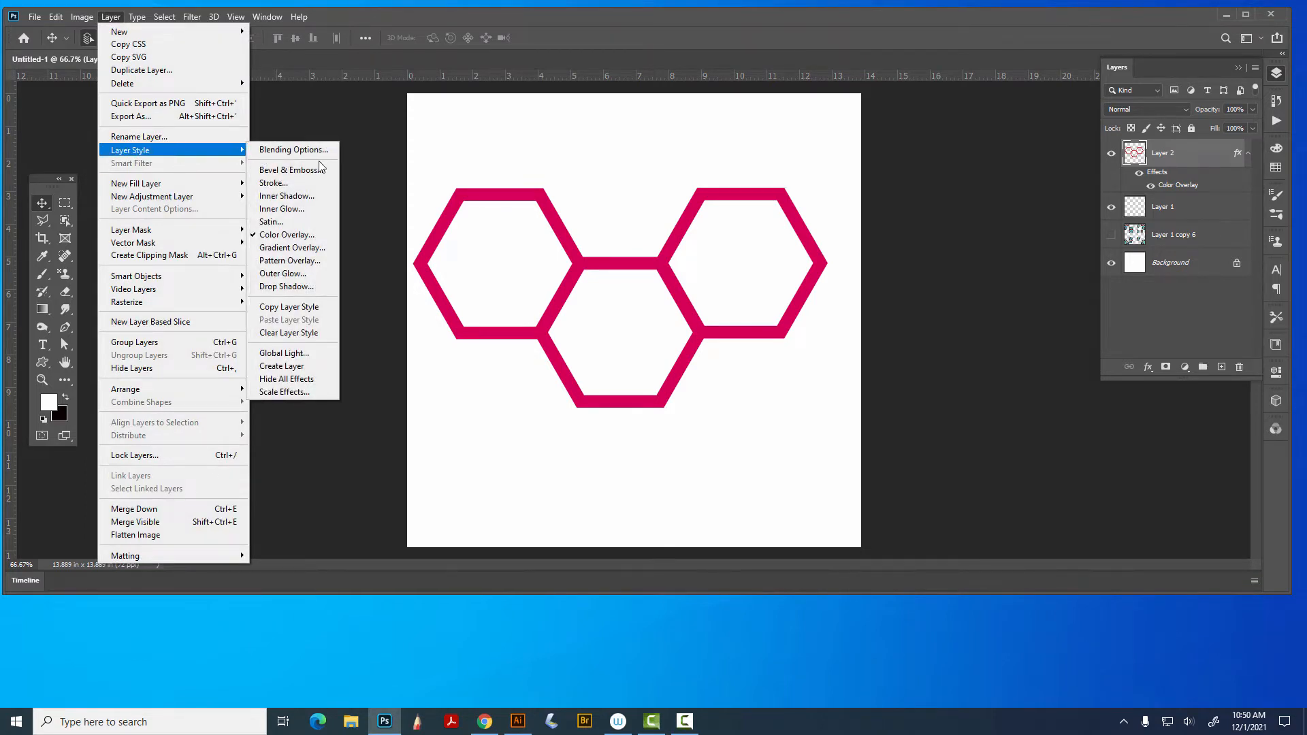
left_click(302, 287)
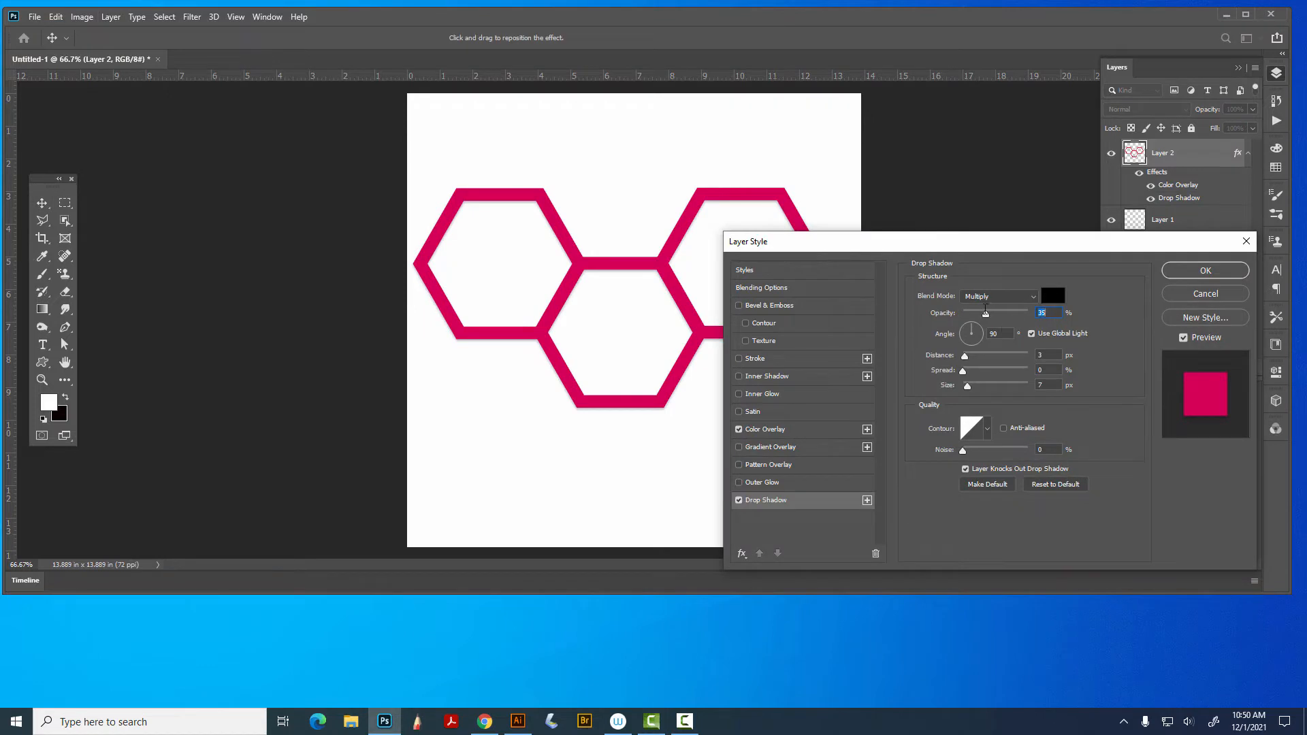
left_click_drag(964, 356, 981, 356)
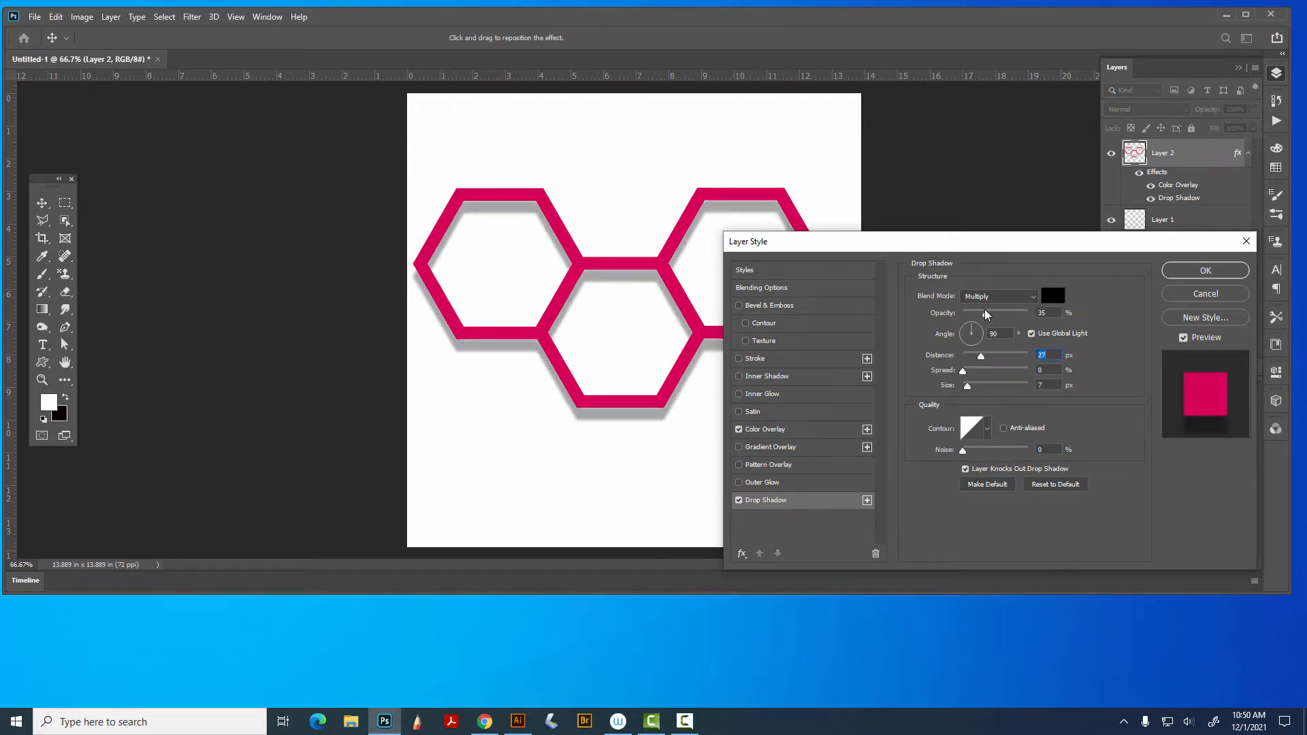
left_click(1247, 241)
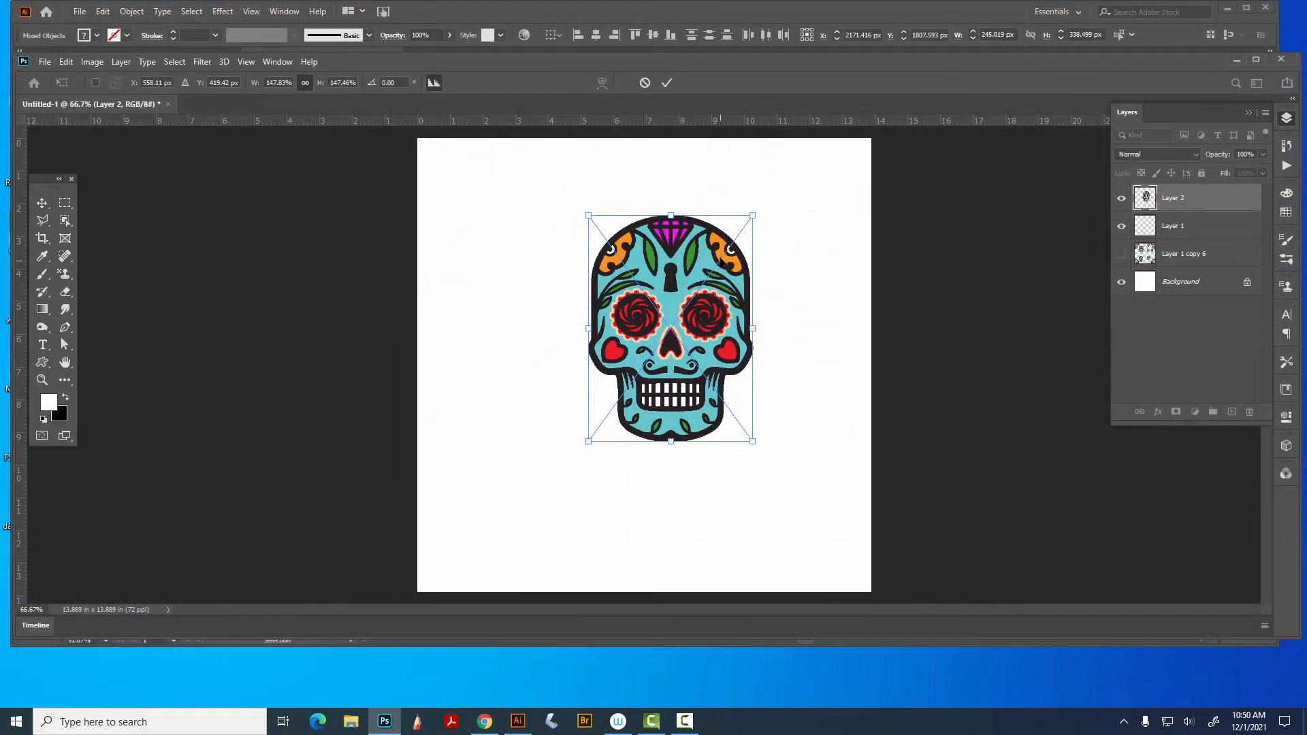
- Commit the pasted turquoise skull, switch to Illustrator and copy the peach skull in skulls.ai
key("Return")
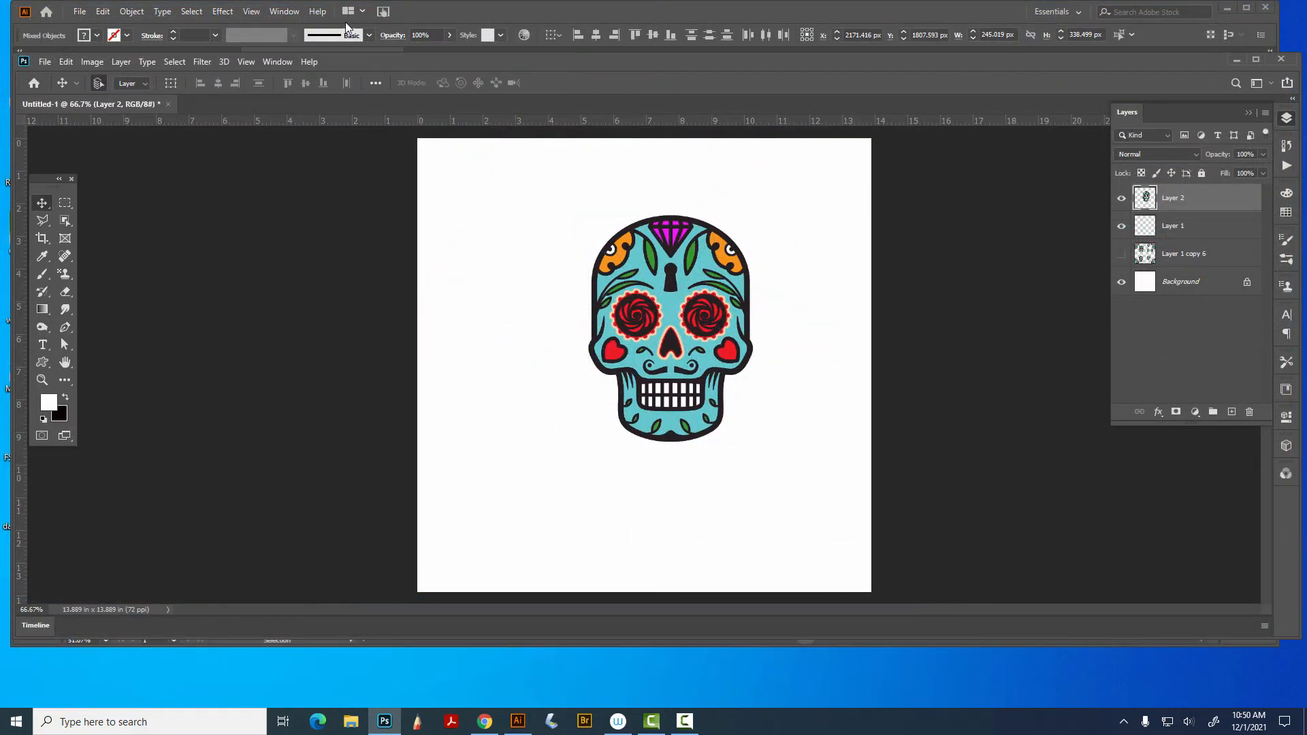
left_click_drag(680, 14, 680, 95)
left_click_drag(191, 228, 412, 434)
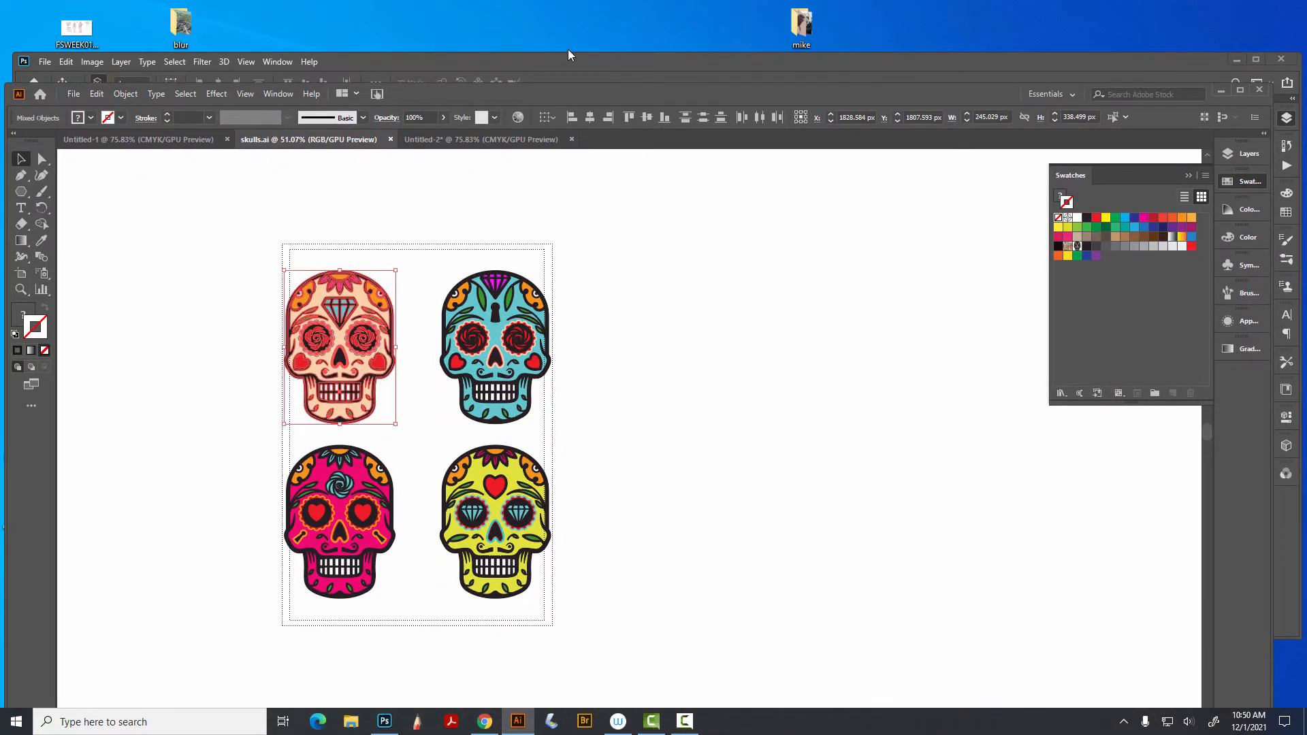
- Switch to Photoshop, paste the peach skull as pixels and place it to the upper left of the turquoise skull
left_click(564, 59)
left_click(512, 324)
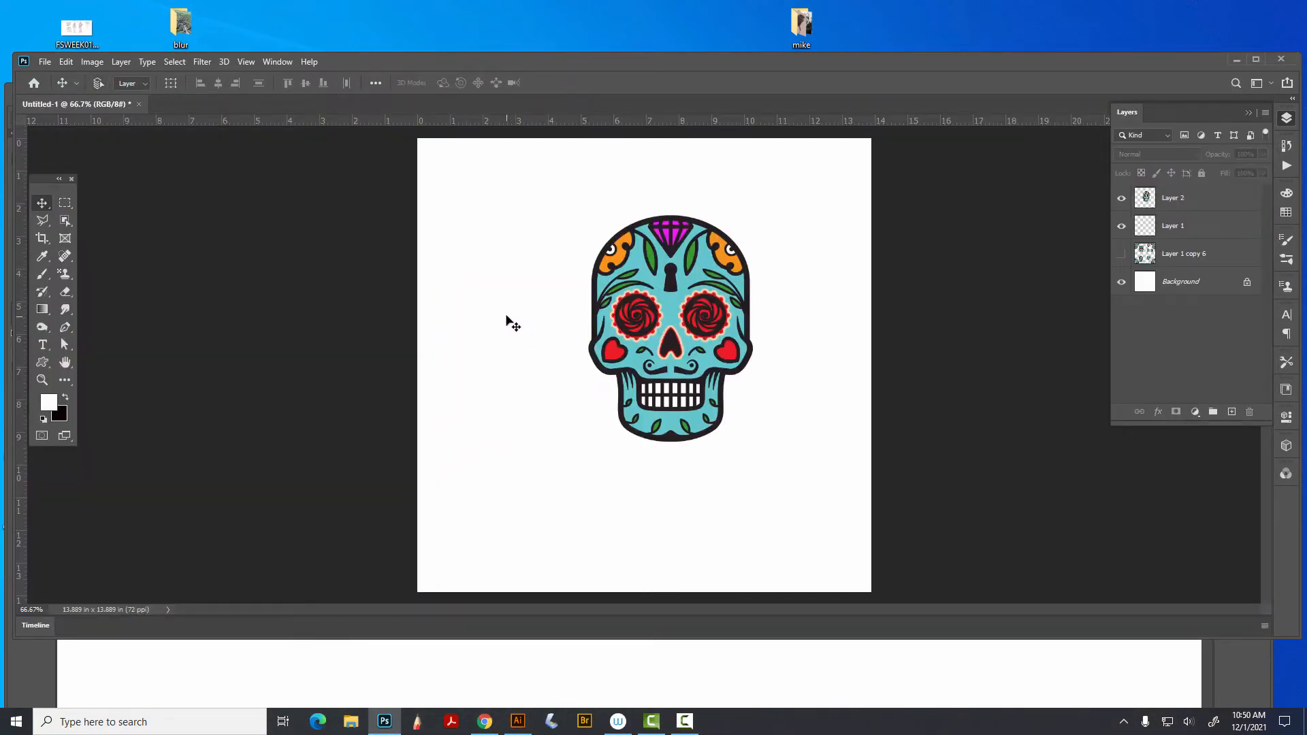
key("ctrl+v")
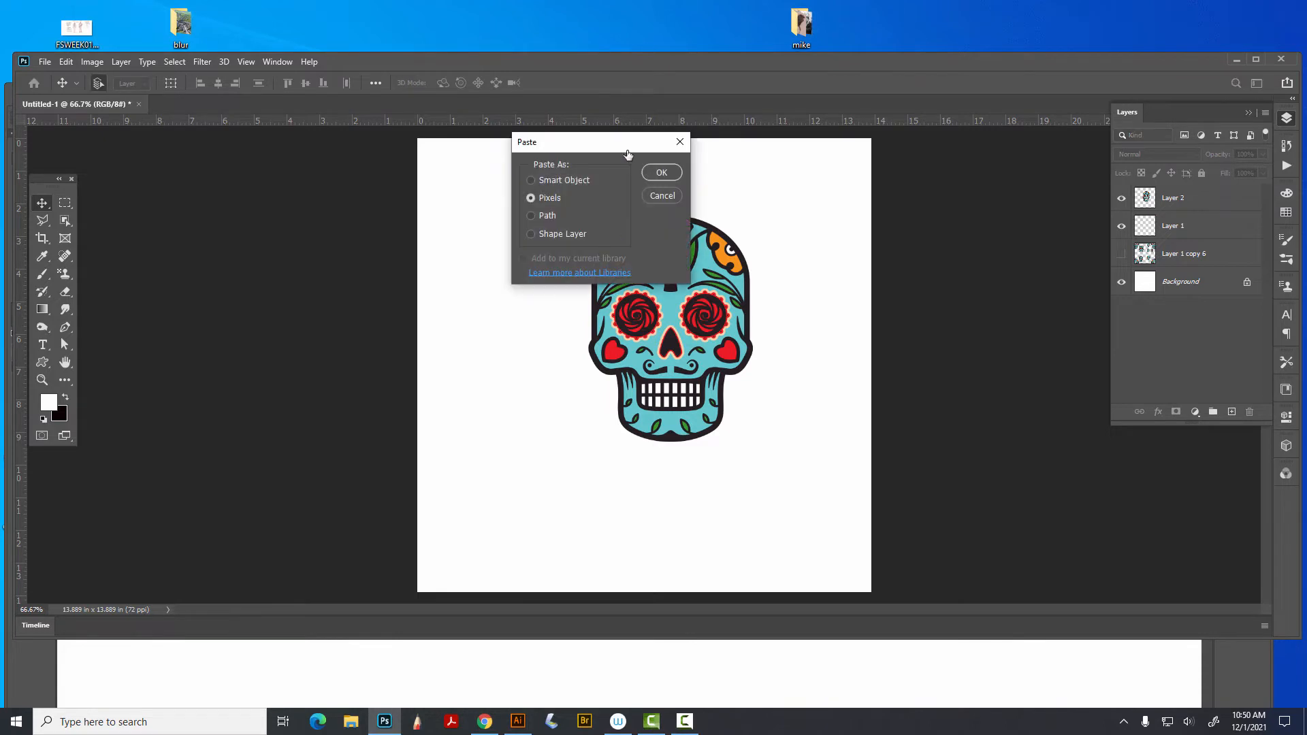
left_click(662, 172)
left_click_drag(626, 356, 502, 242)
key("Return")
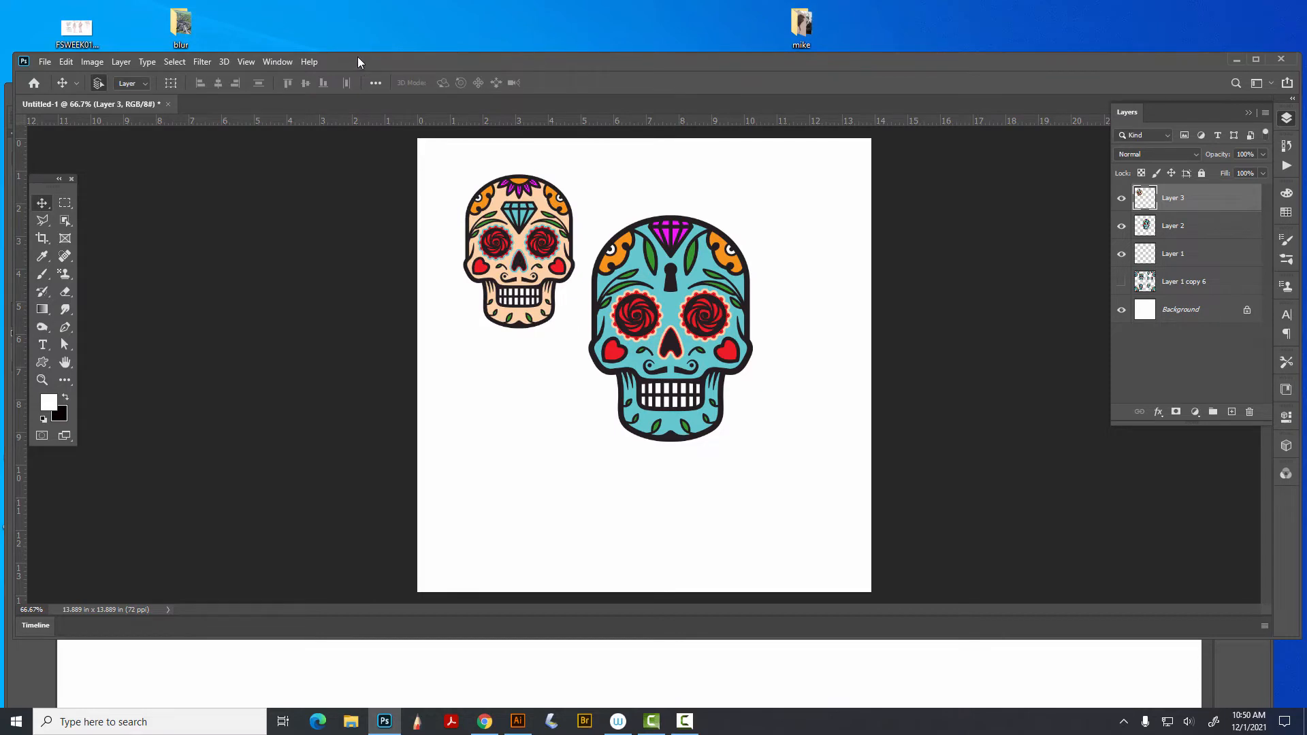
- Switch to Illustrator and copy the black linework of the yellow skull in skulls.ai
key("alt+Tab")
left_click(451, 512)
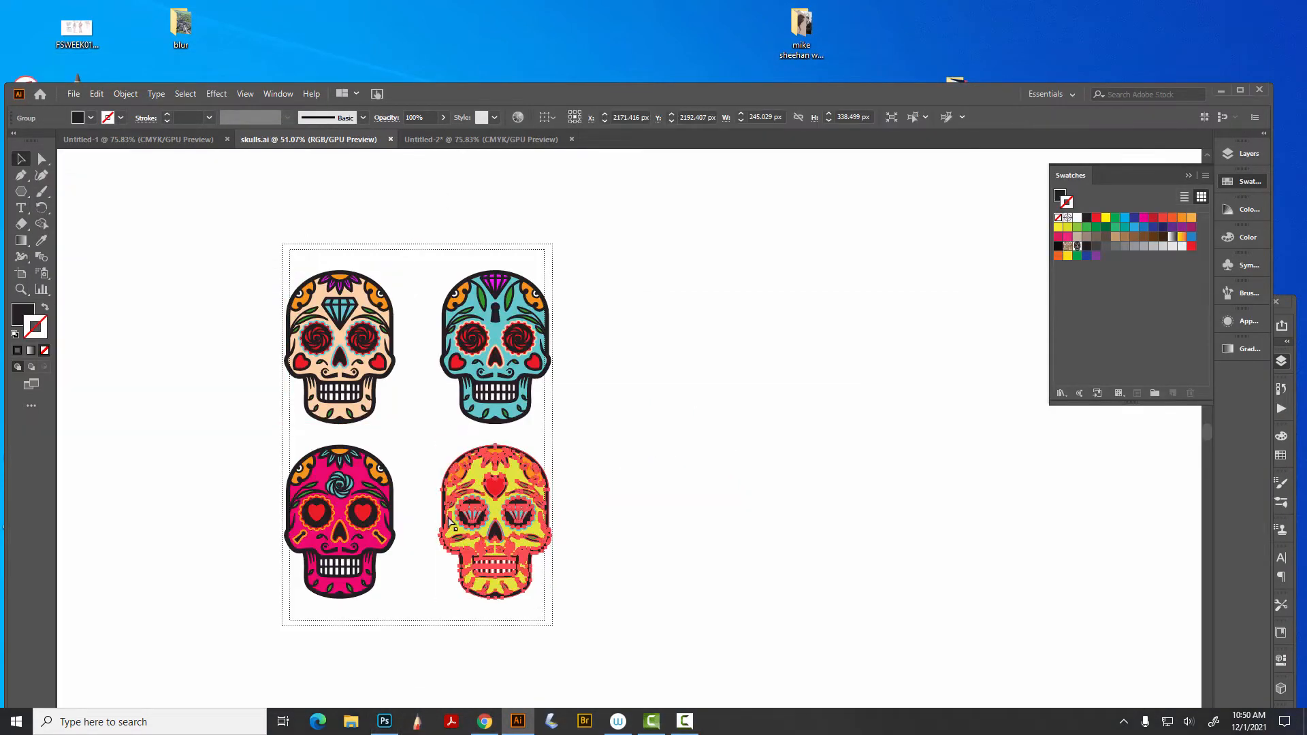
- Close the hexagon document Untitled-2 without saving, show the blank Untitled-1 document and maximise the Illustrator window
left_click(447, 139)
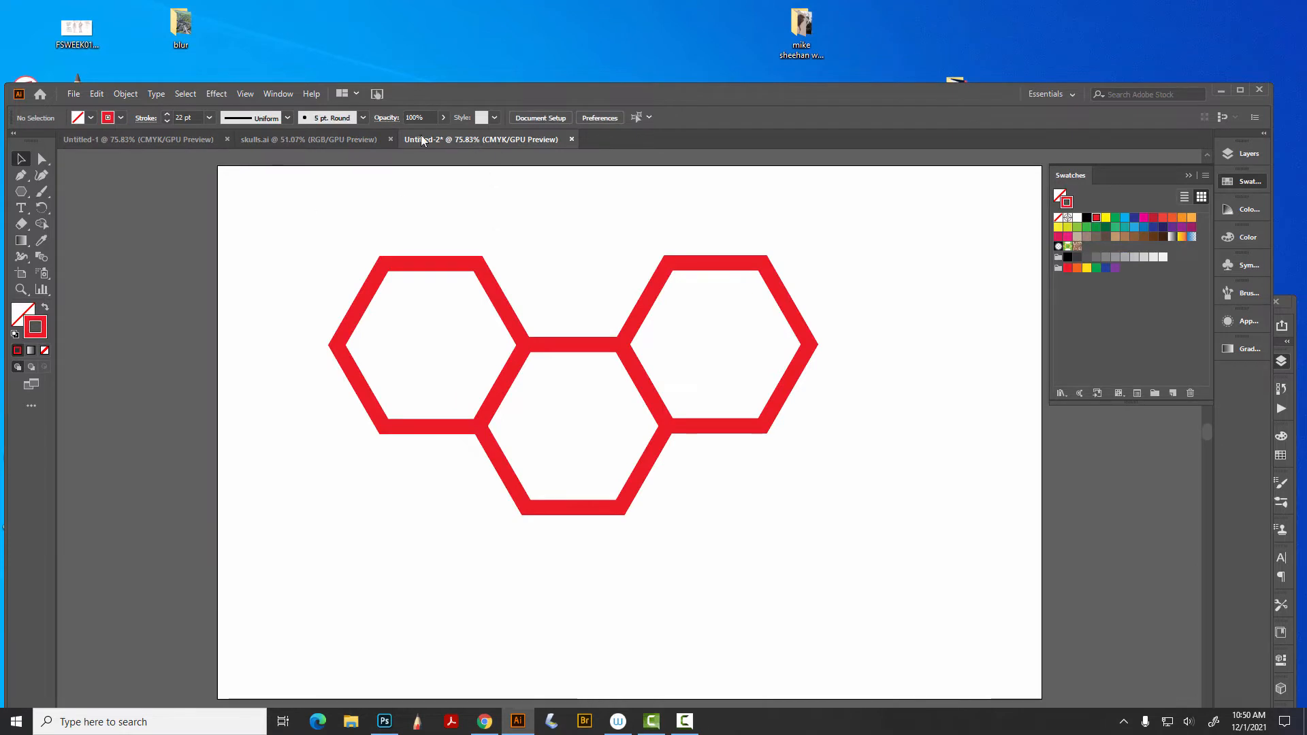
left_click(572, 140)
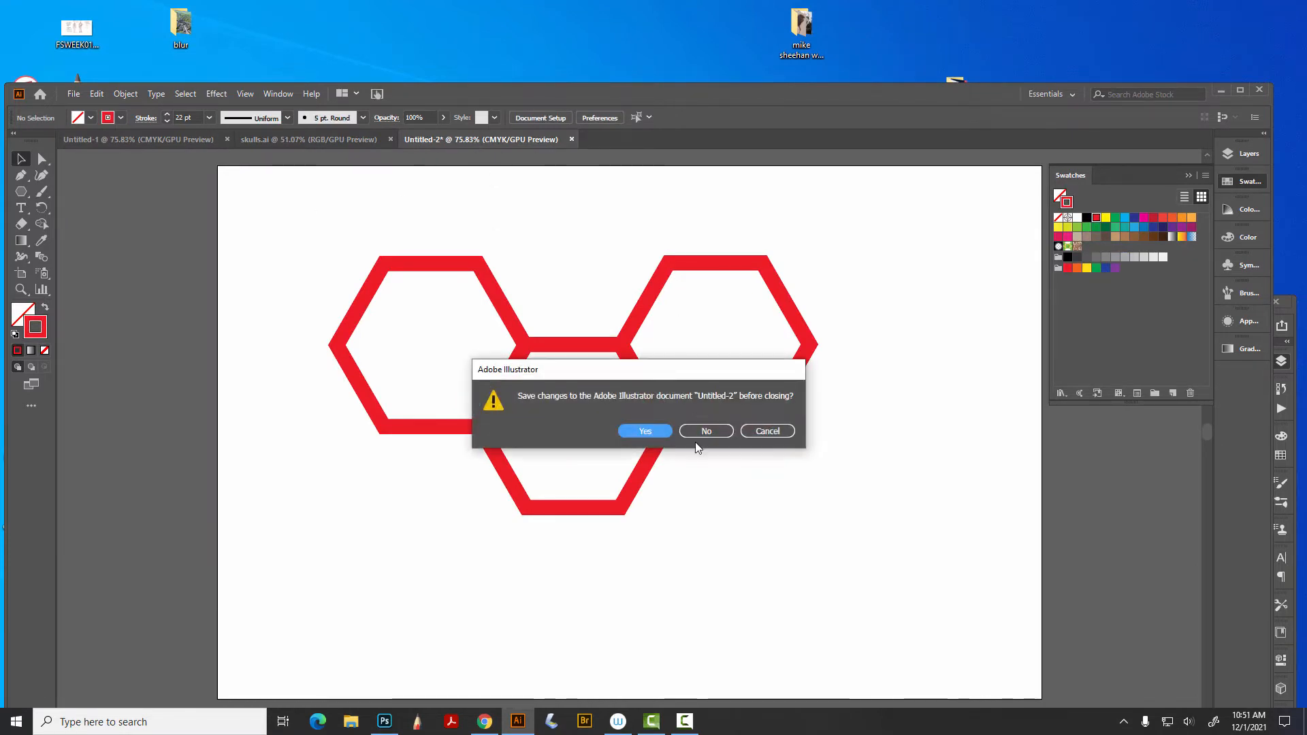
left_click(701, 439)
left_click(143, 139)
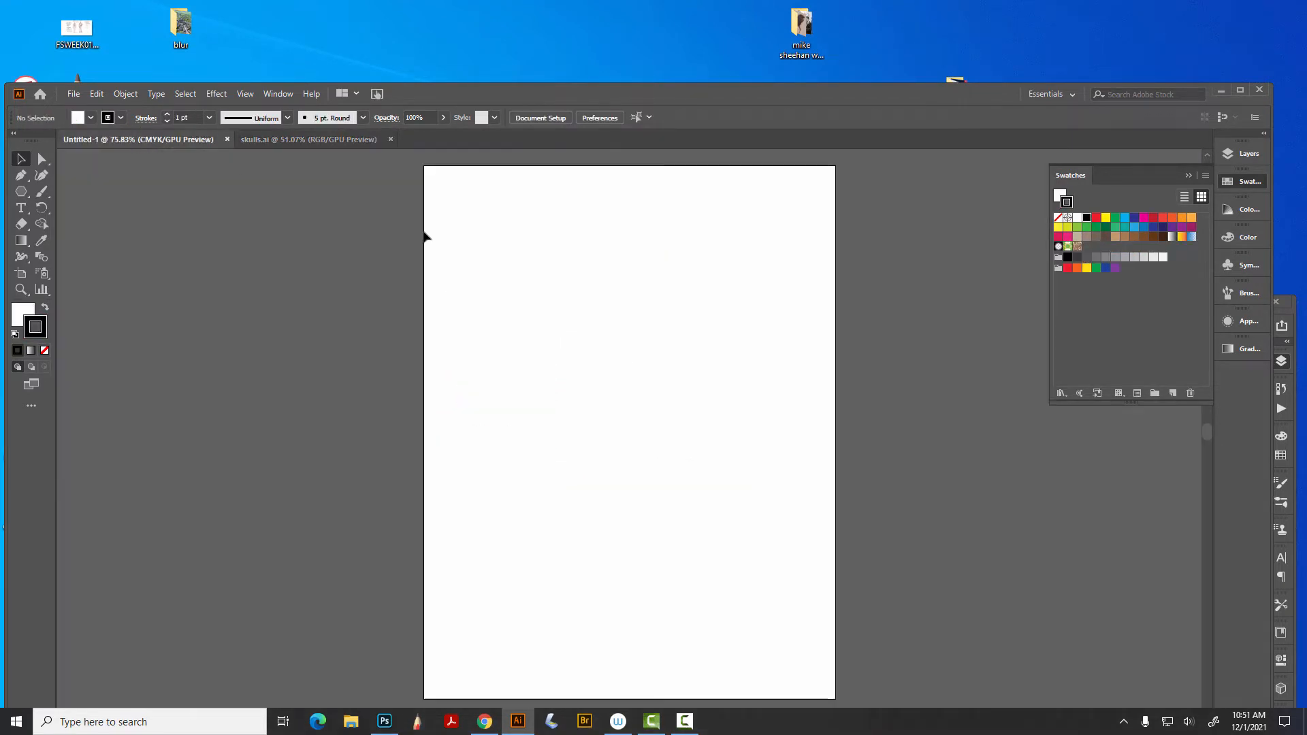
double_click(435, 88)
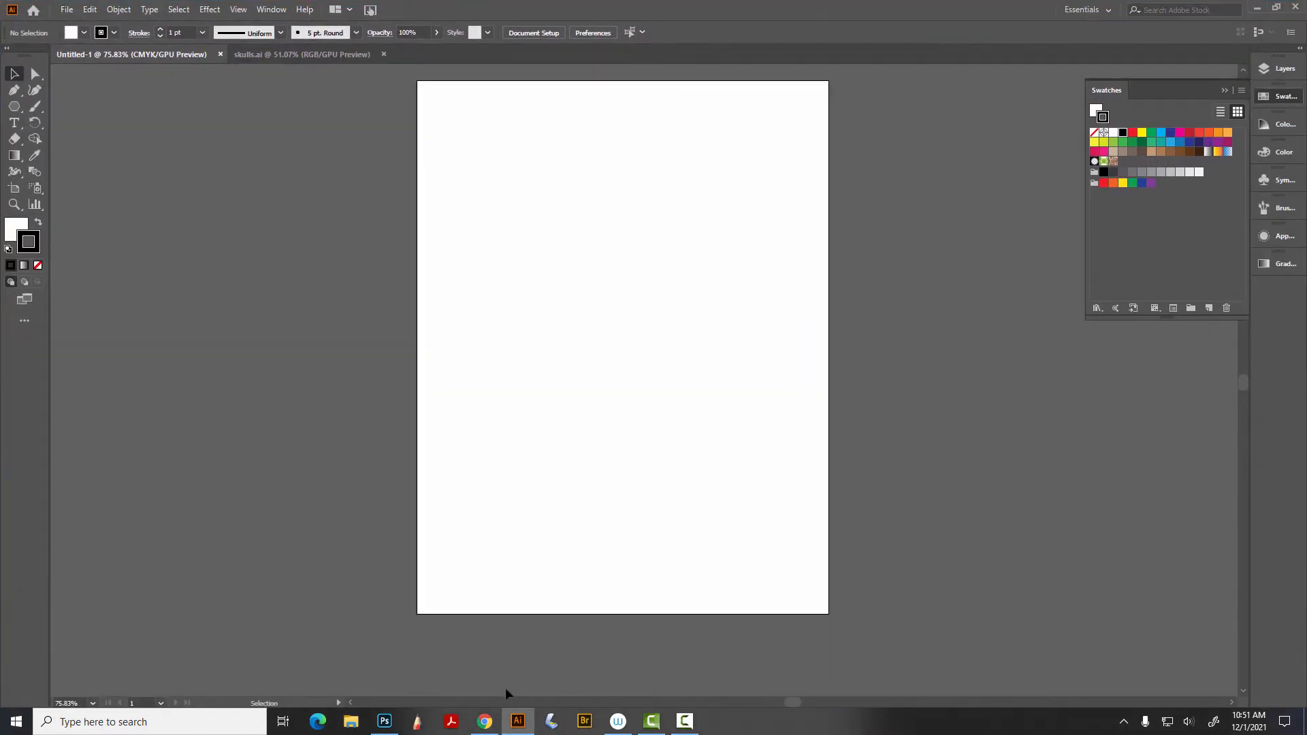
- Switch to Photoshop, paste the black skull linework as pixels and place it to the lower right of the turquoise skull
left_click(384, 720)
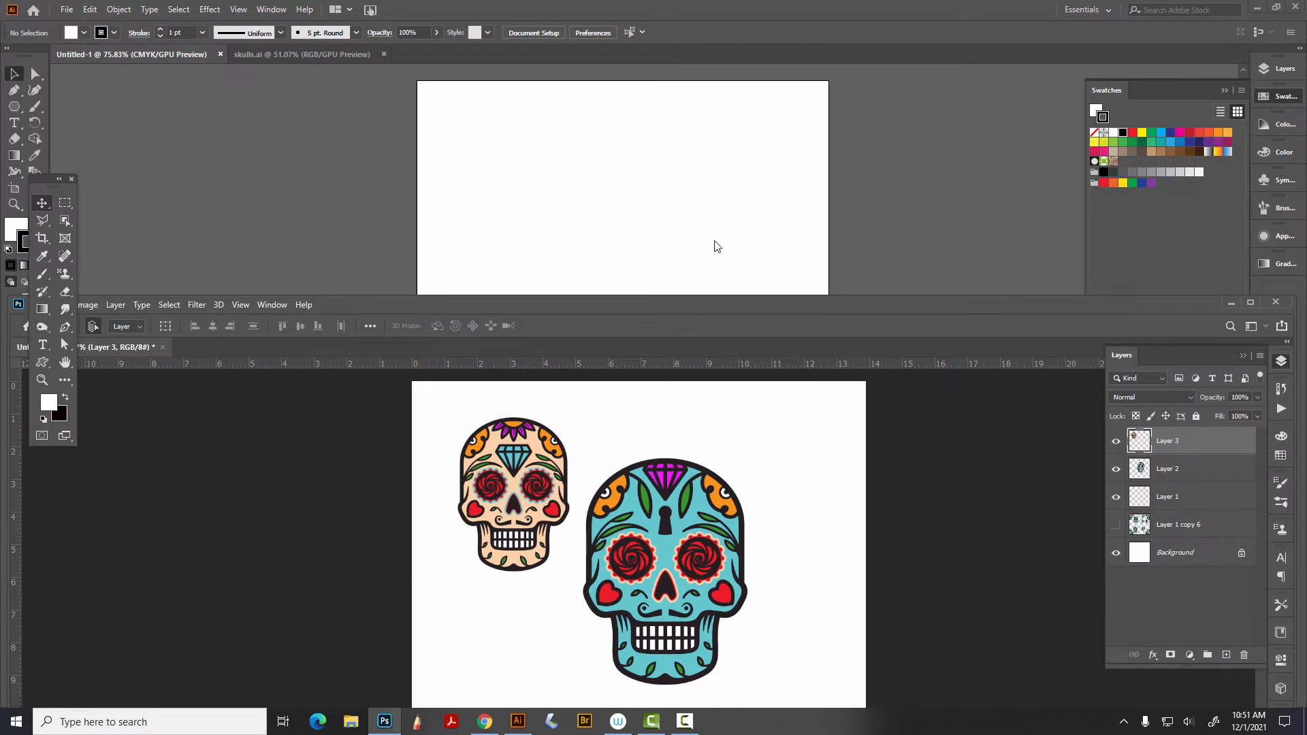
left_click_drag(742, 295, 724, 37)
key("ctrl+v")
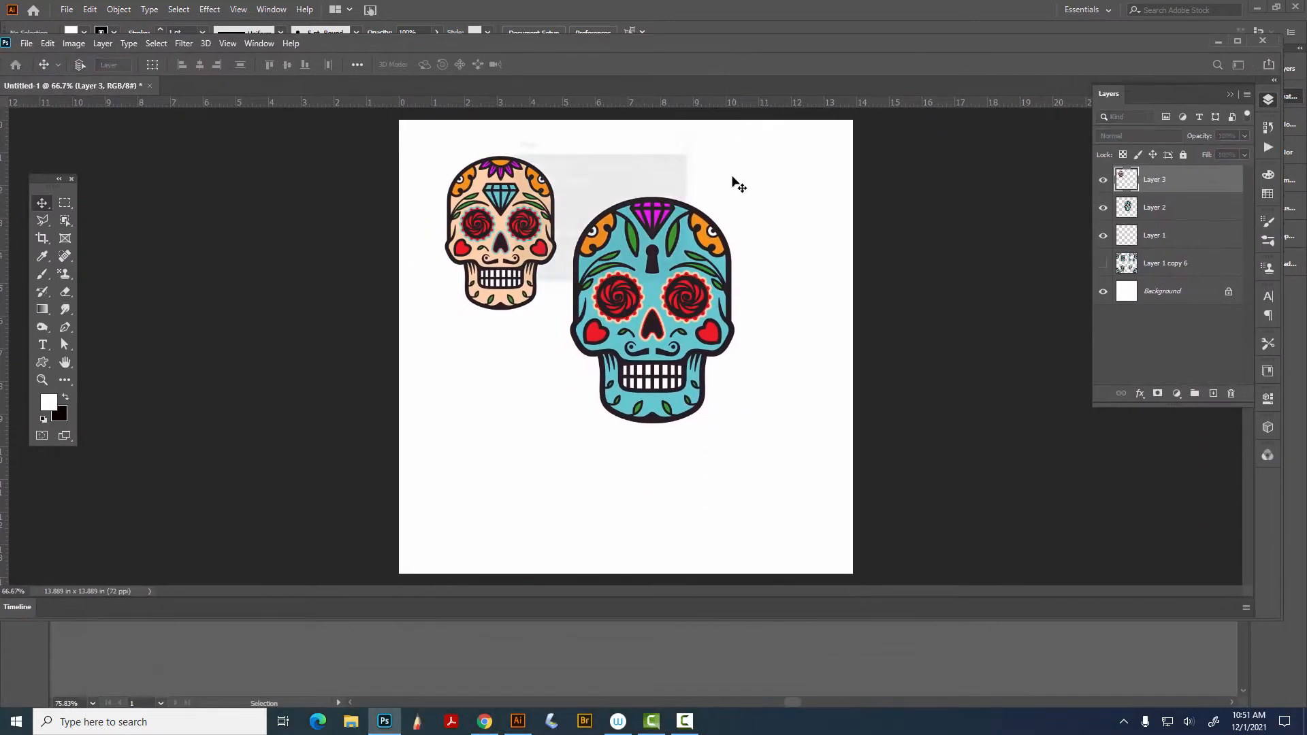
left_click(661, 172)
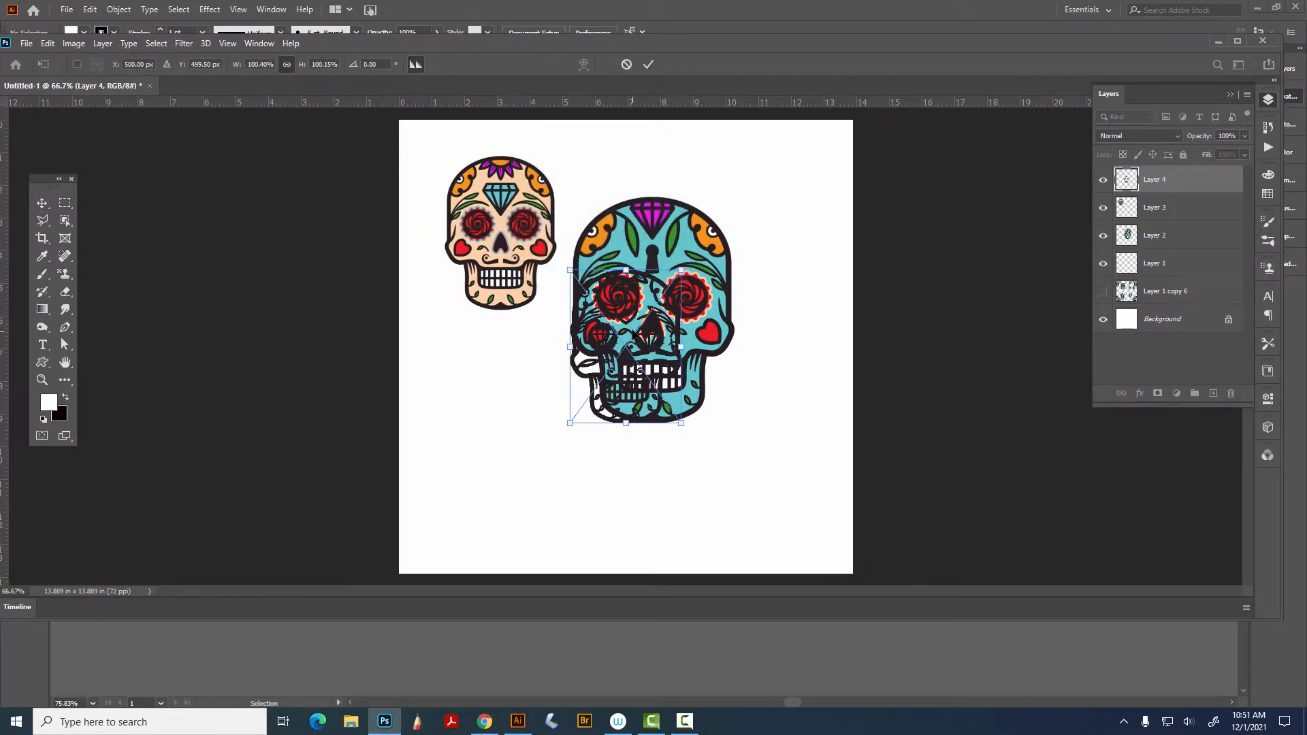
left_click_drag(633, 334, 774, 449)
key("Return")
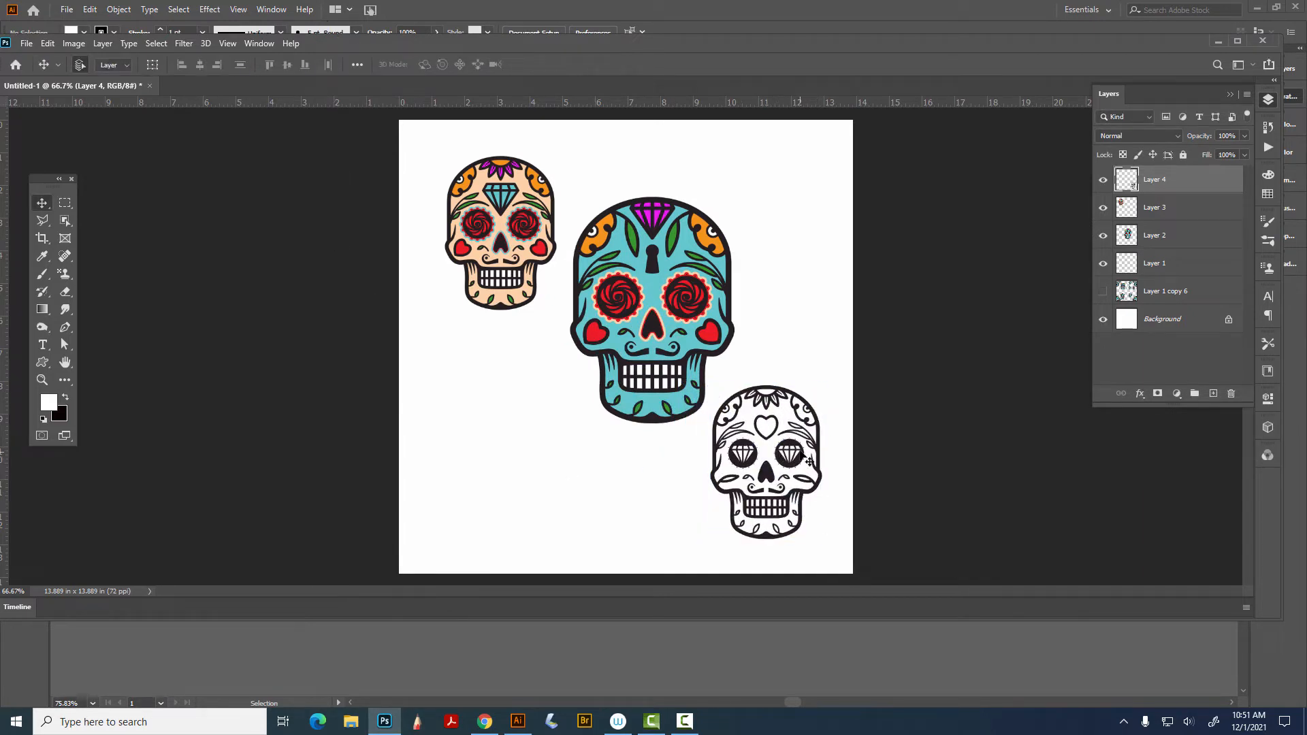
- Scale the black-and-white skull down proportionally with Free Transform
key("ctrl+t")
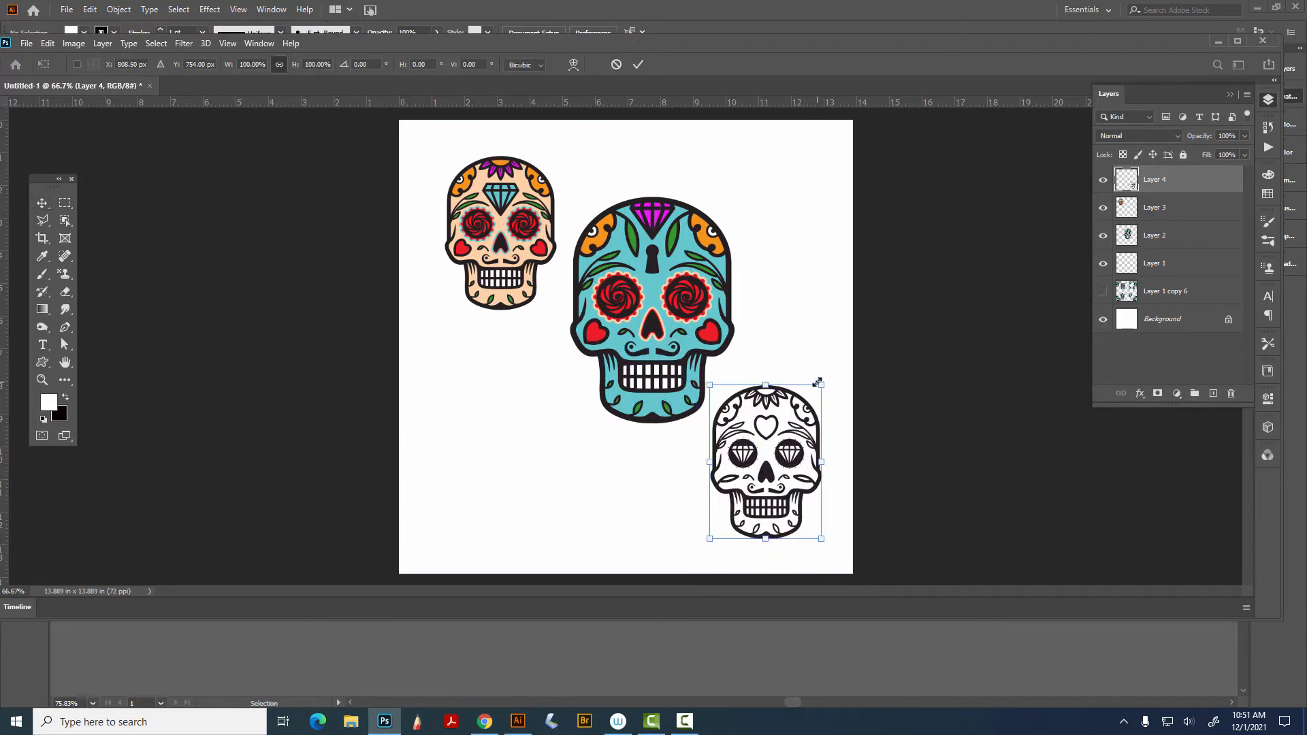
left_click_drag(808, 400, 786, 434)
key("Return")
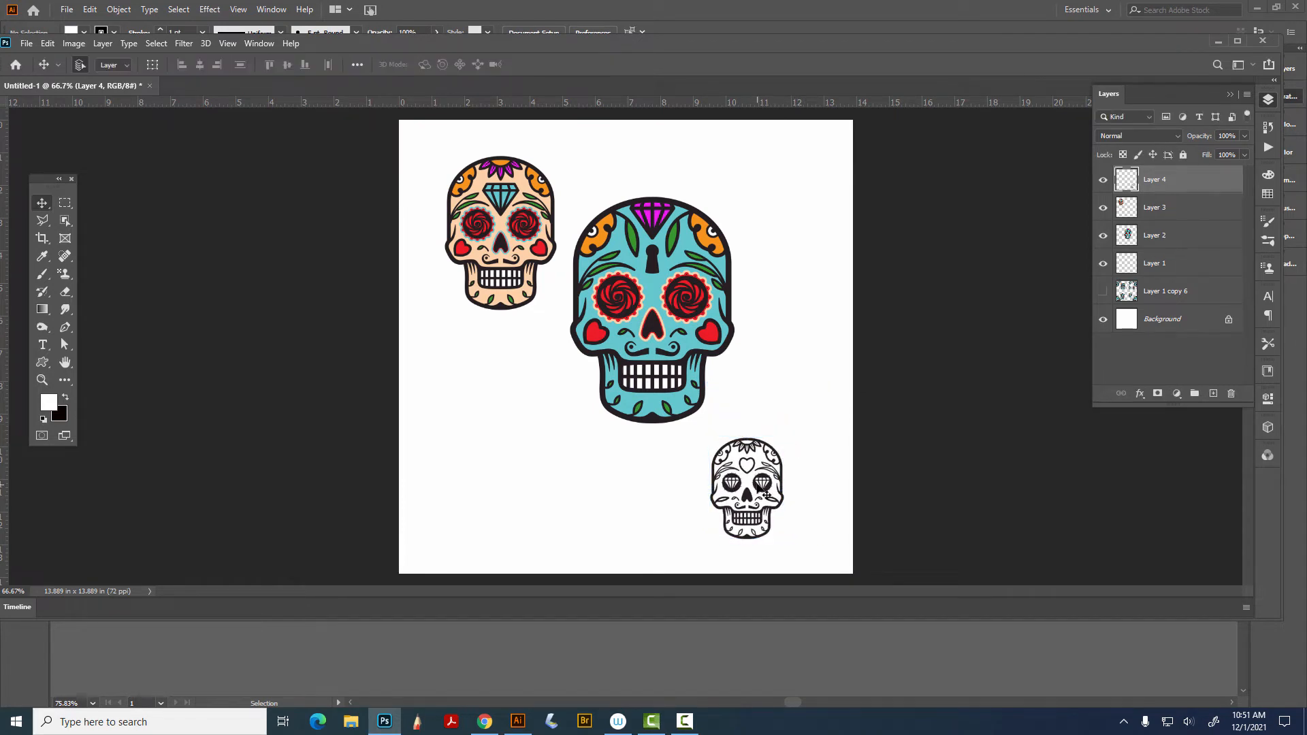
- Duplicate the small black-and-white skull four times, placing copies lower left, upper right, and to the left and right of the turquoise skull
left_click_drag(765, 482, 474, 492, "alt")
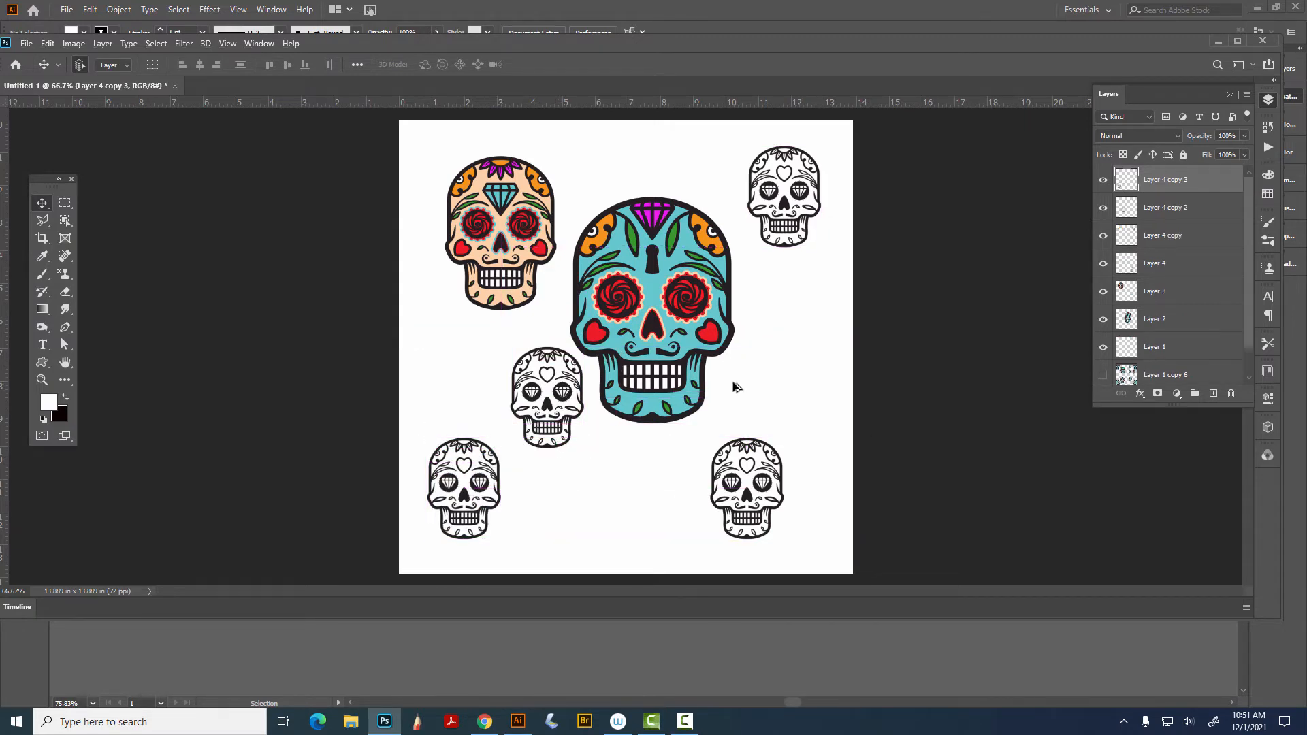
left_click(545, 395)
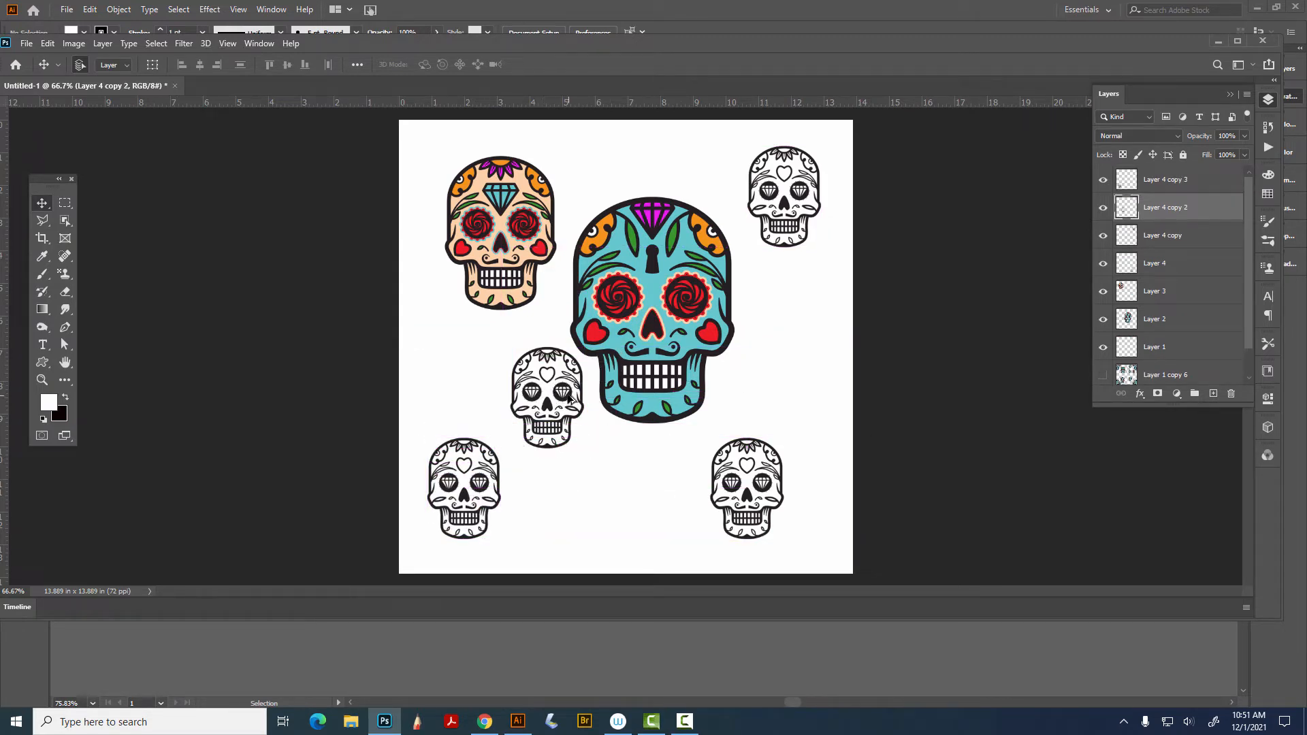
mouse_move(570, 398)
left_mouse_down()
mouse_move(538, 381)
mouse_move(549, 385)
left_mouse_up()
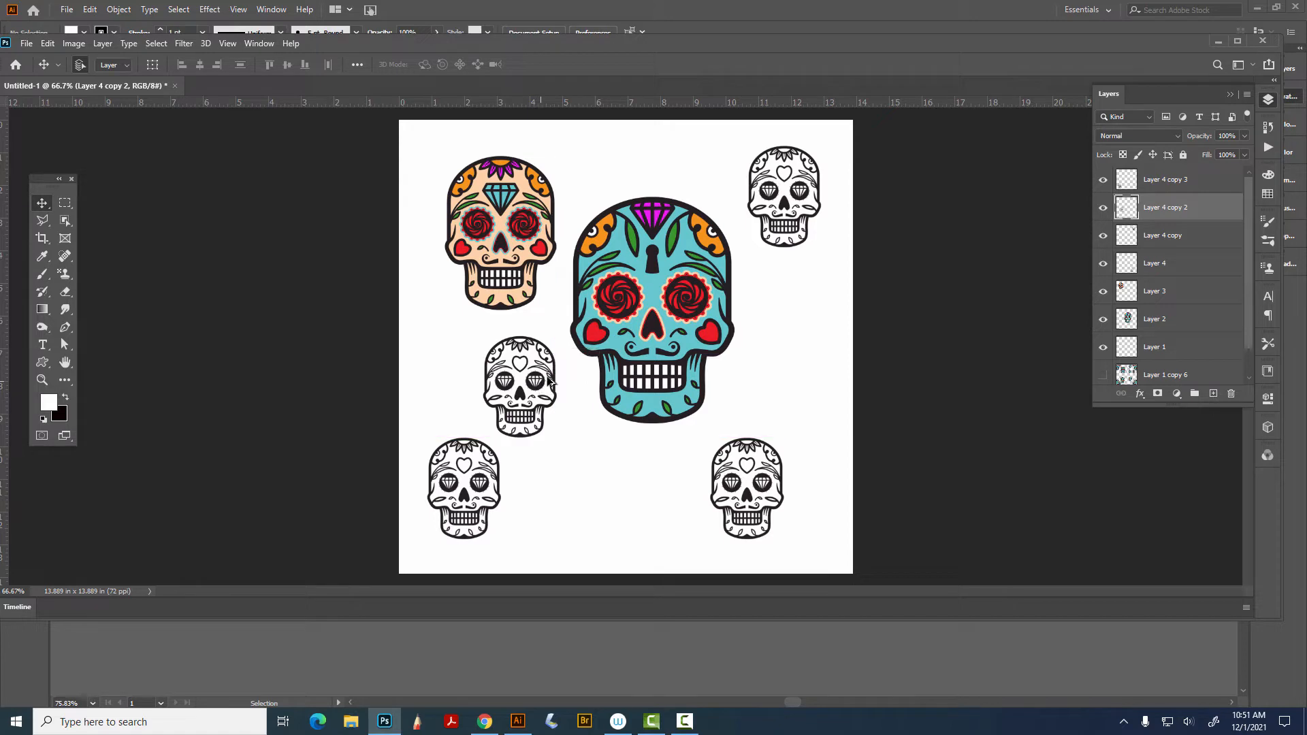
left_click(504, 459)
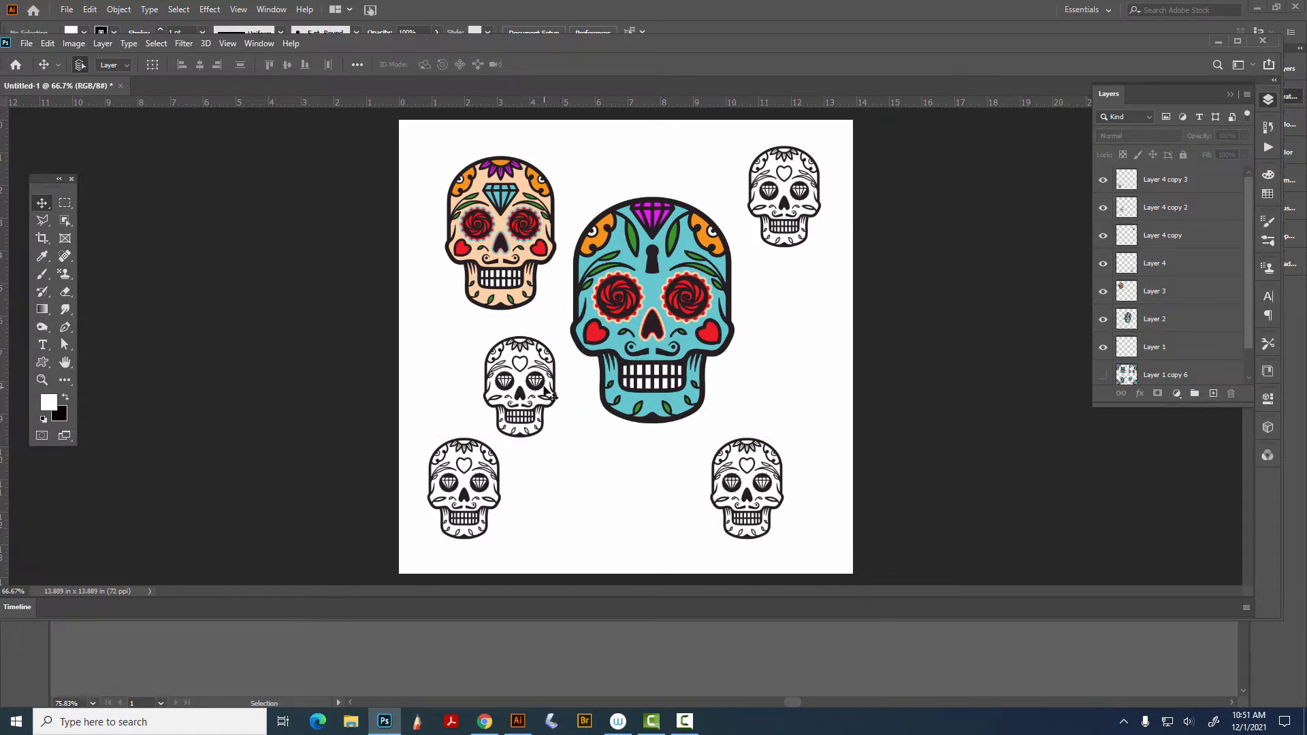
mouse_move(545, 391)
left_mouse_down()
mouse_move(586, 341)
mouse_move(788, 303)
mouse_move(793, 355)
mouse_move(528, 390)
left_mouse_up()
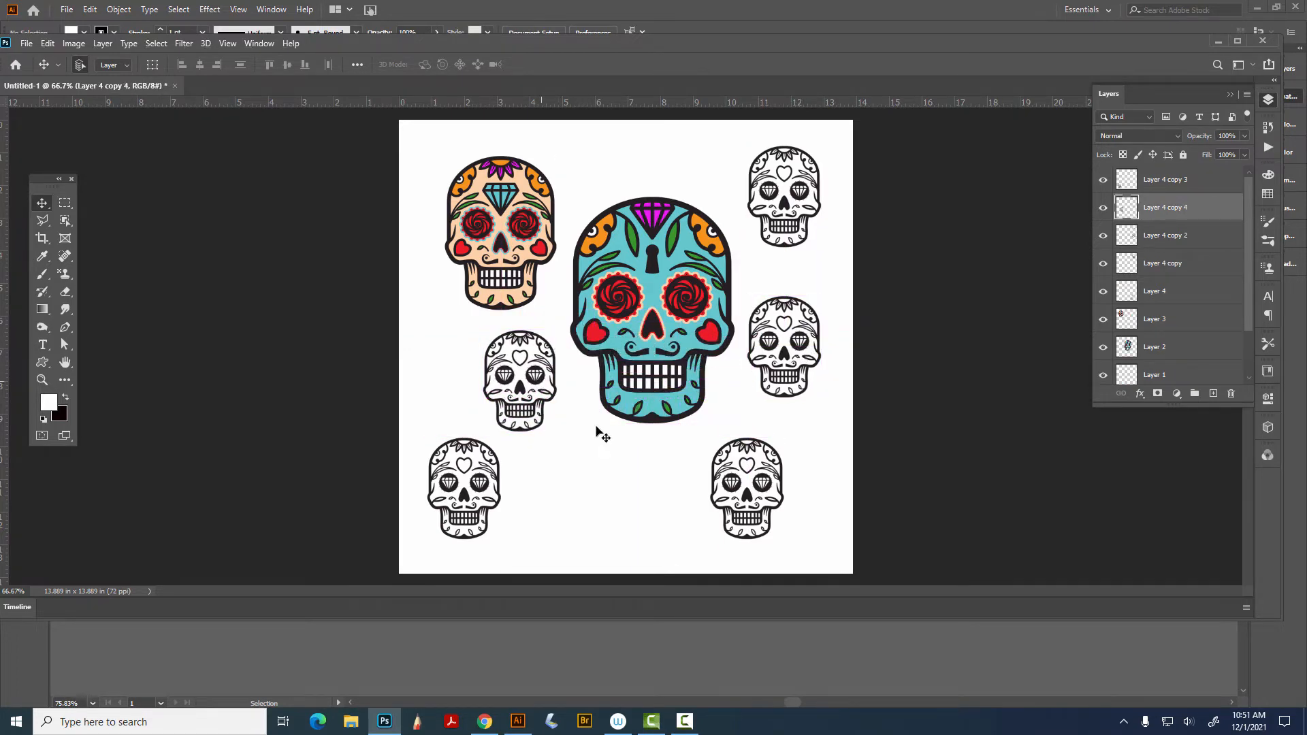
left_click(1019, 454)
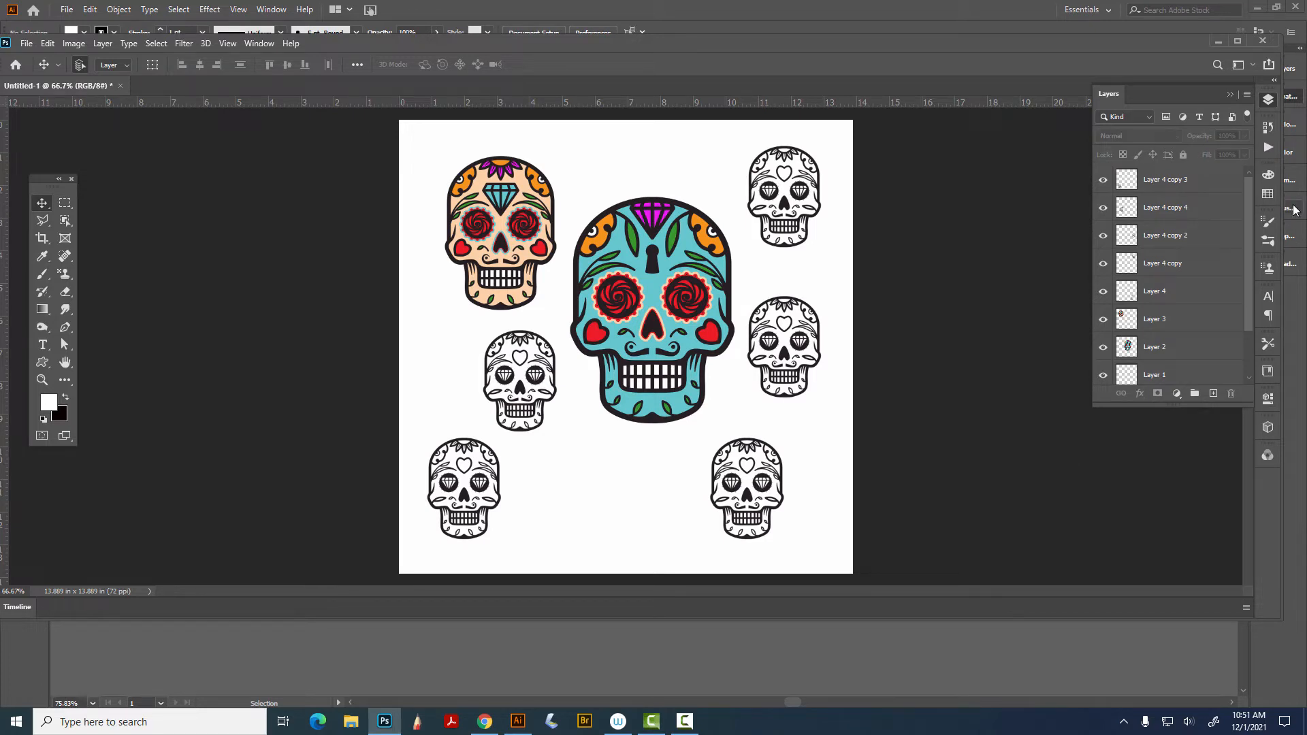
- Merge all skull layers from Layer 1 up to Layer 4 copy 3 into one layer, leaving out Layer 1 copy 6 and the Background
left_click_drag(1248, 228, 1248, 363)
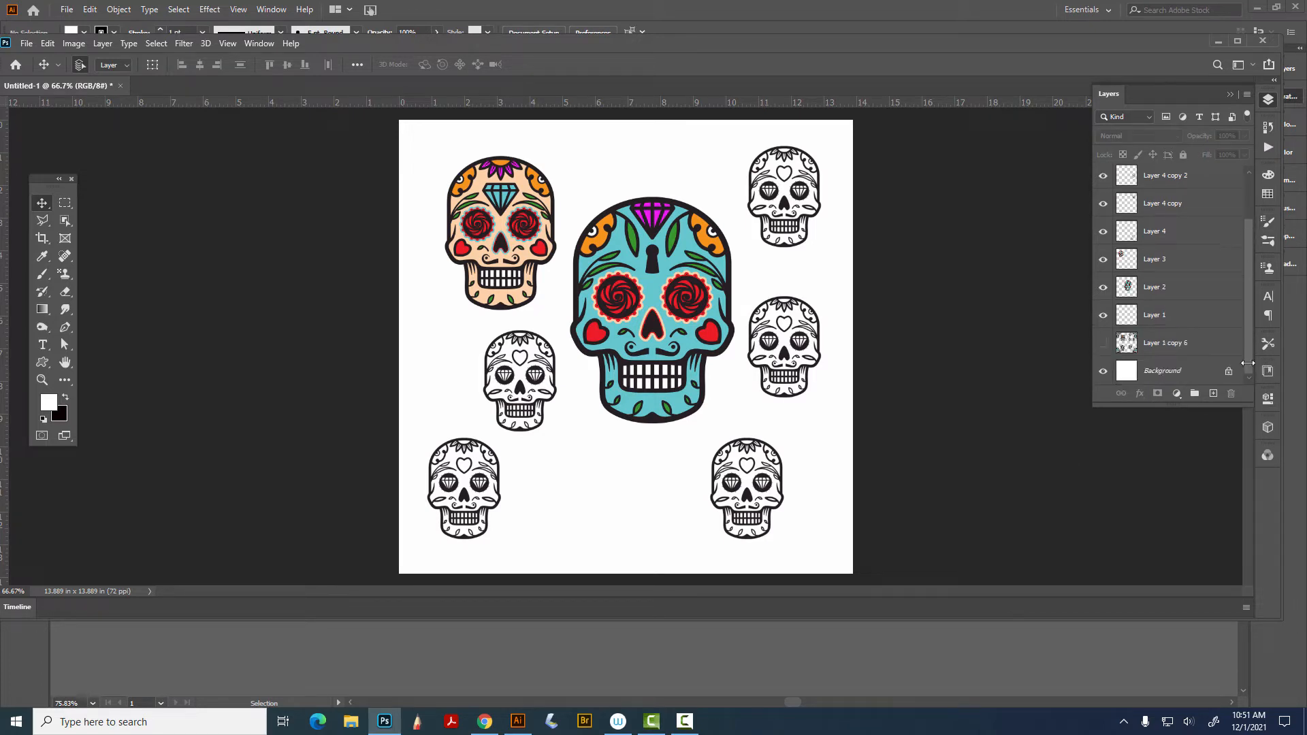
left_click(1211, 342)
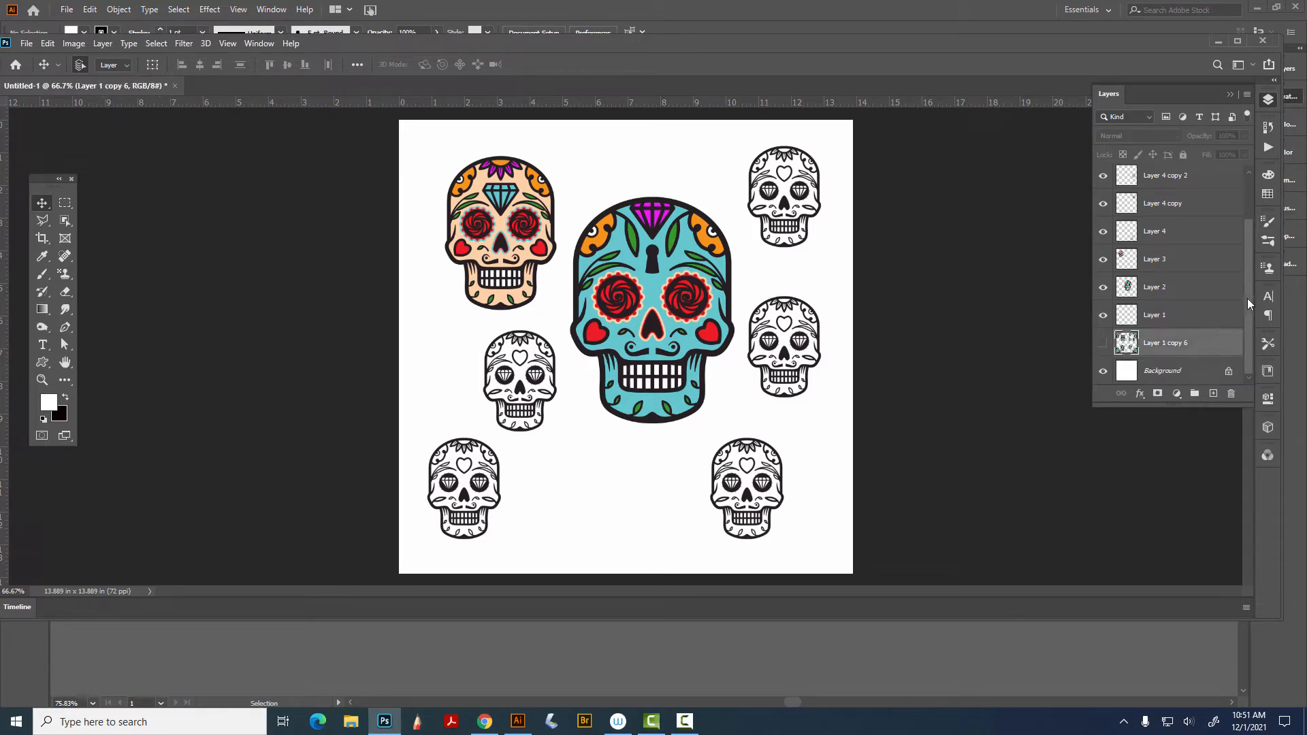
left_click(1209, 311)
left_click_drag(1249, 296, 1252, 151)
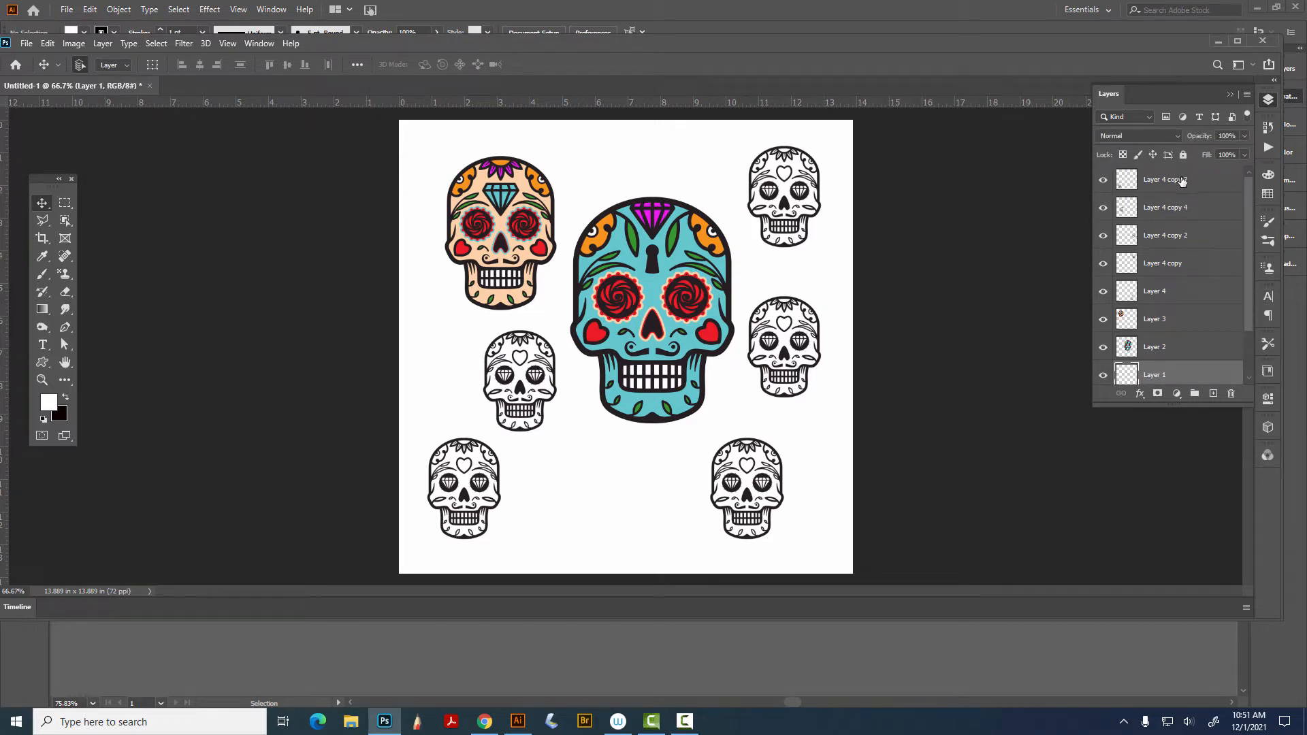
left_click(1182, 181, "shift")
key("ctrl+e")
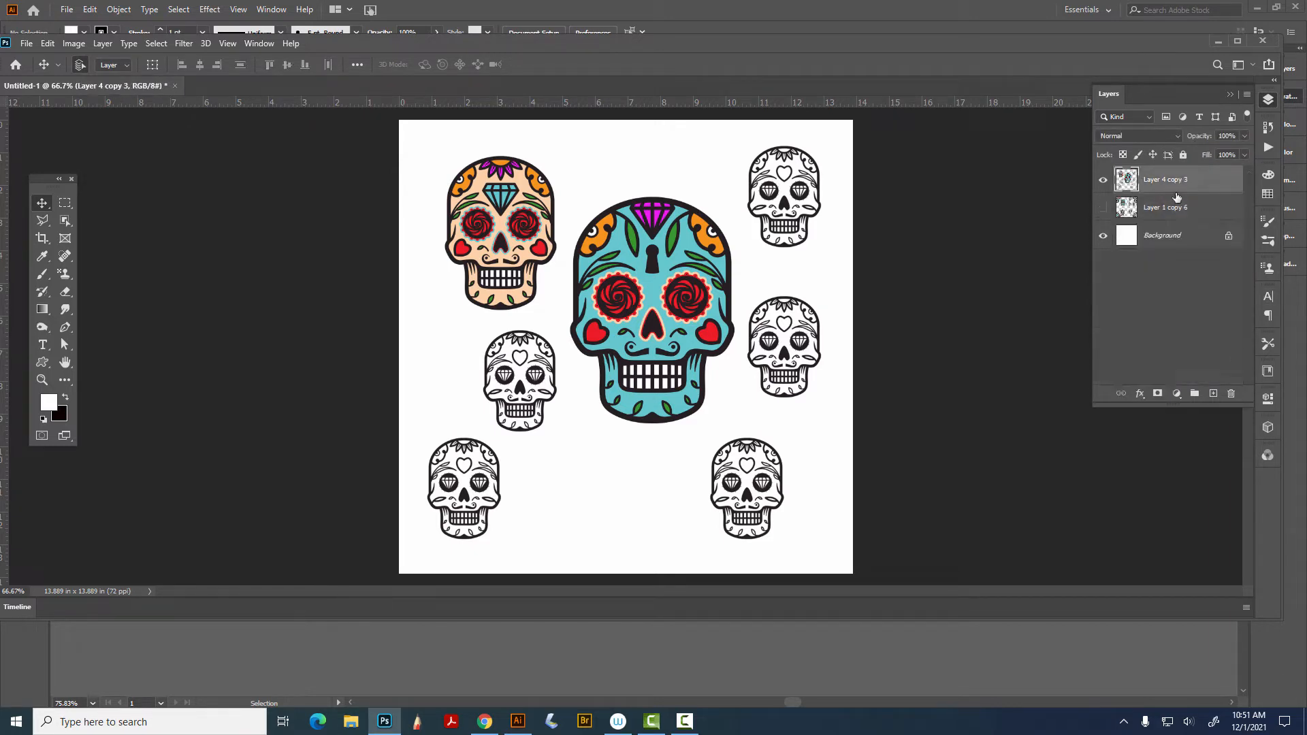
left_click(1247, 95)
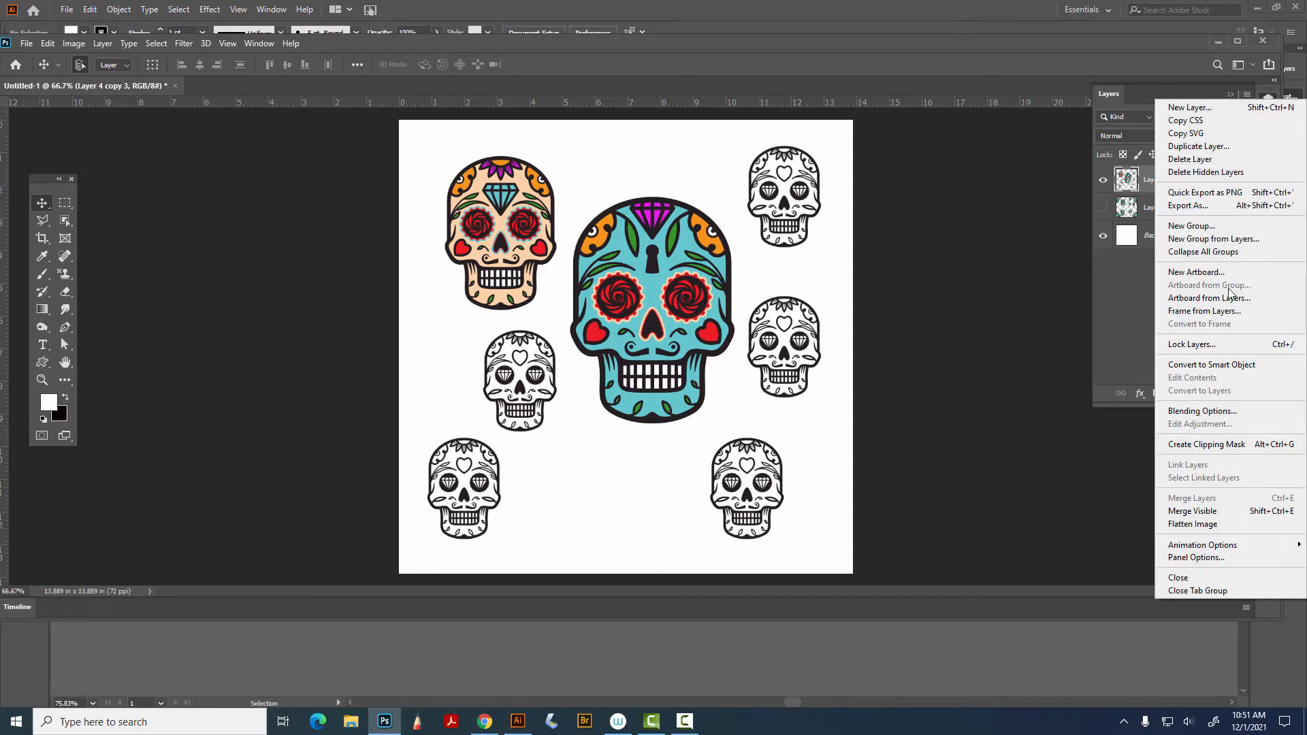
left_click(1036, 444)
left_click(354, 232)
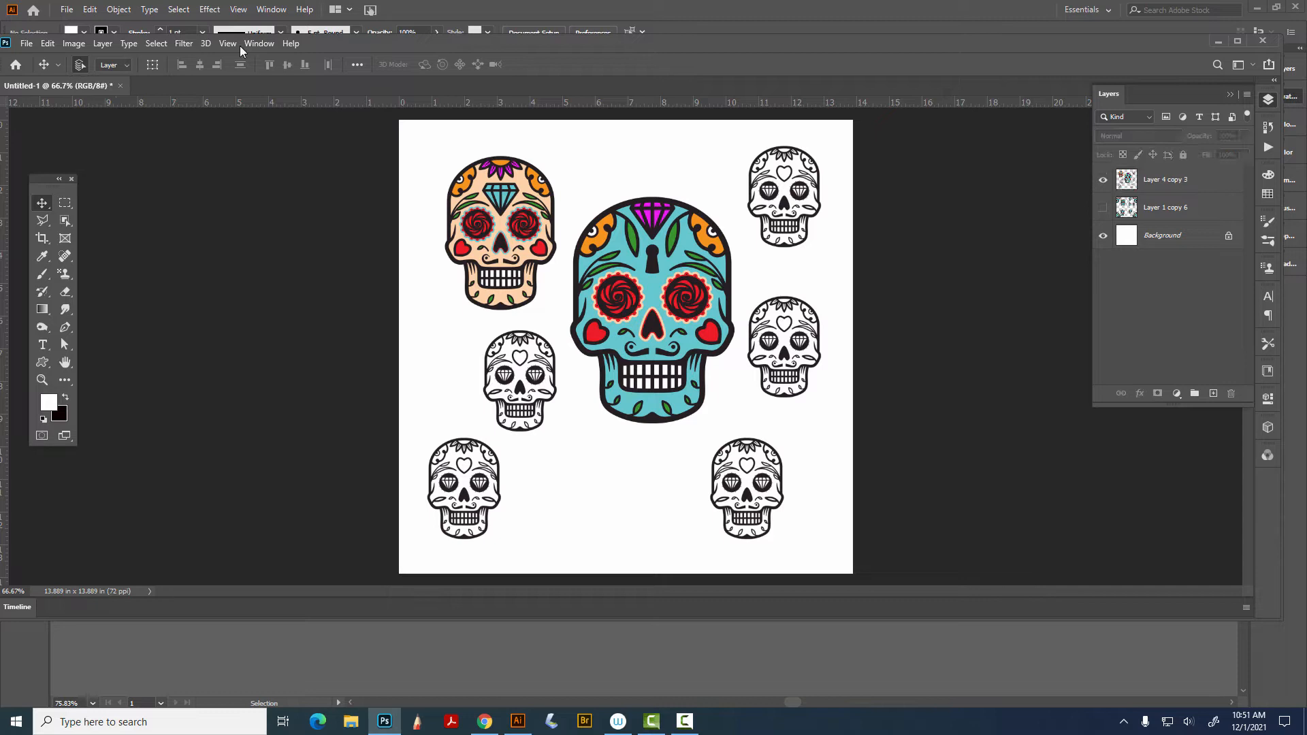
left_click(533, 203)
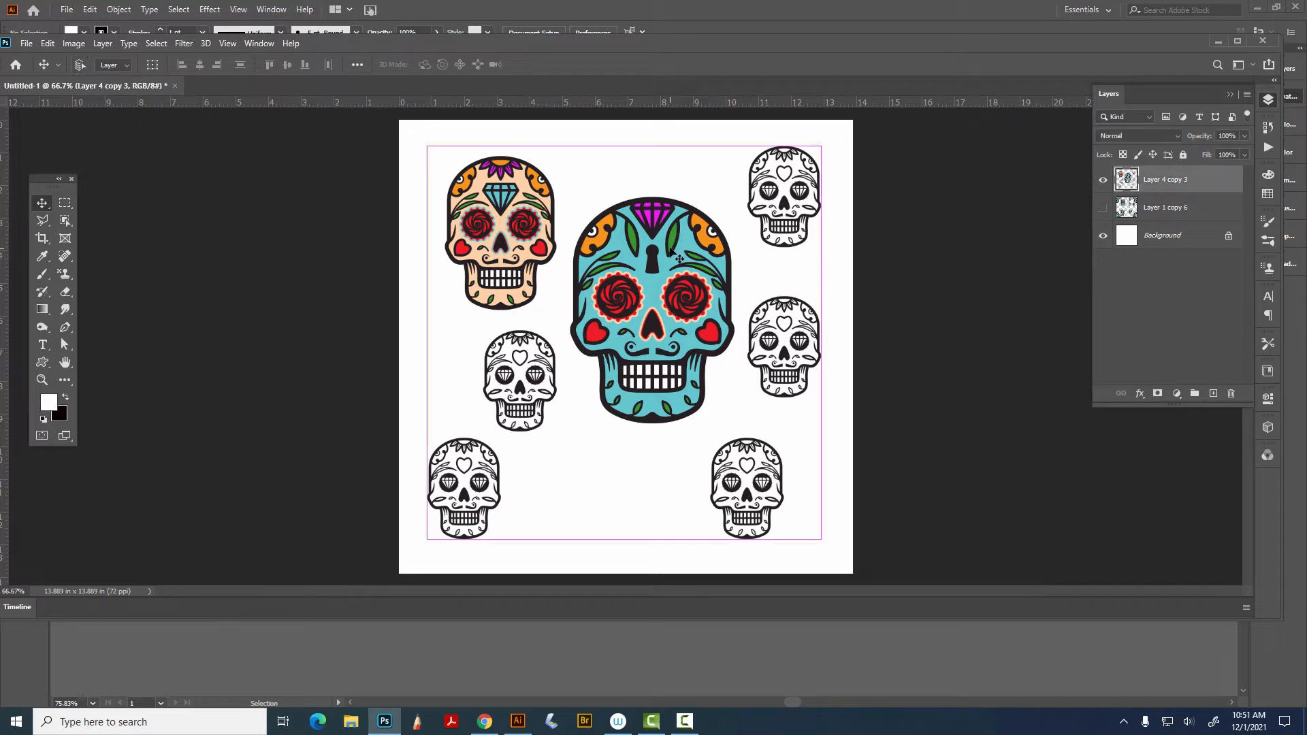
- Minimise the Illustrator window behind Photoshop and return to the skull document
left_click(90, 9)
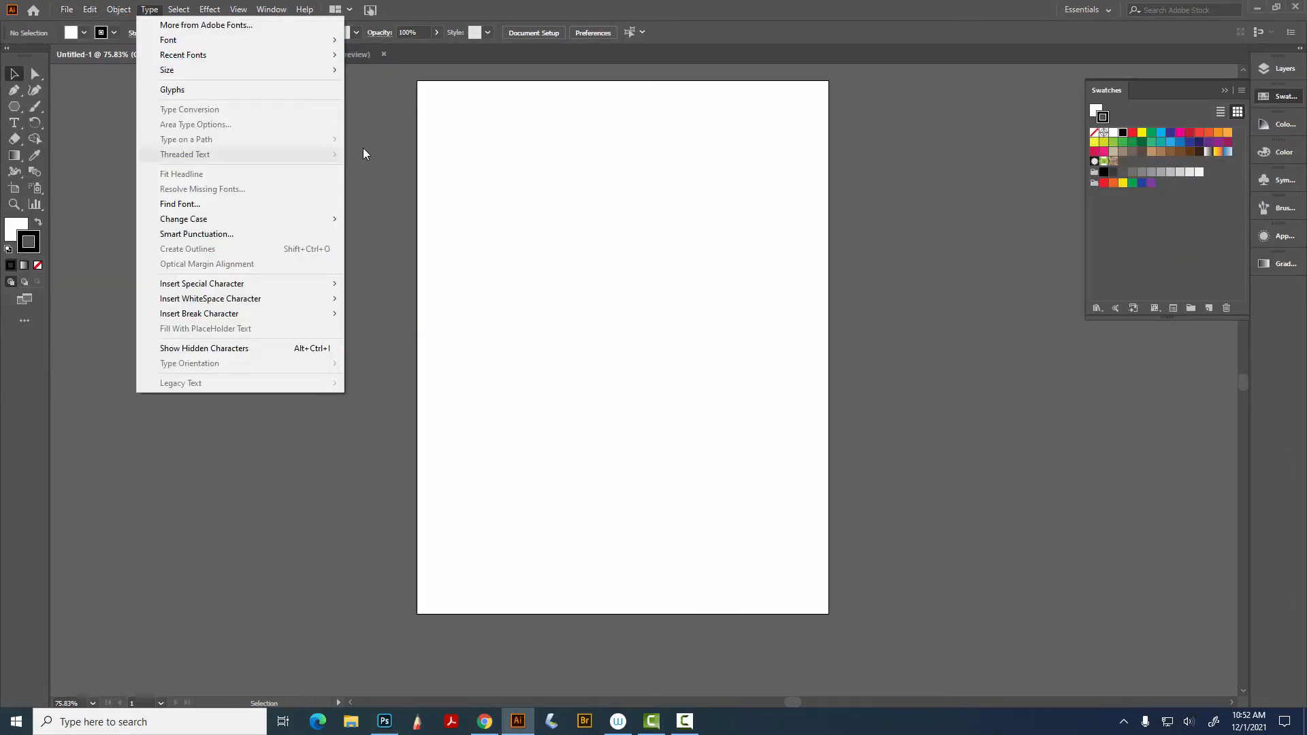
left_click(396, 139)
left_click(384, 721)
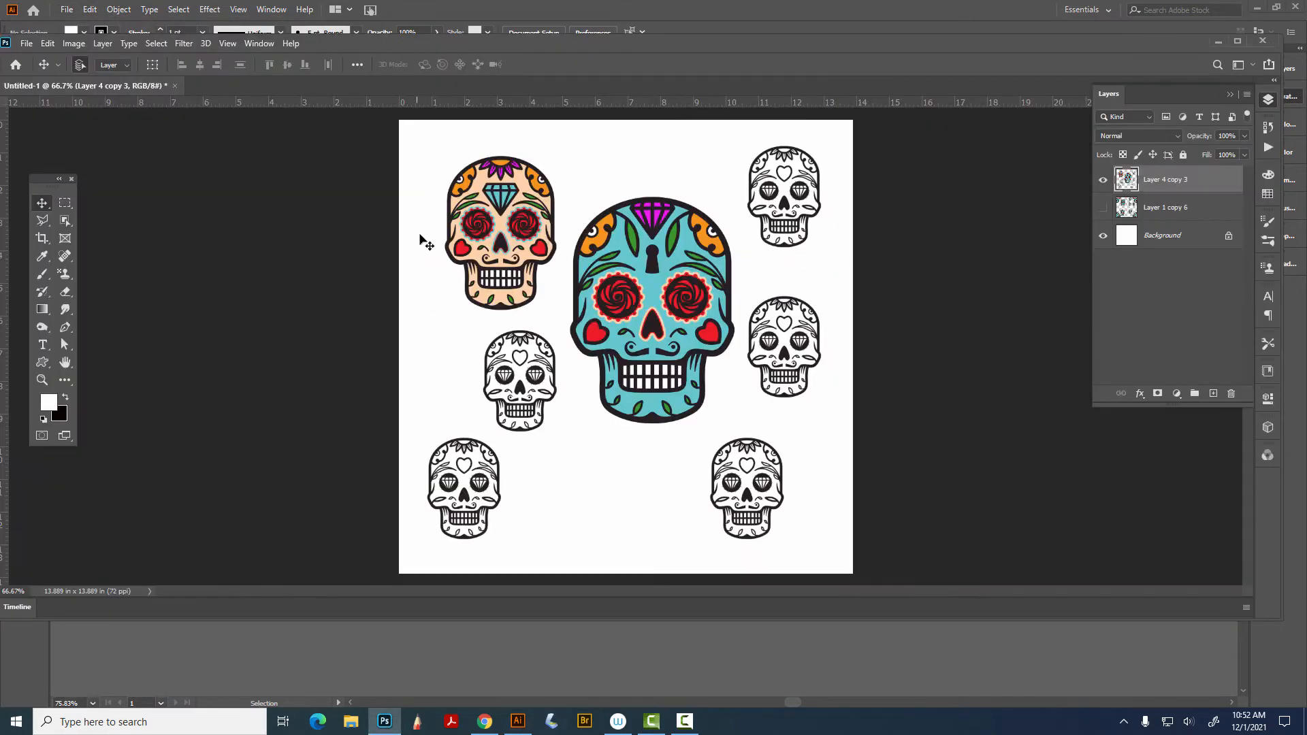
left_click(486, 24)
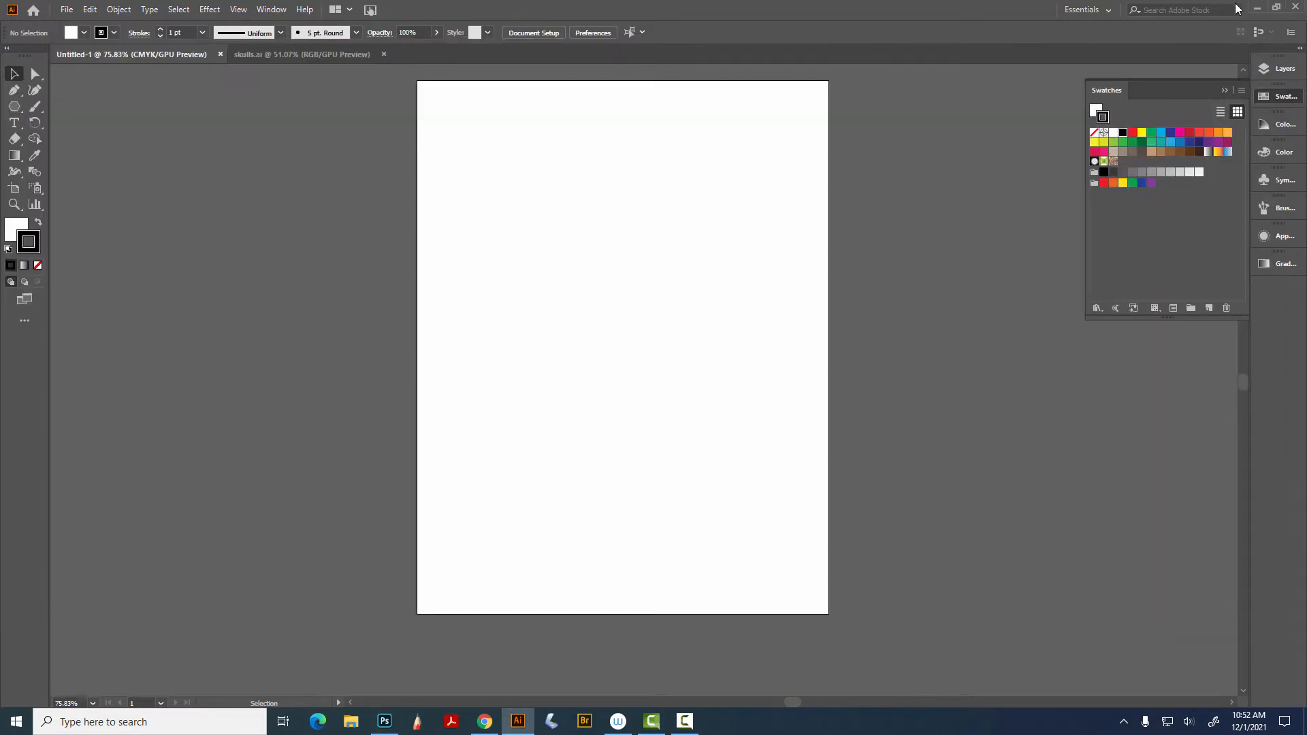
left_click(1257, 8)
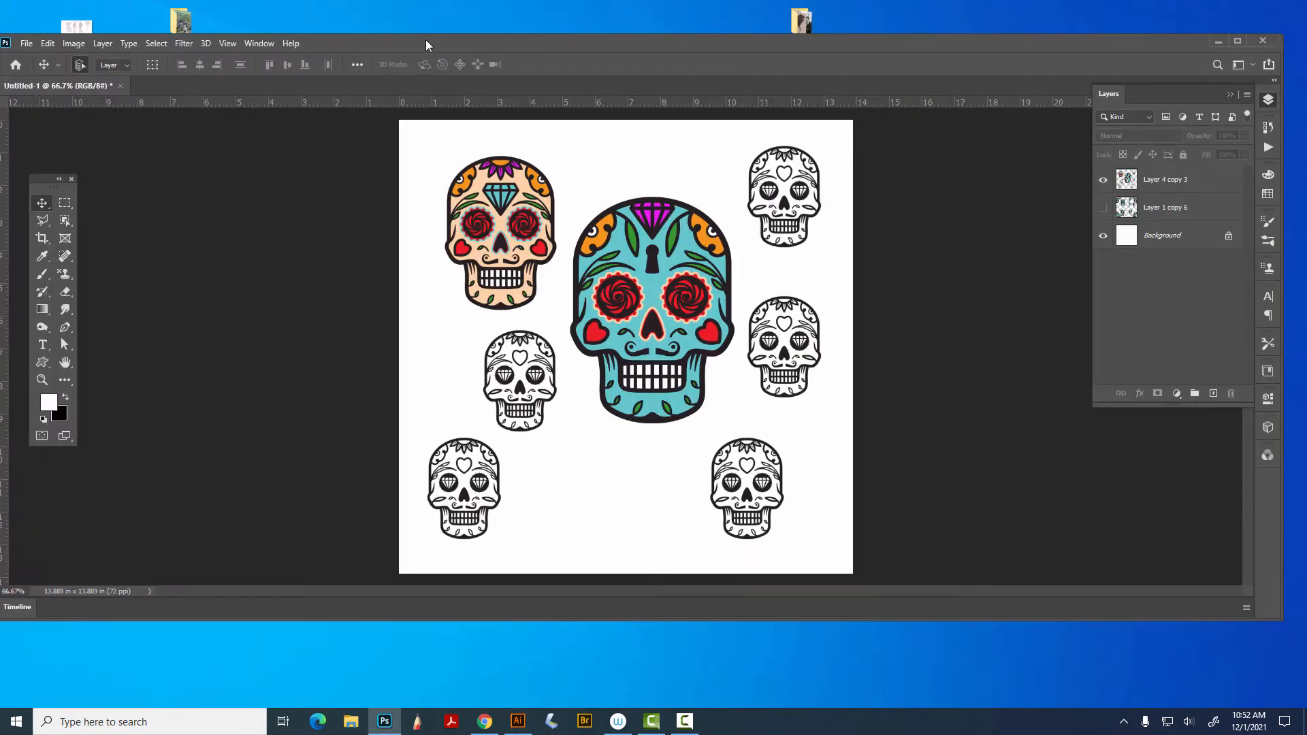
- Define the skull artwork on the canvas as a pattern named skull
left_click(33, 45)
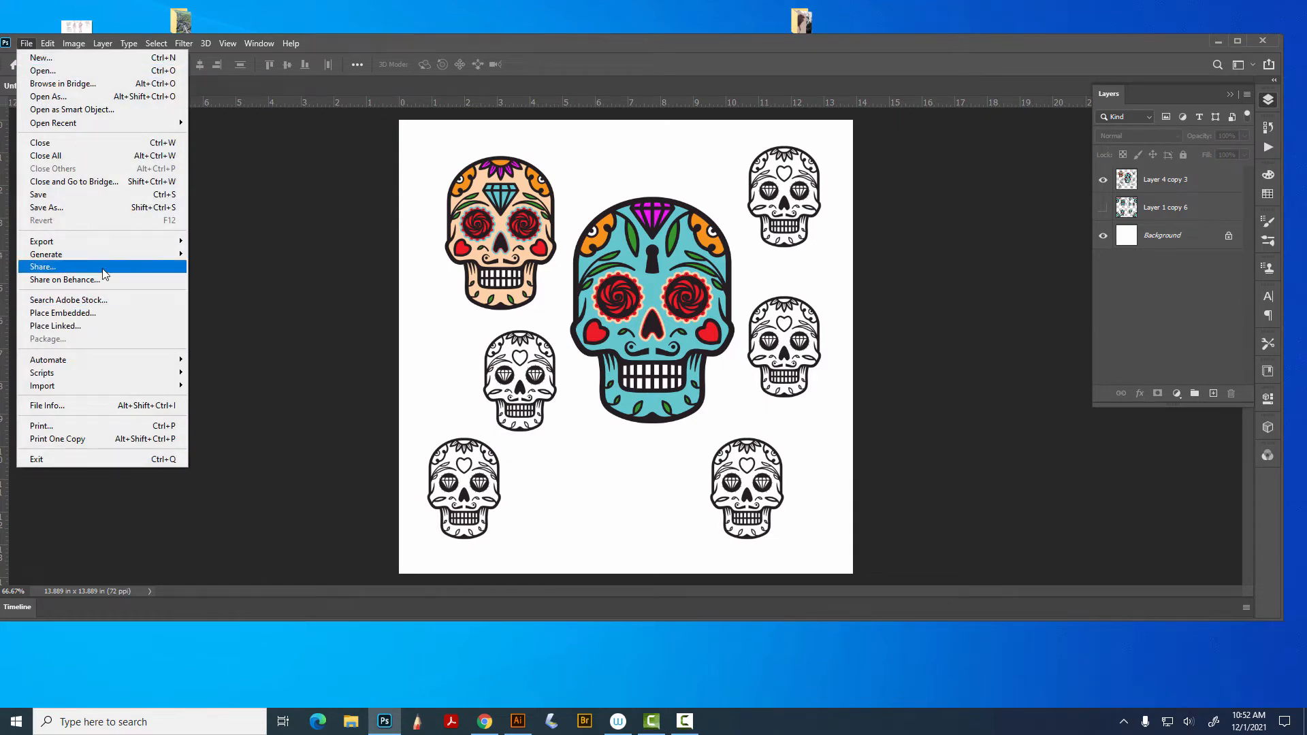
mouse_move(51, 46)
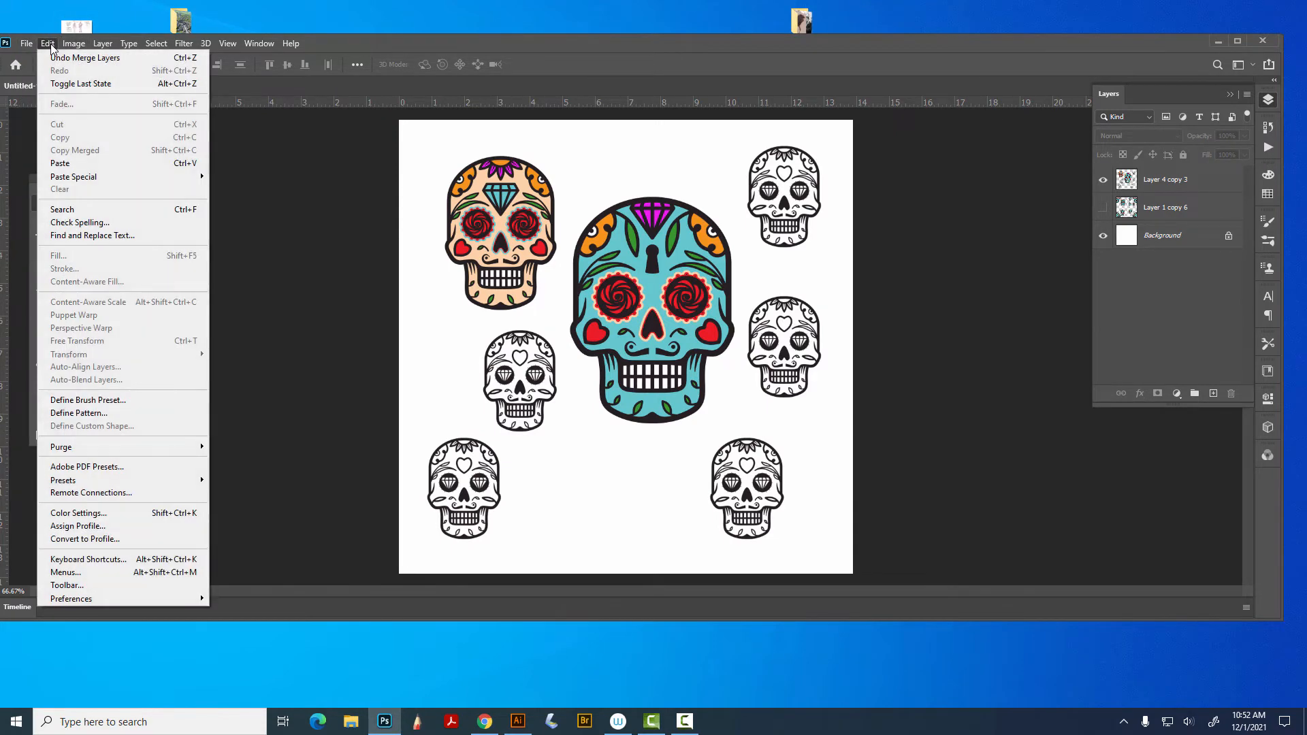
left_click(111, 415)
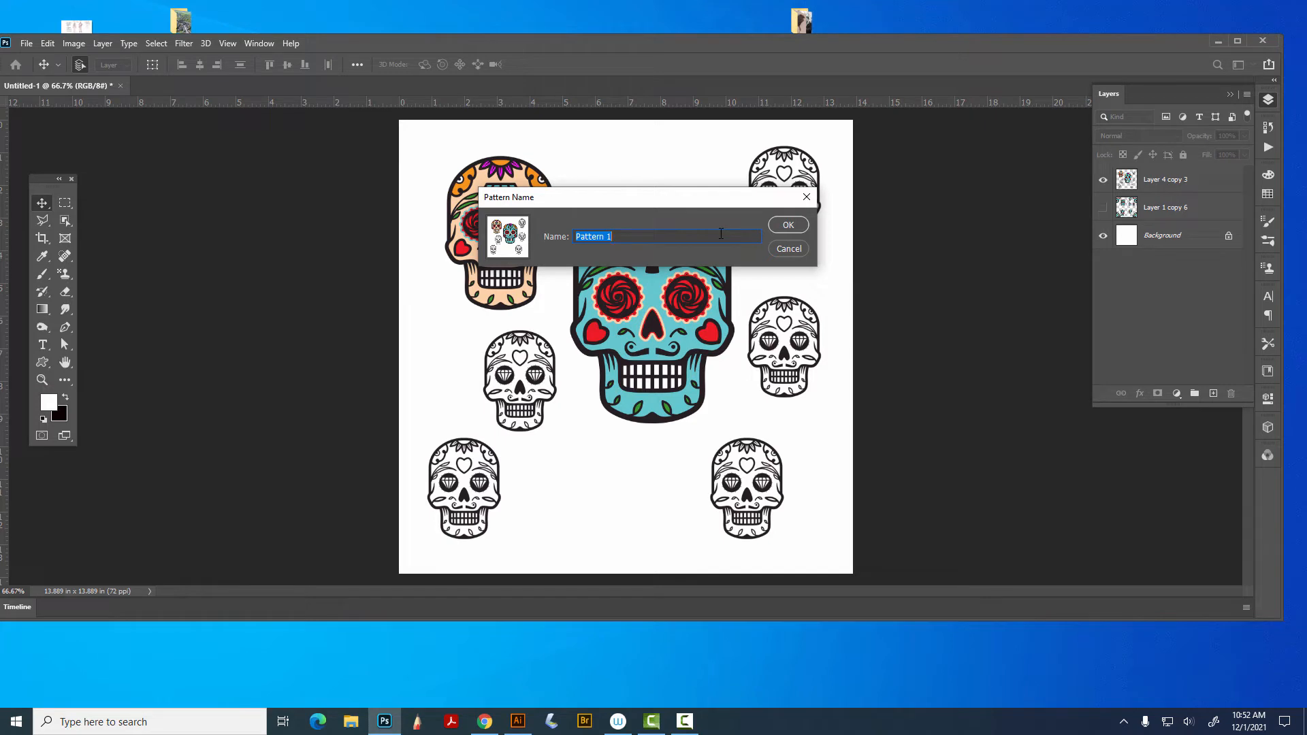
type("skull")
left_click(786, 225)
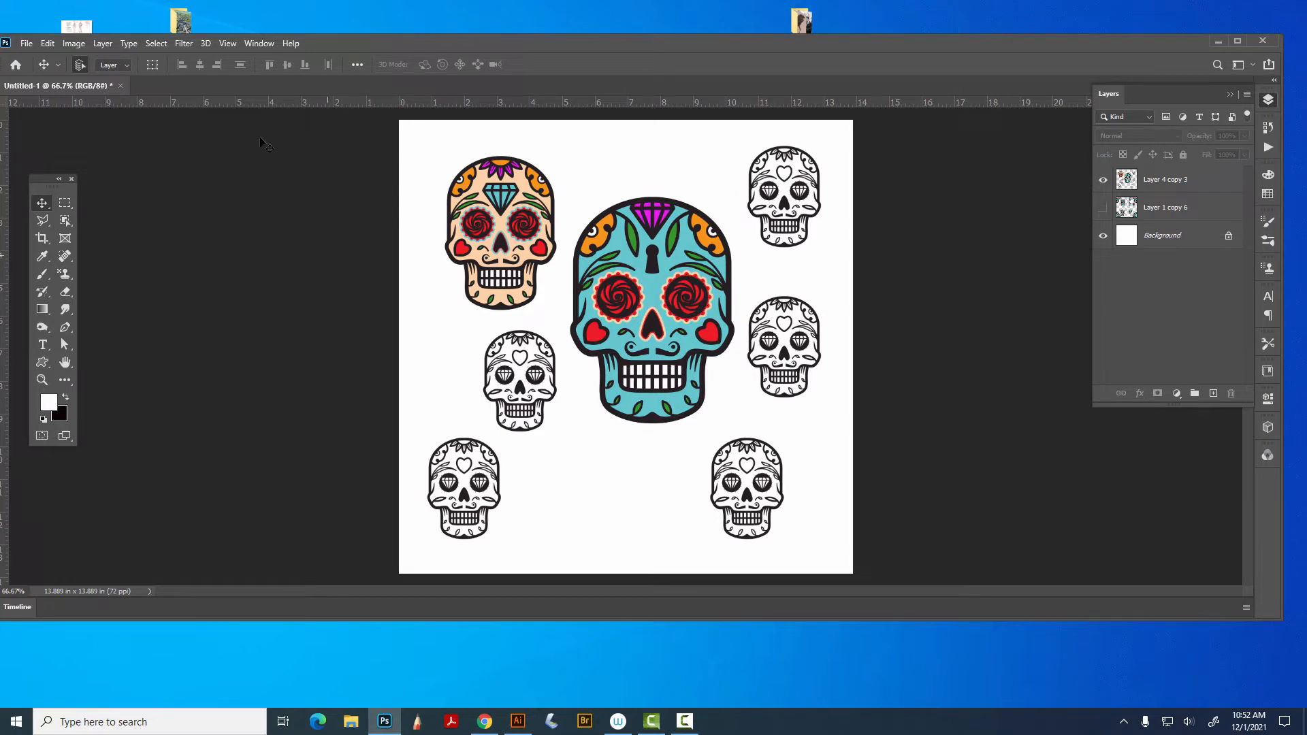
- Create a new document from the Tabloid print preset, 11 x 17 in portrait, with the resolution set to 72 pixels/inch
left_click(27, 43)
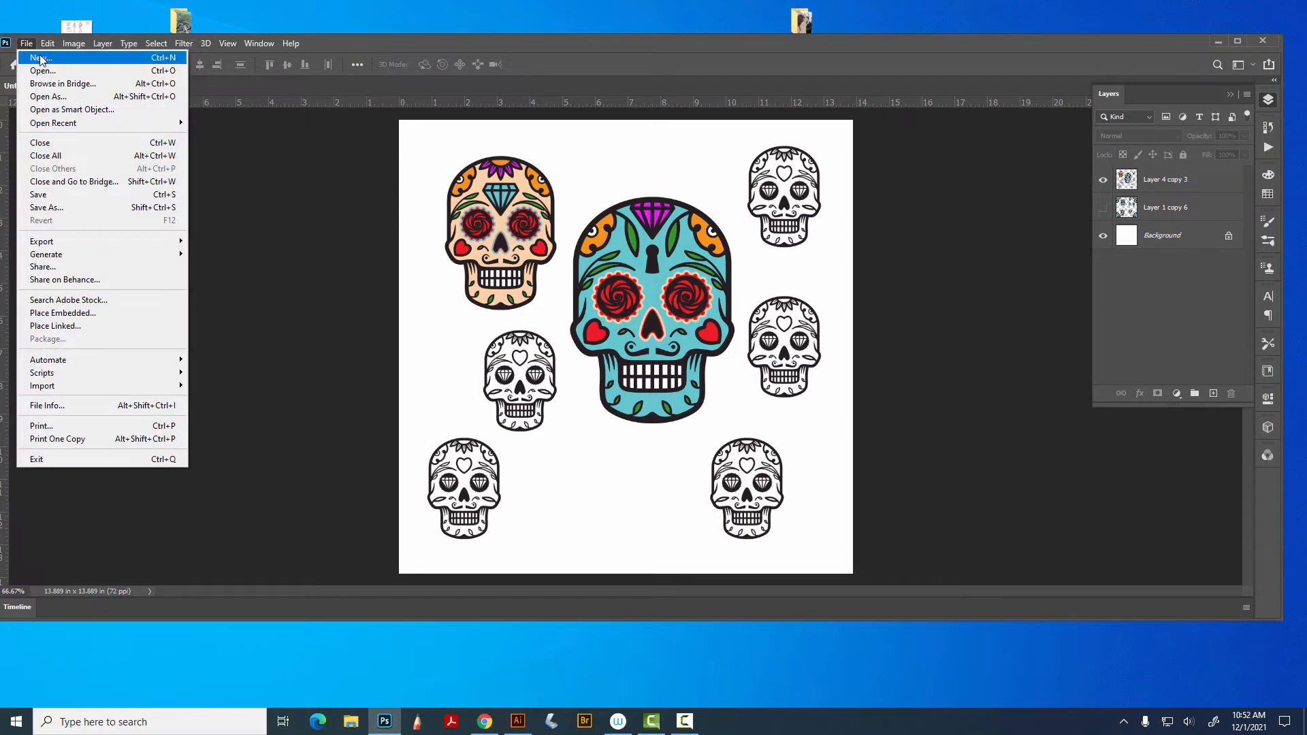
left_click(41, 58)
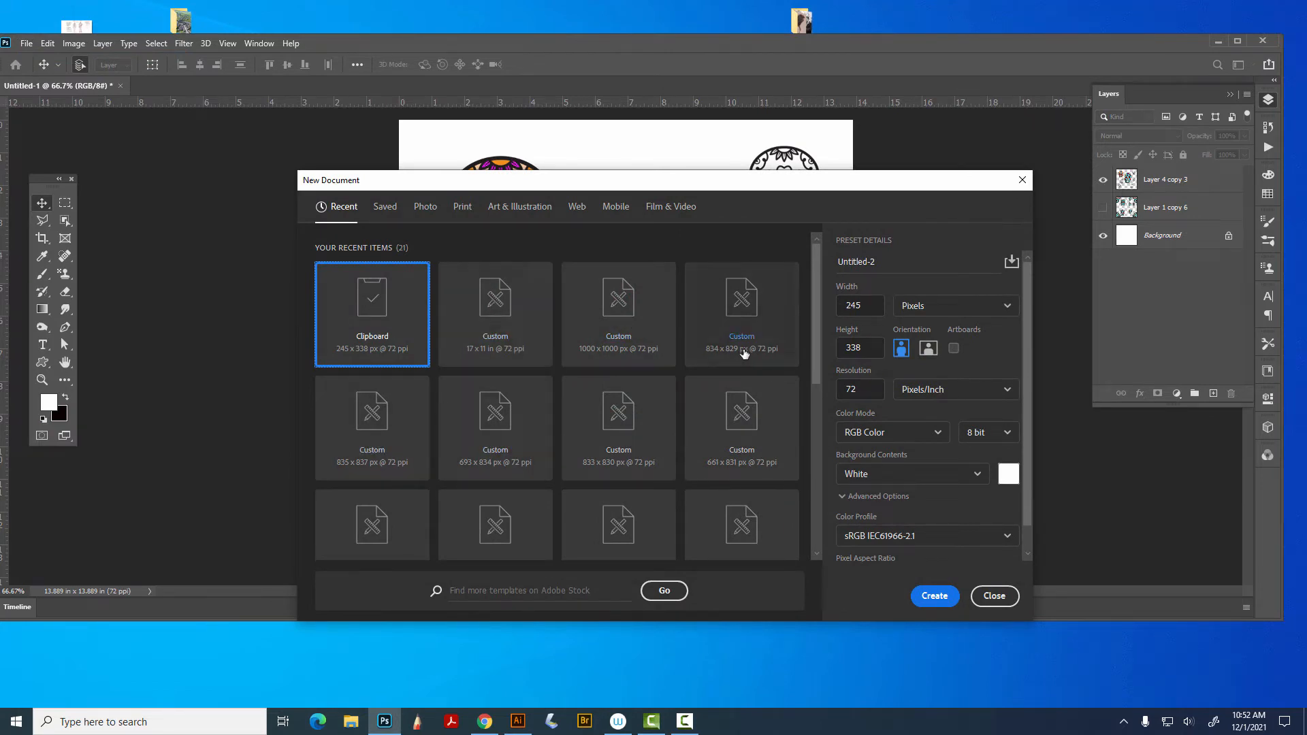
left_click(930, 348)
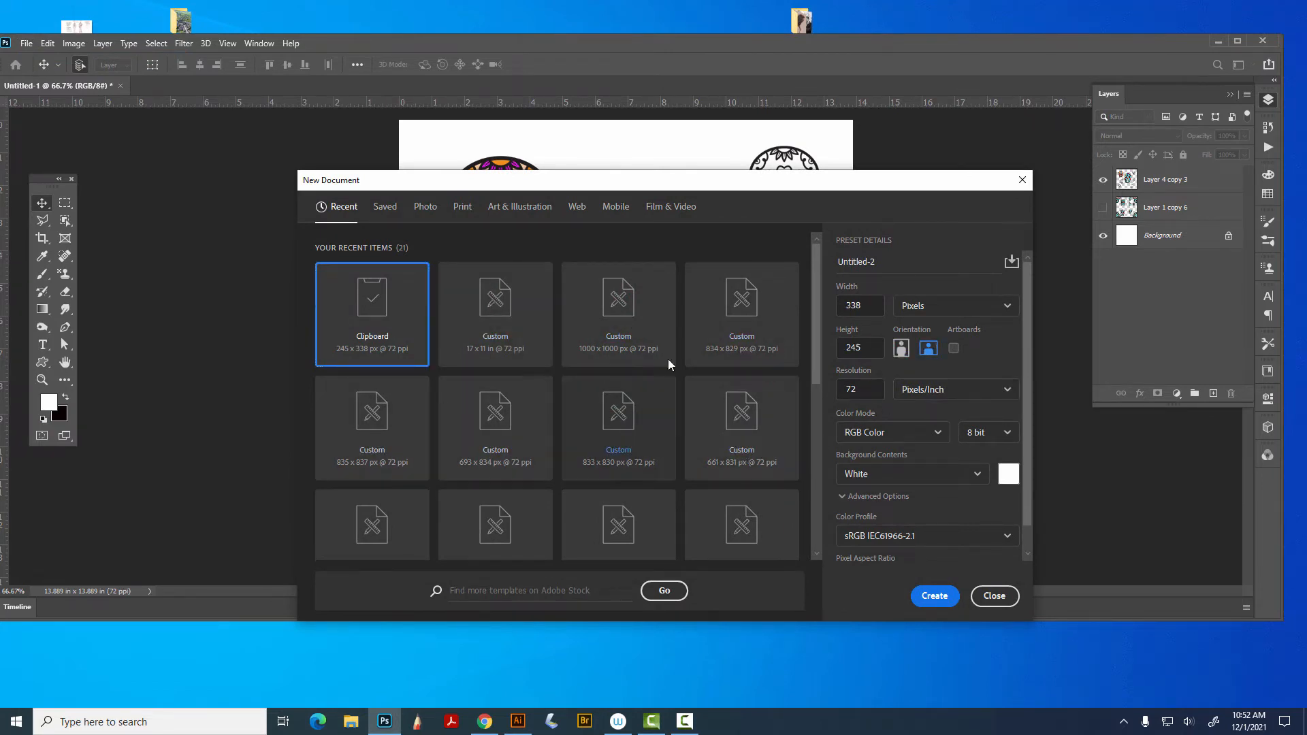
left_click(461, 207)
left_click(616, 297)
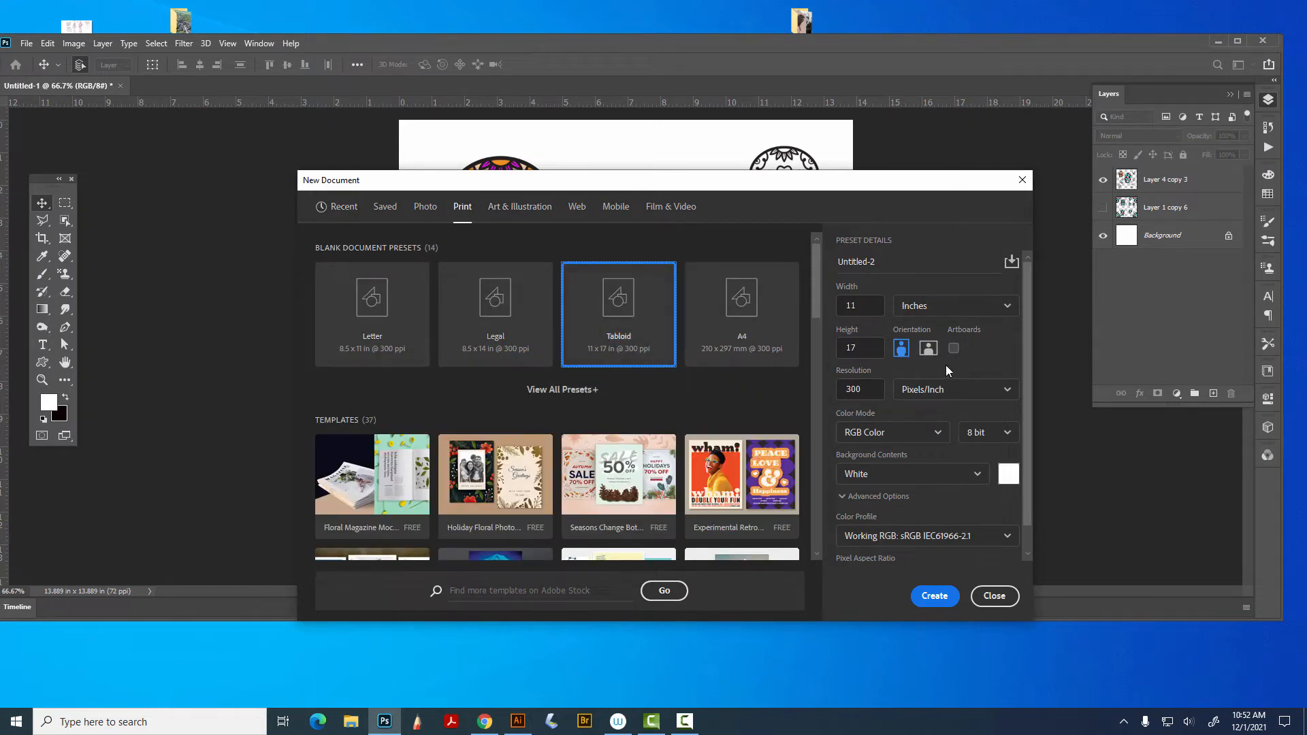
left_click_drag(865, 388, 851, 389)
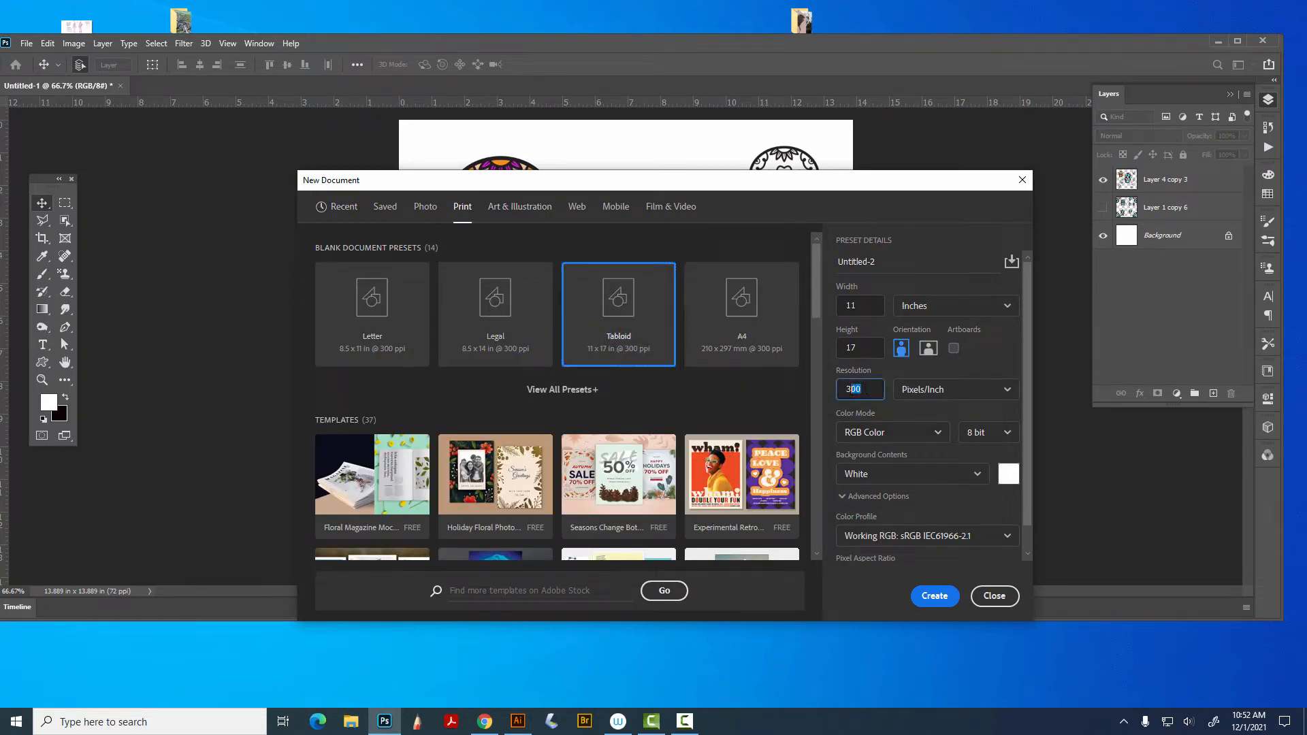
type("72")
key("Return")
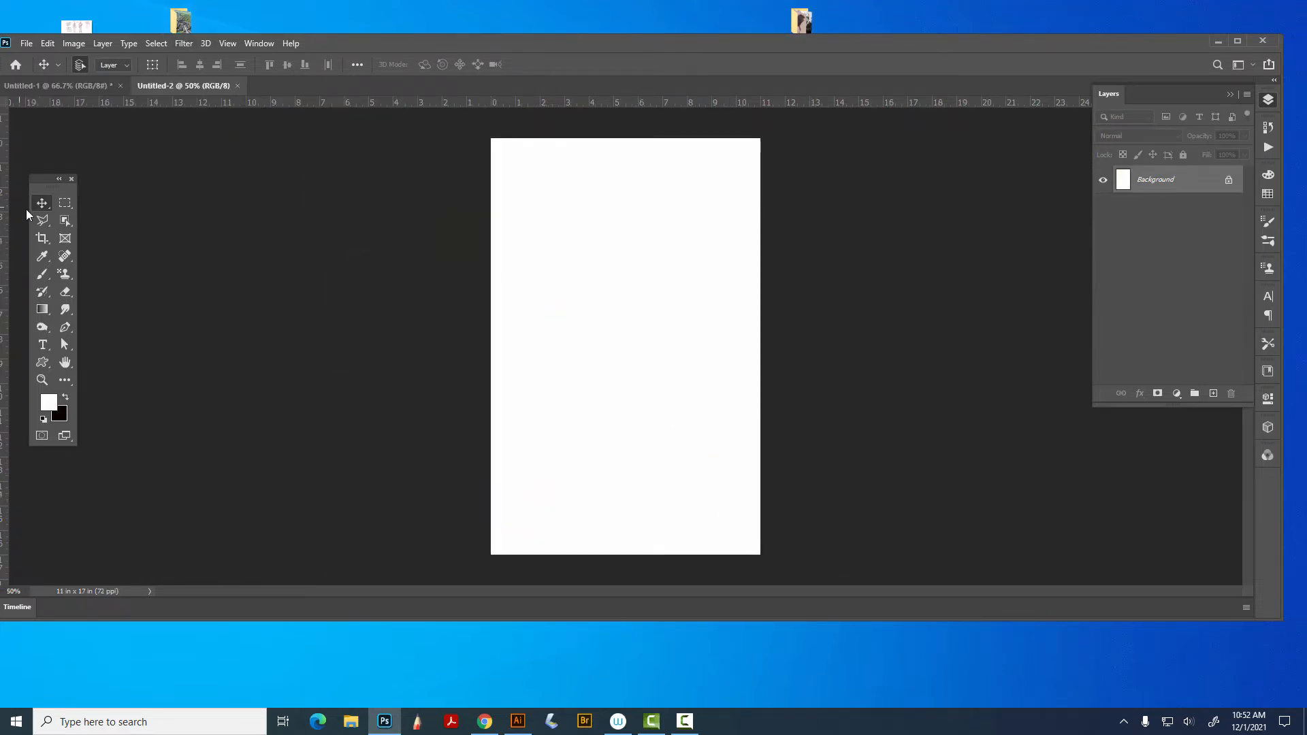
- Select the entire blank canvas with a rectangular marquee and fill it with the custom skull pattern
left_click(70, 207)
left_click_drag(489, 136, 866, 659)
left_click(48, 43)
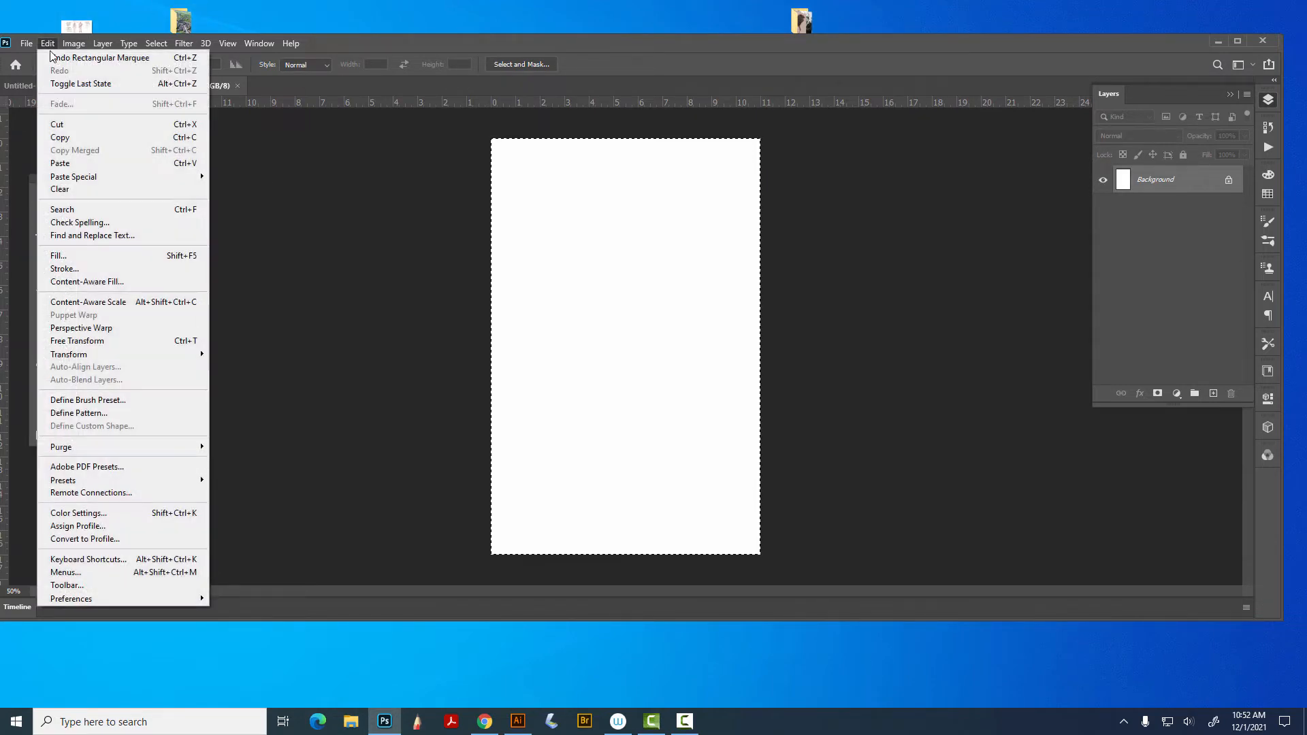
left_click(76, 254)
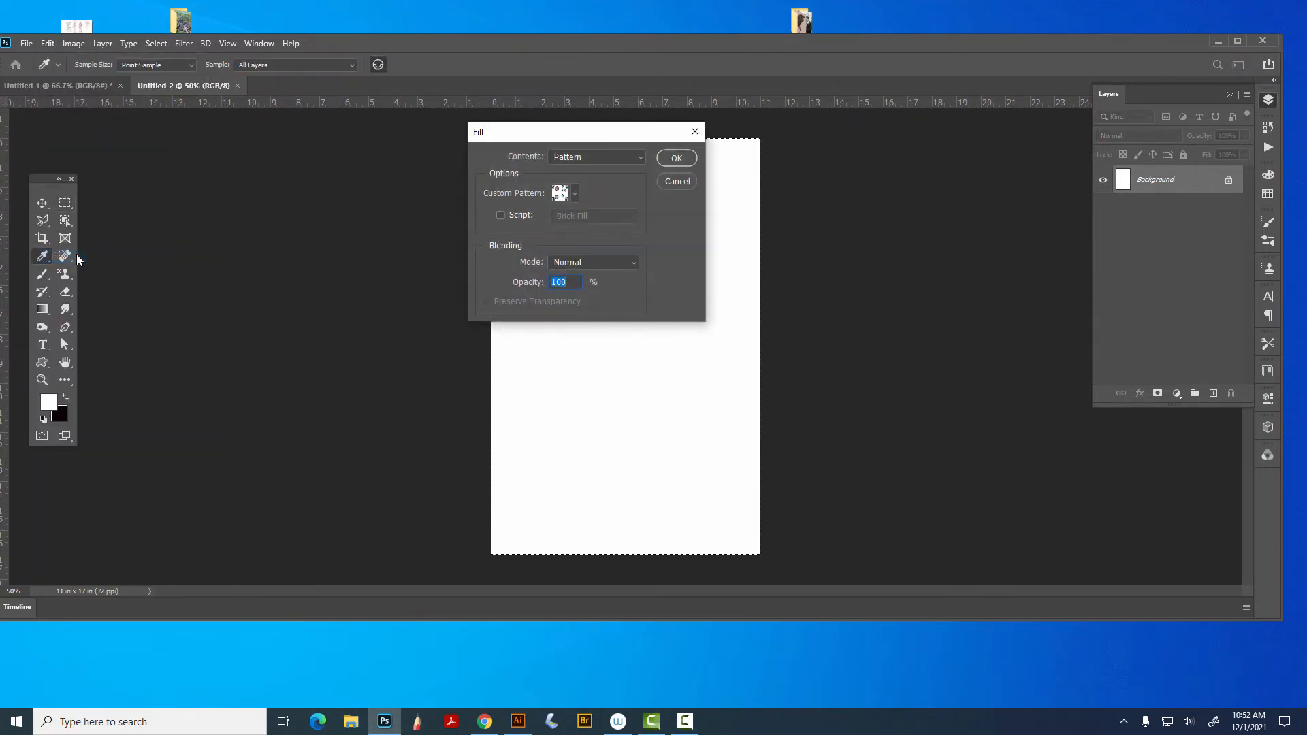
left_click(631, 156)
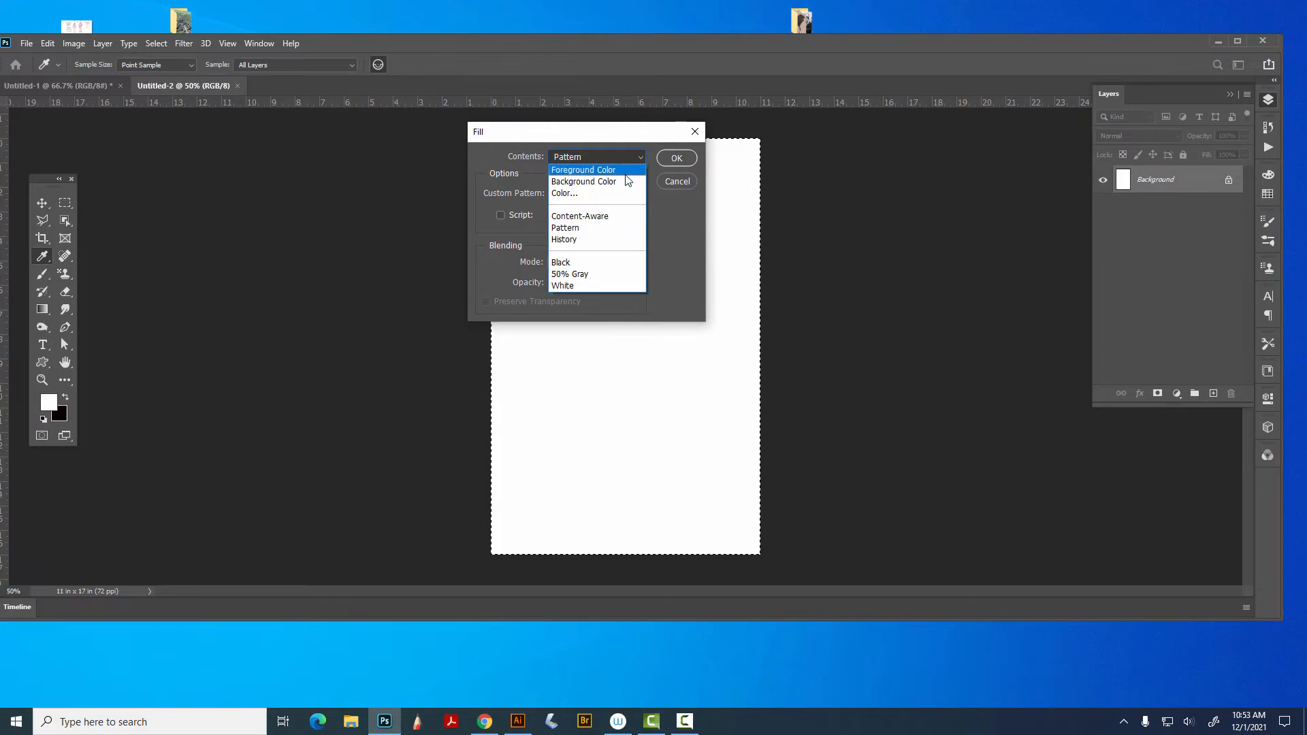
left_click(606, 227)
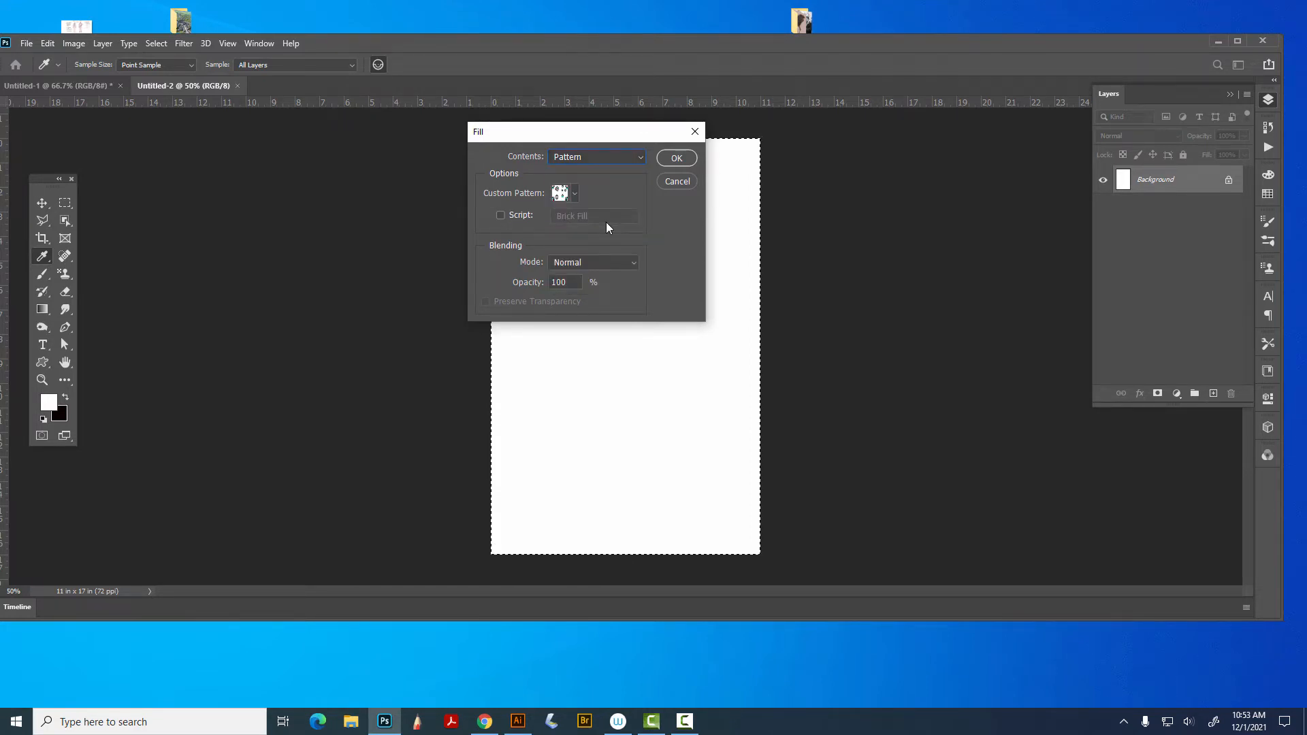
left_click(575, 196)
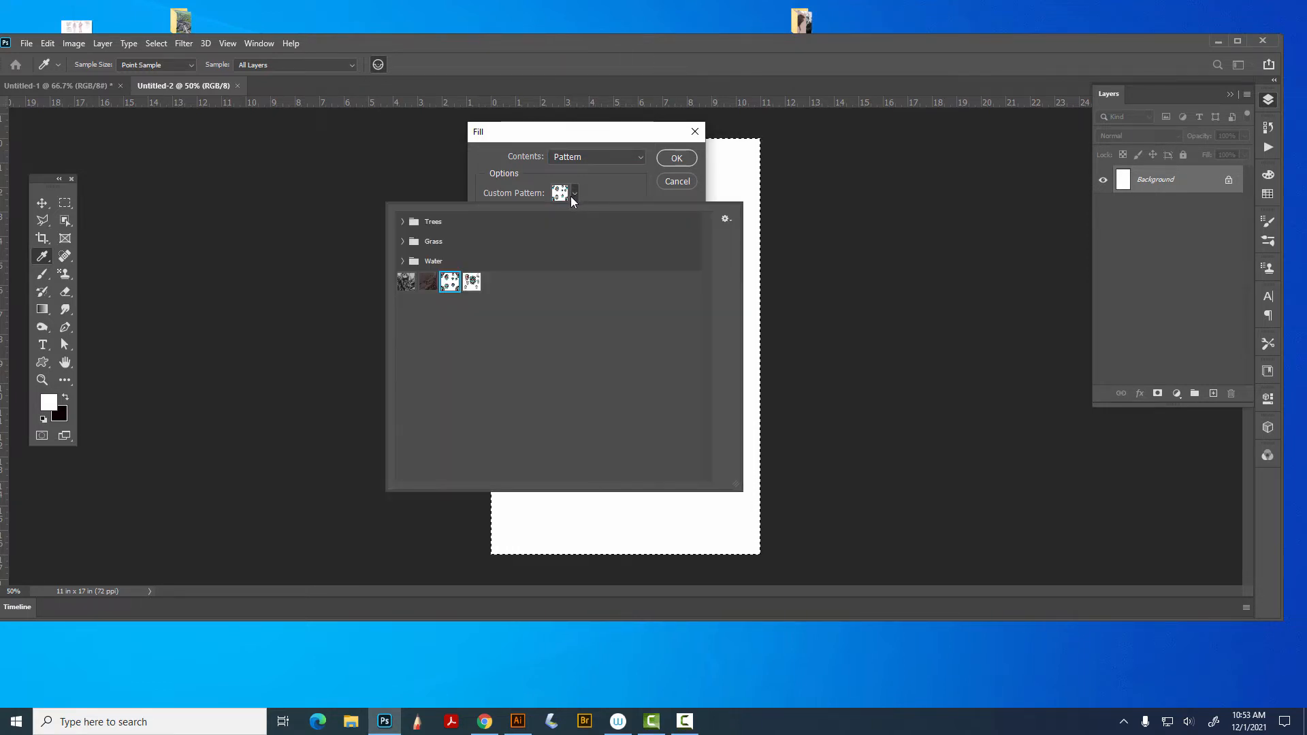
left_click(472, 282)
left_click(686, 158)
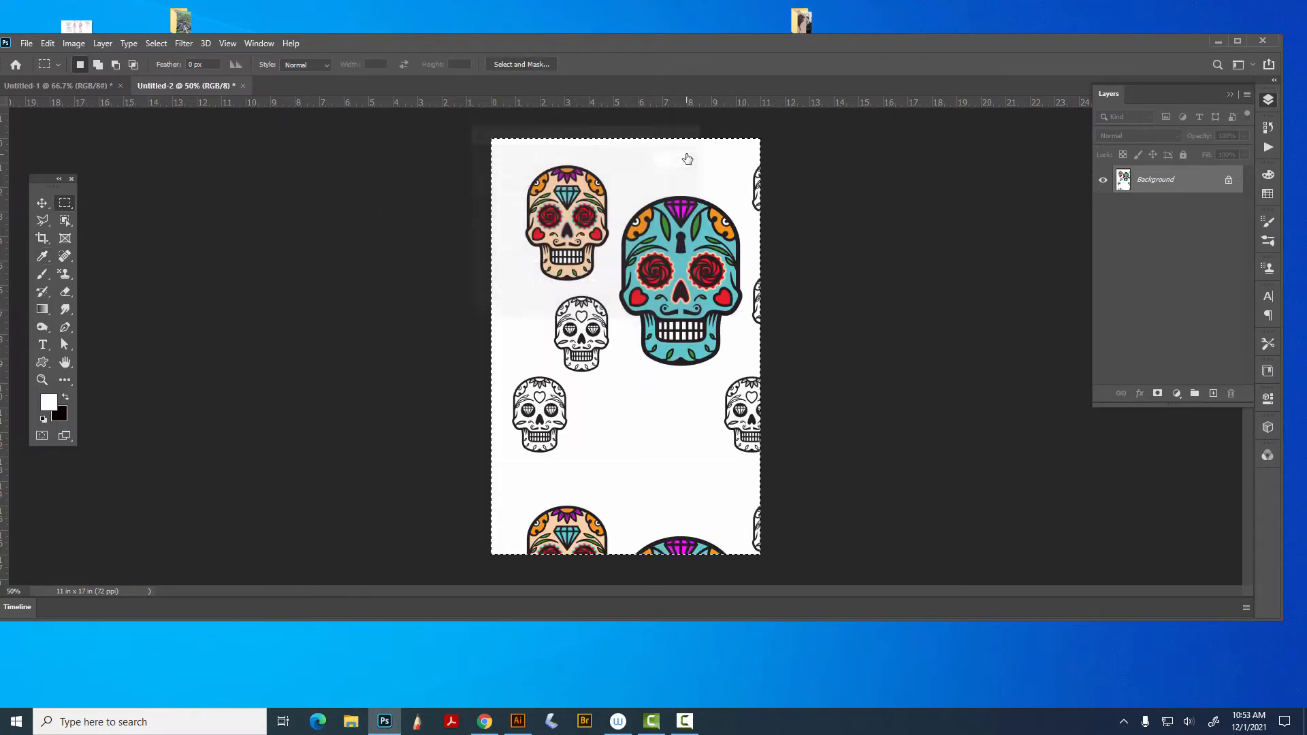
left_click(37, 203)
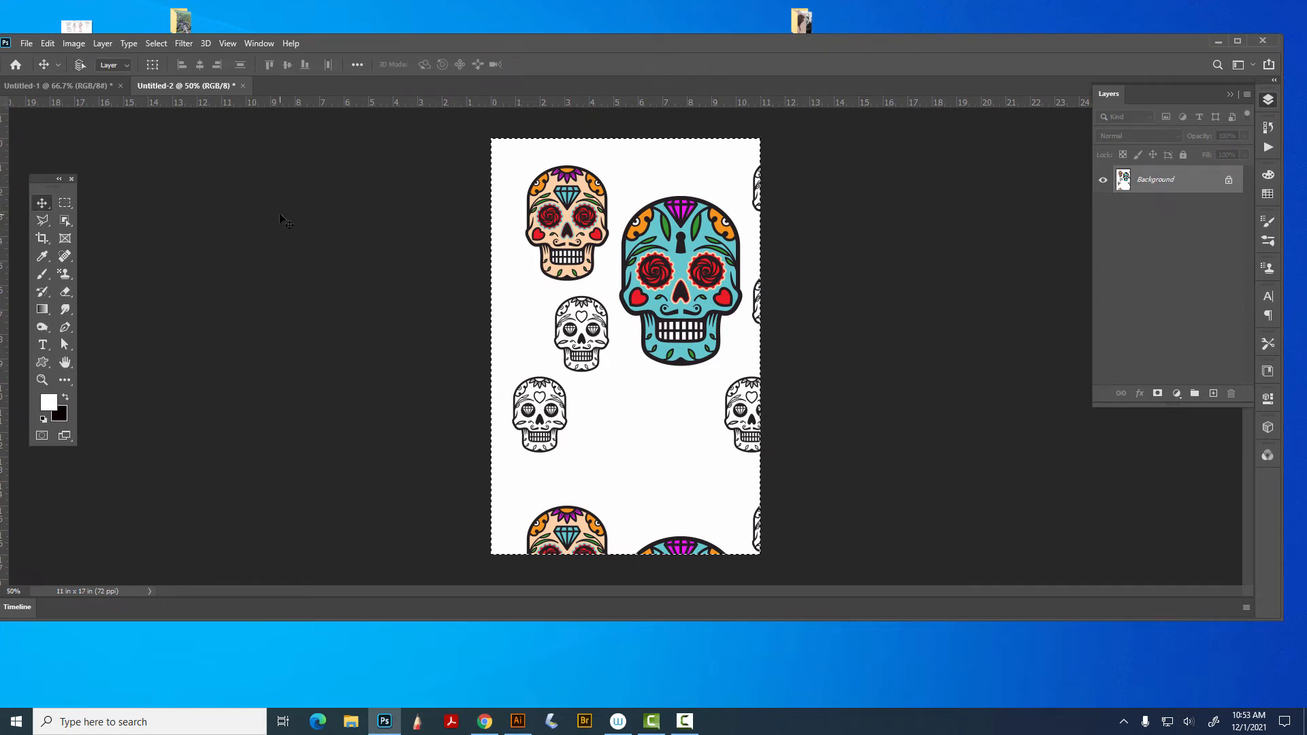
key("ctrl+s")
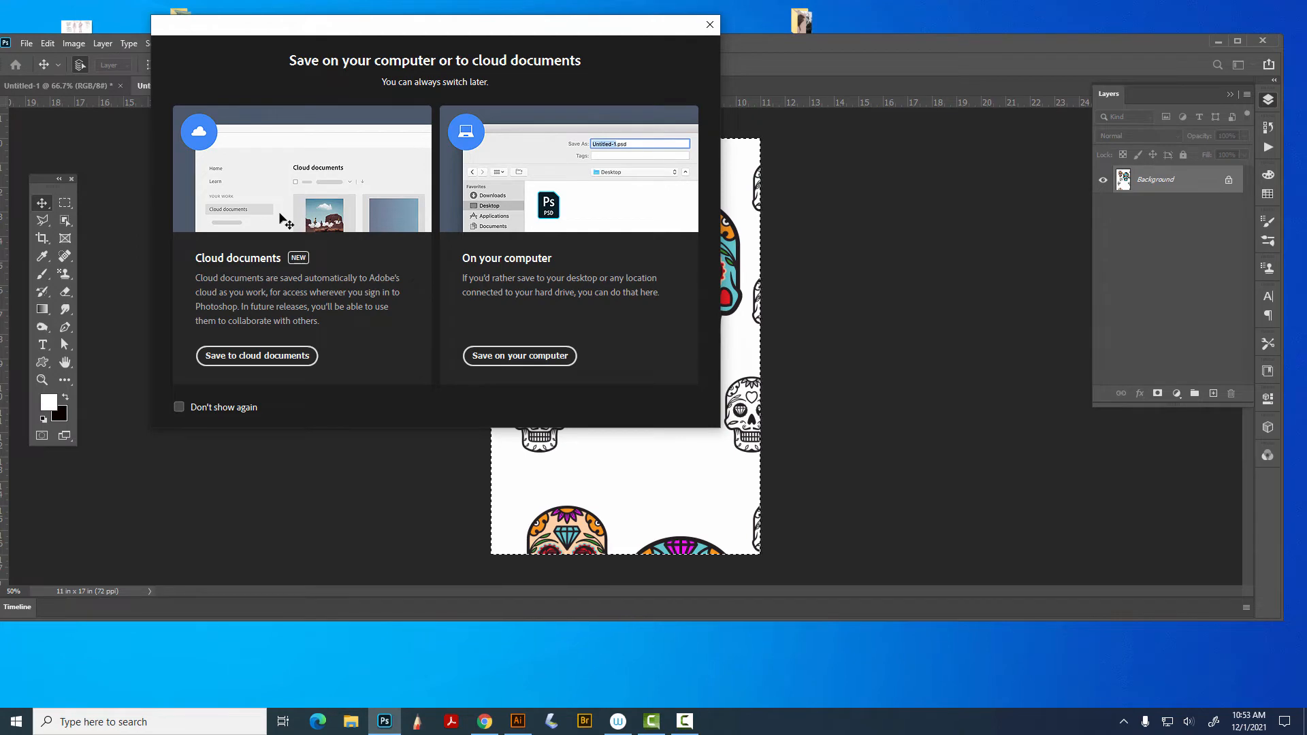
left_click(710, 25)
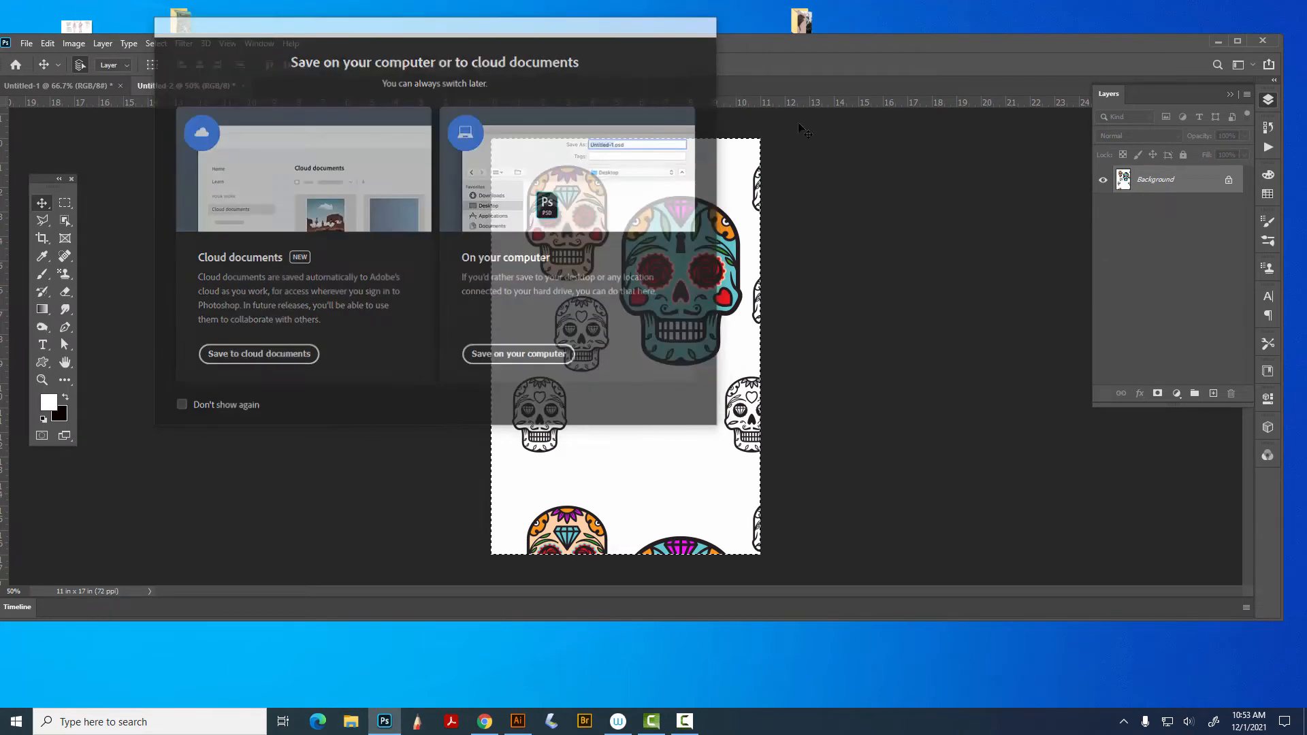
- In the Untitled-1 document, outline the large turquoise skull with the Polygonal Lasso, then cut and paste it onto its own layer
left_click(77, 83)
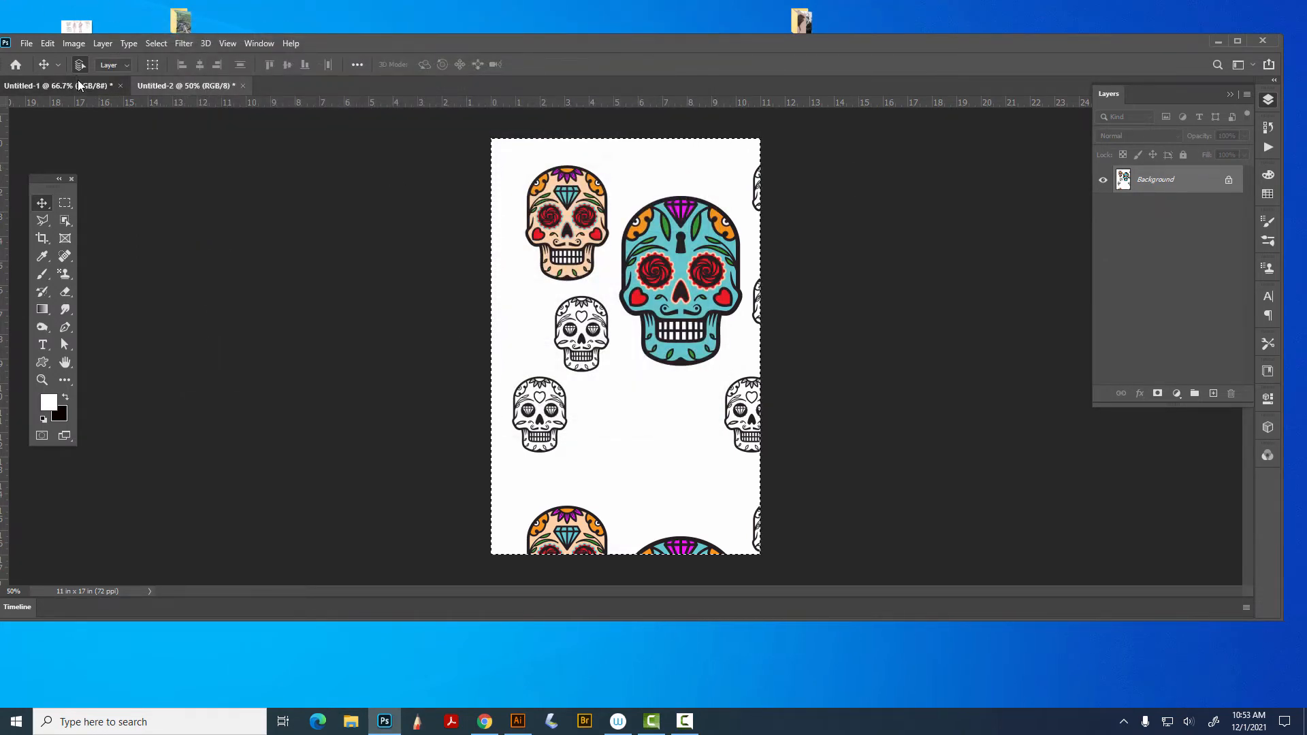
left_click(645, 272)
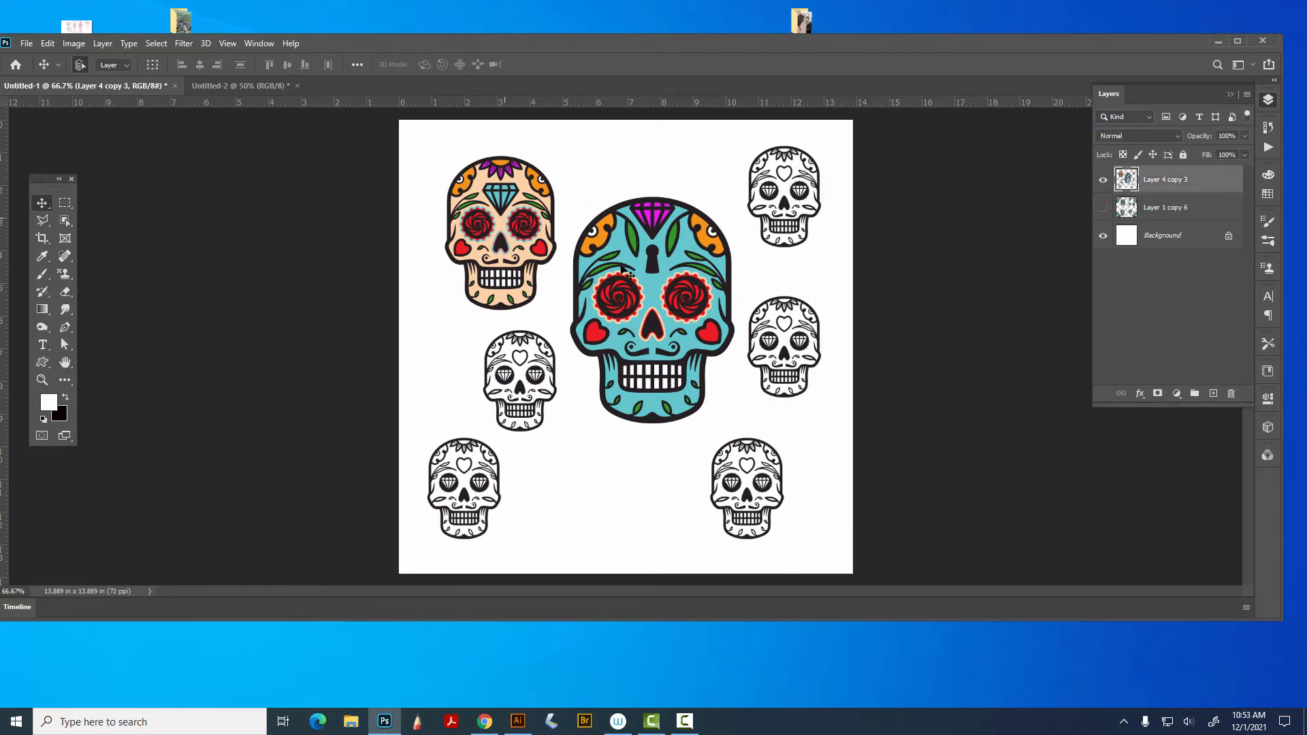
left_click(42, 220)
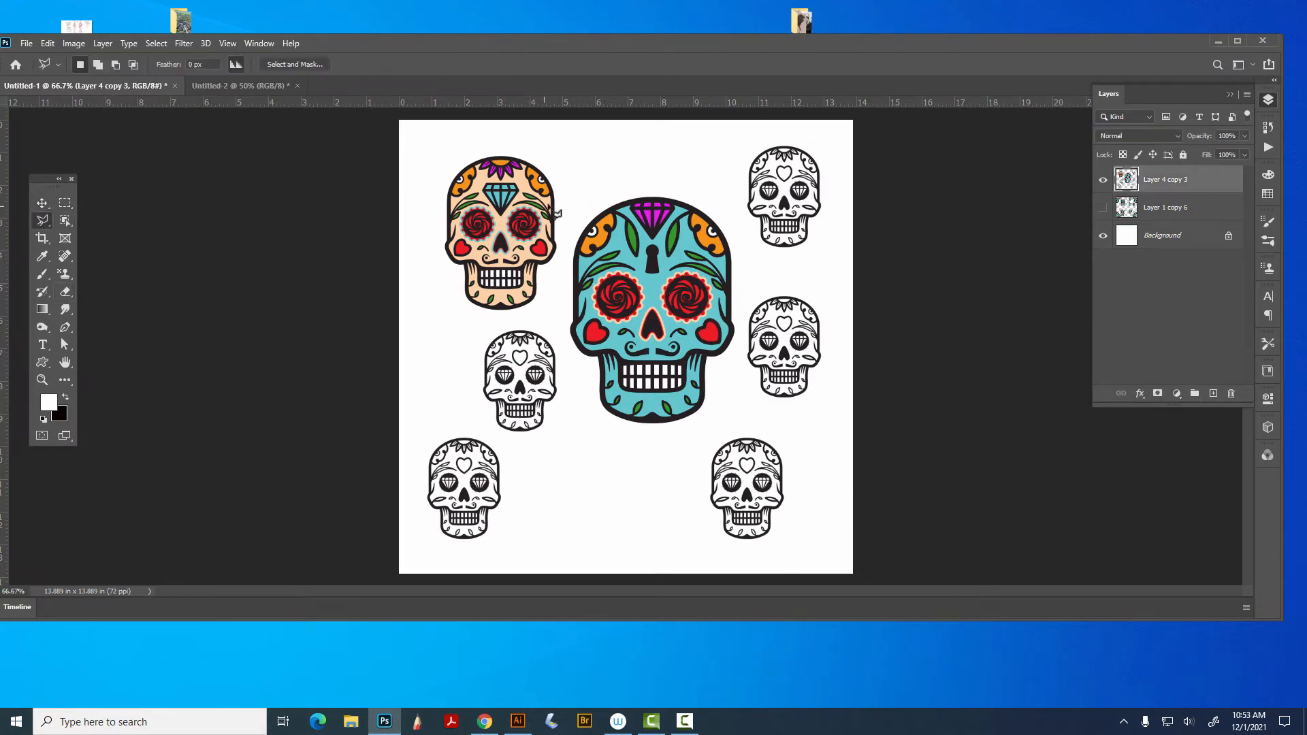
left_click(630, 155)
left_click(569, 235)
left_click(550, 306)
left_click(581, 417)
left_click(648, 450)
left_click(713, 426)
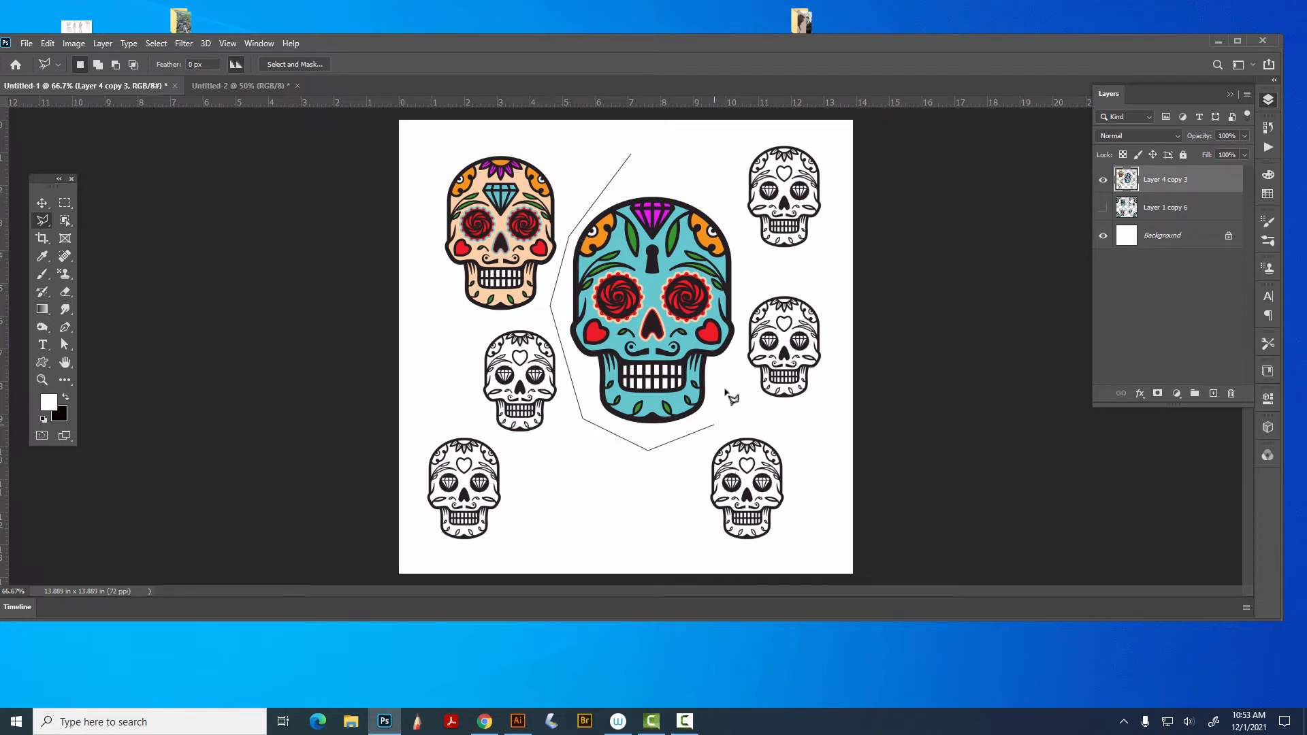
left_click(763, 248)
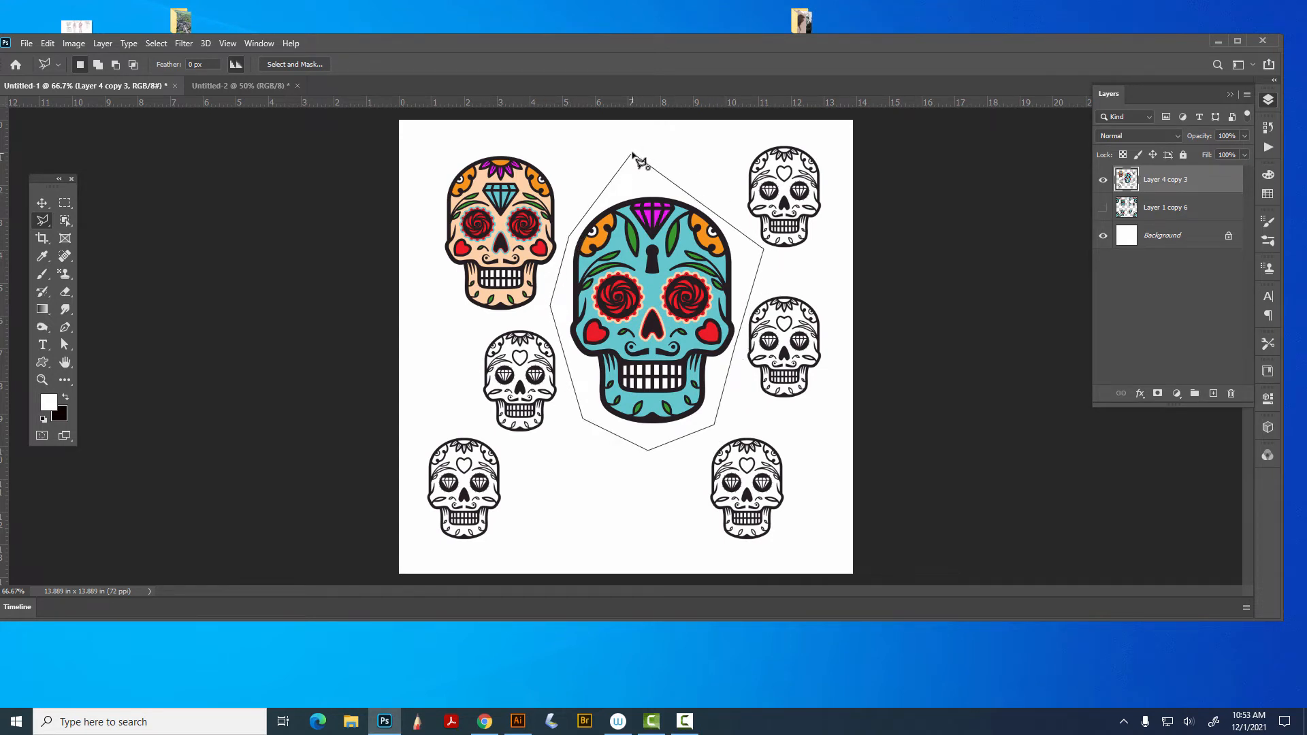
left_click(630, 156)
key("ctrl+x")
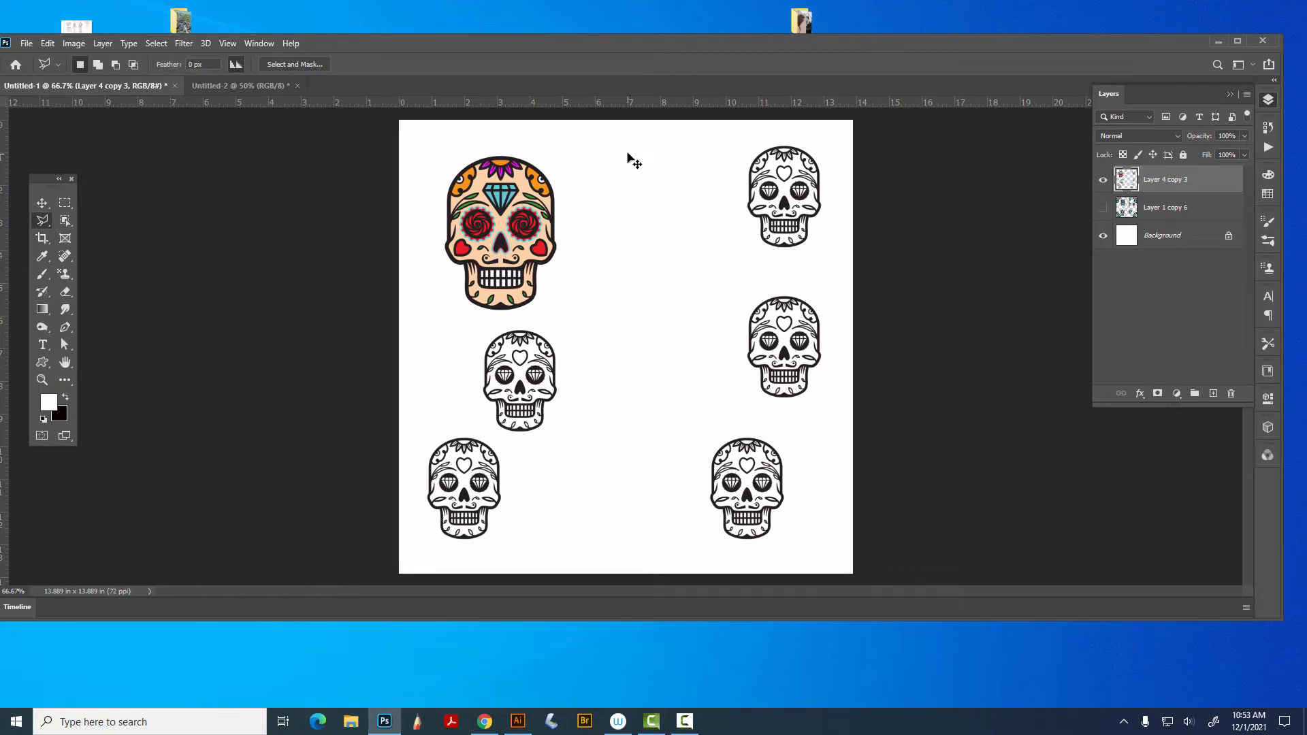
key("ctrl+v")
- Hide Layer 4 copy 3 and make the turquoise skull's Layer 1 active with the Move tool
left_click(42, 203)
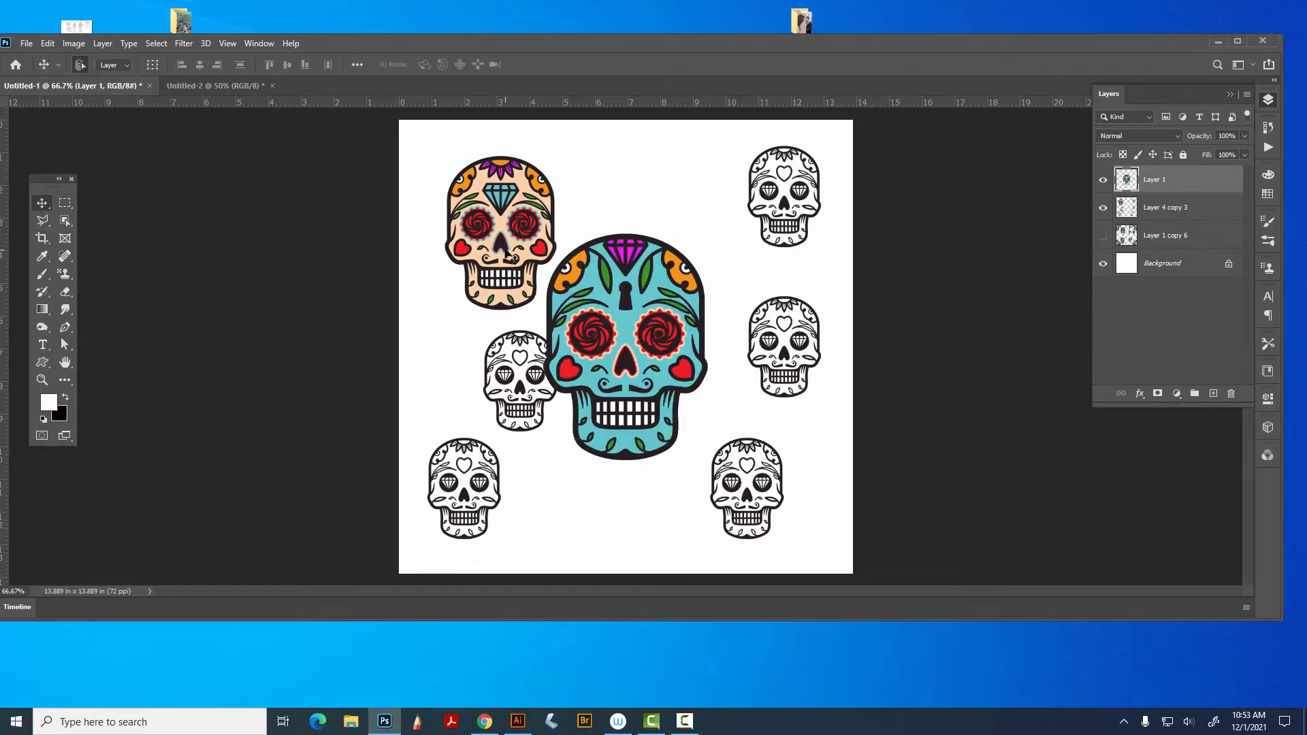
left_click(1150, 211)
left_click(1102, 207)
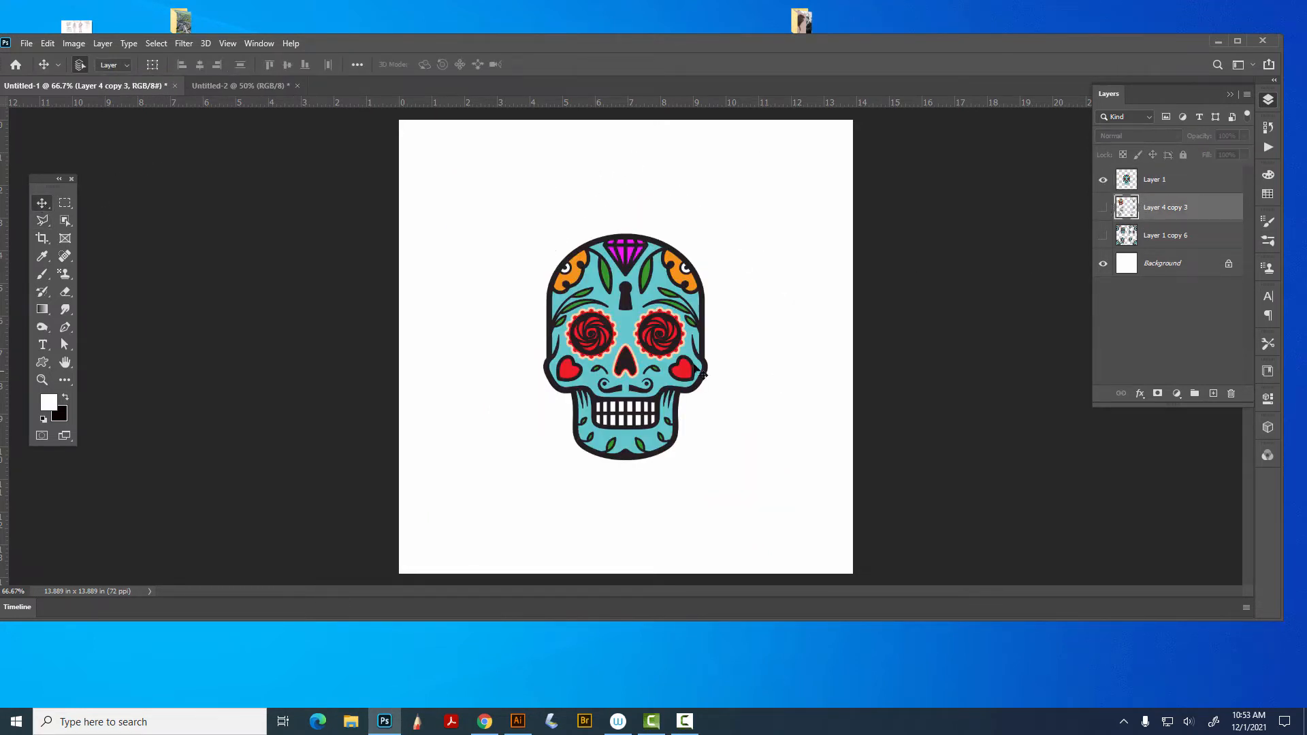
left_click(1171, 180)
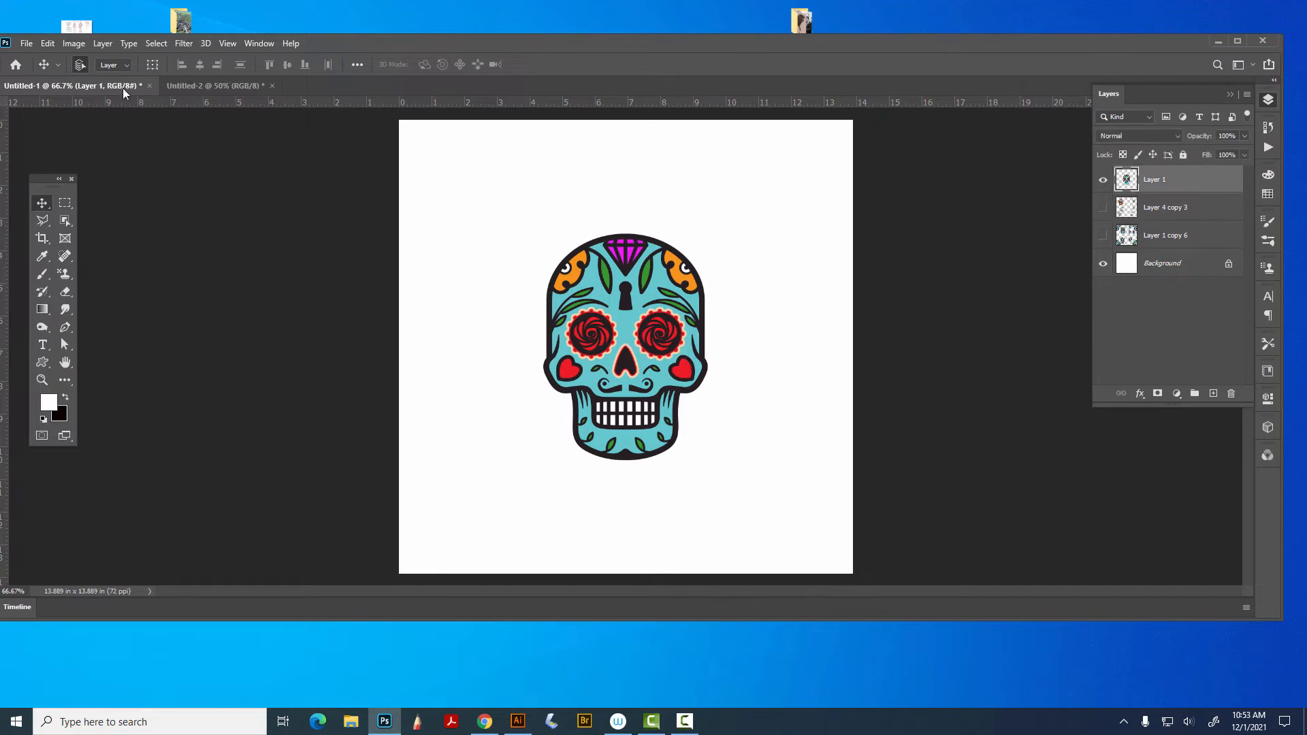
- Try the Offset filter on the turquoise skull layer with +500 pixels right, +500 pixels down and Wrap Around
left_click(185, 42)
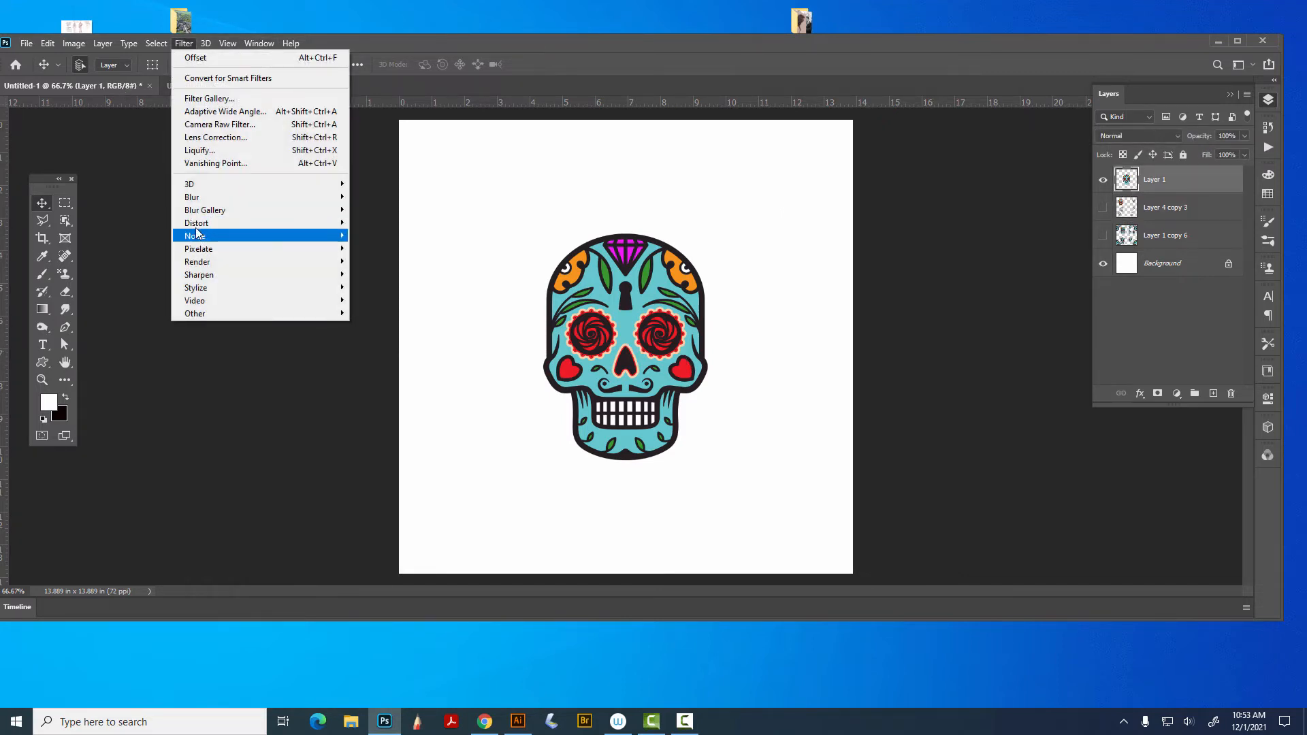
mouse_move(205, 251)
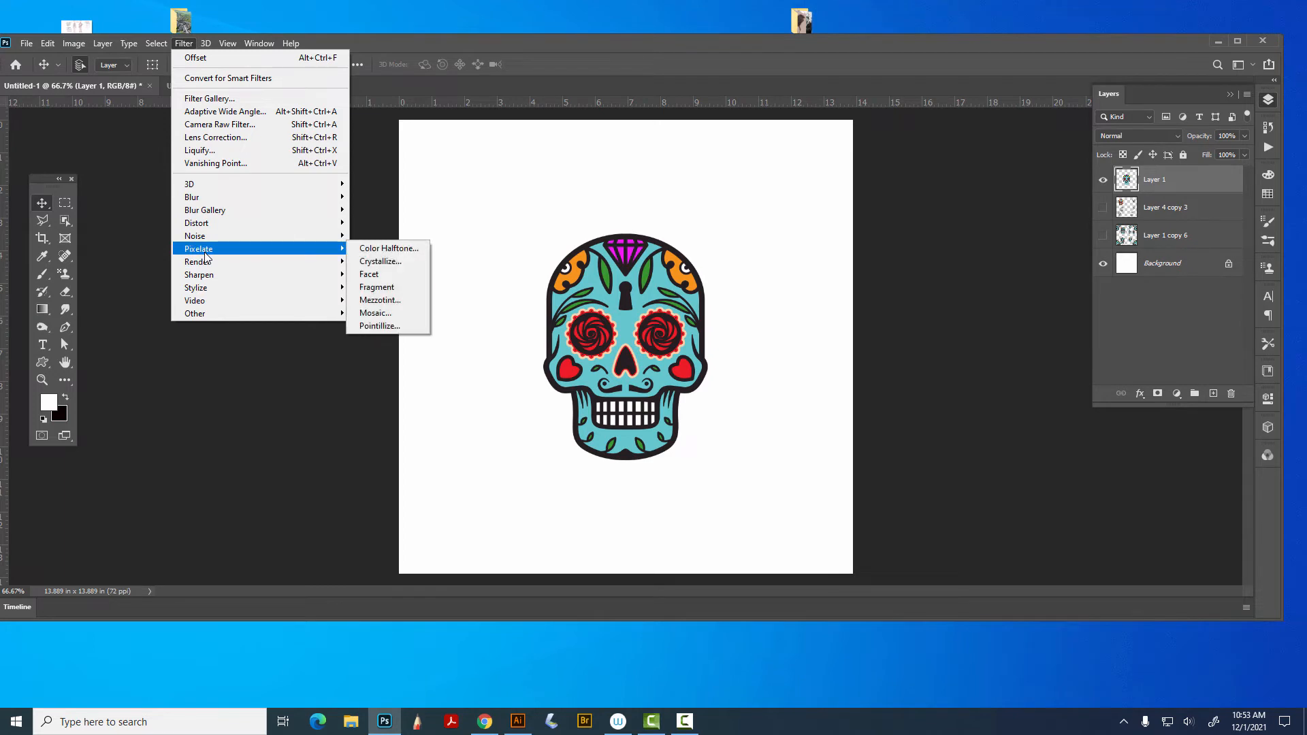
mouse_move(205, 315)
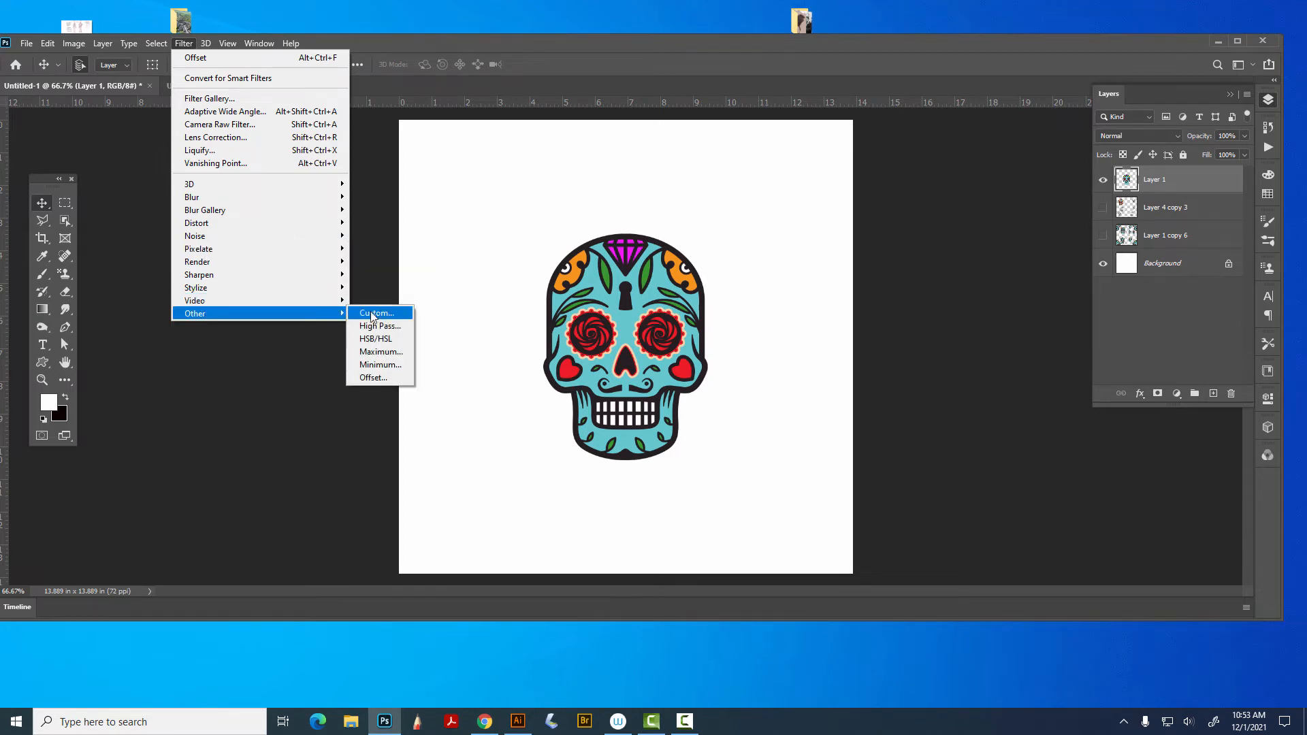
left_click(373, 376)
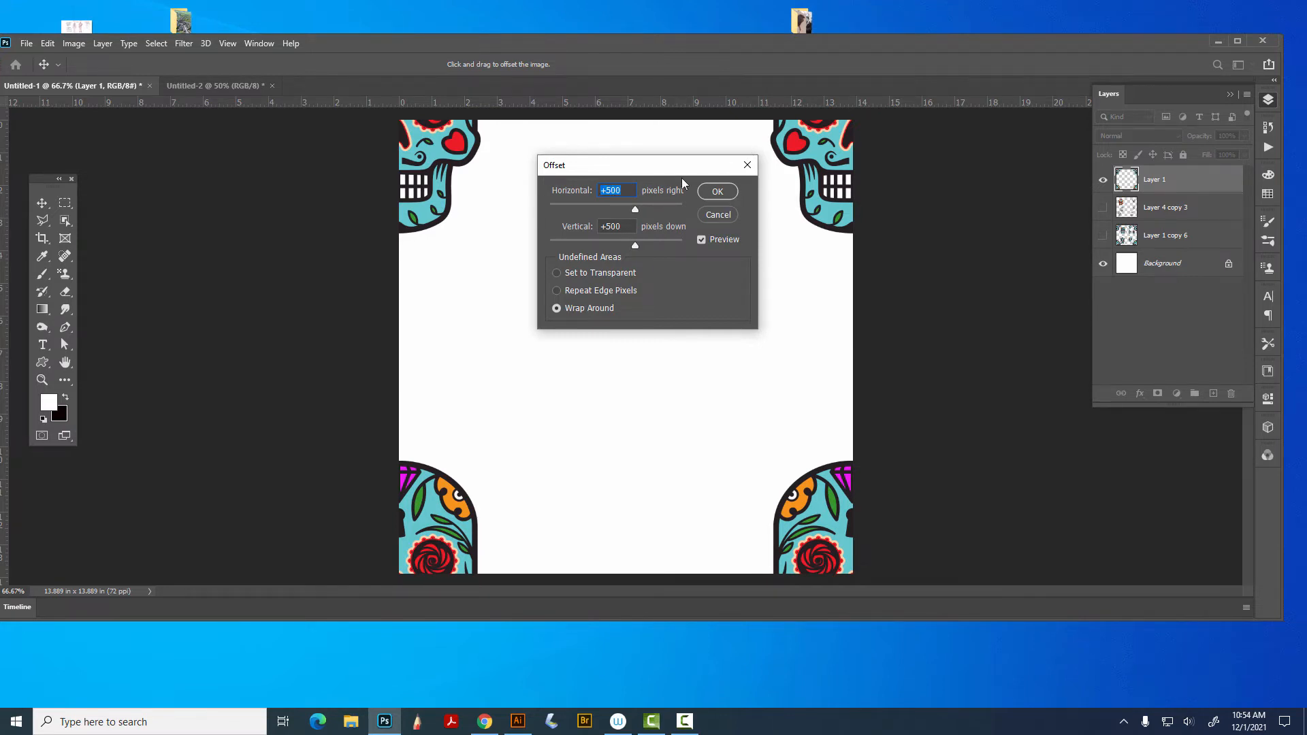
left_click_drag(678, 175, 660, 228)
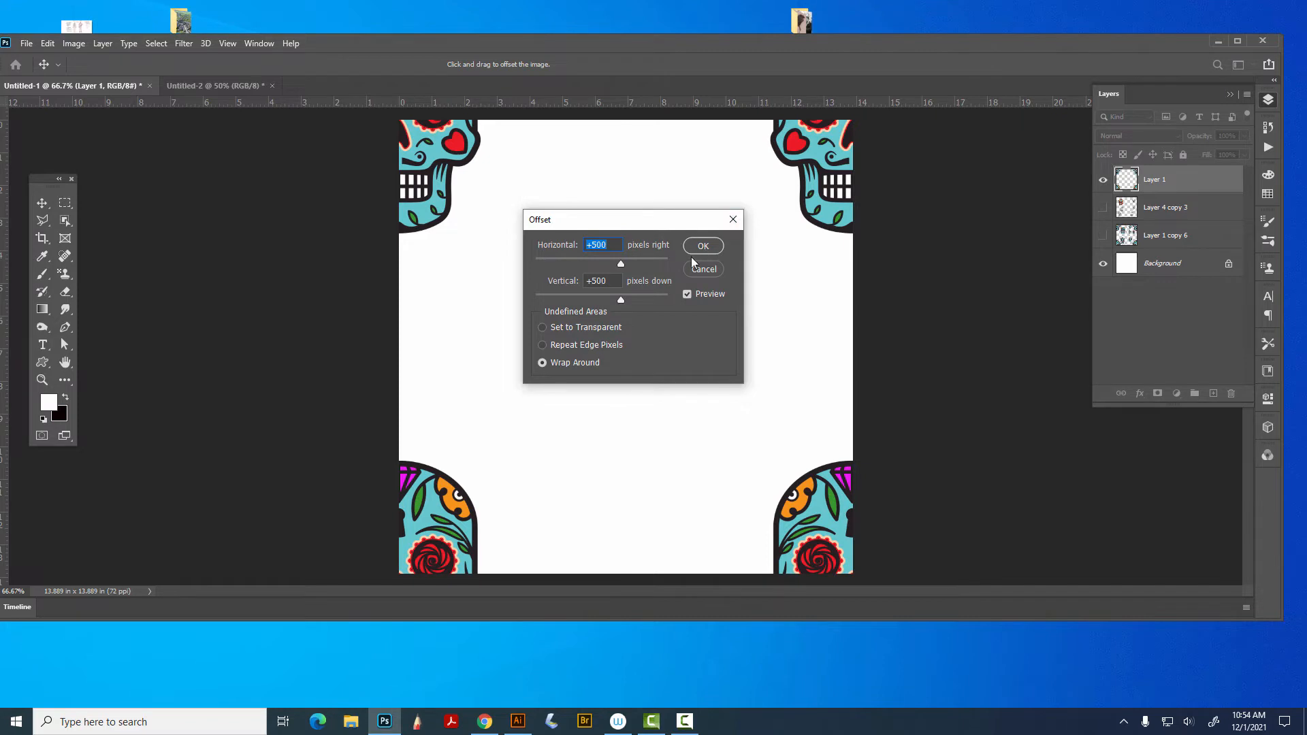
left_click(543, 363)
left_click_drag(616, 259, 587, 255)
left_click(703, 245)
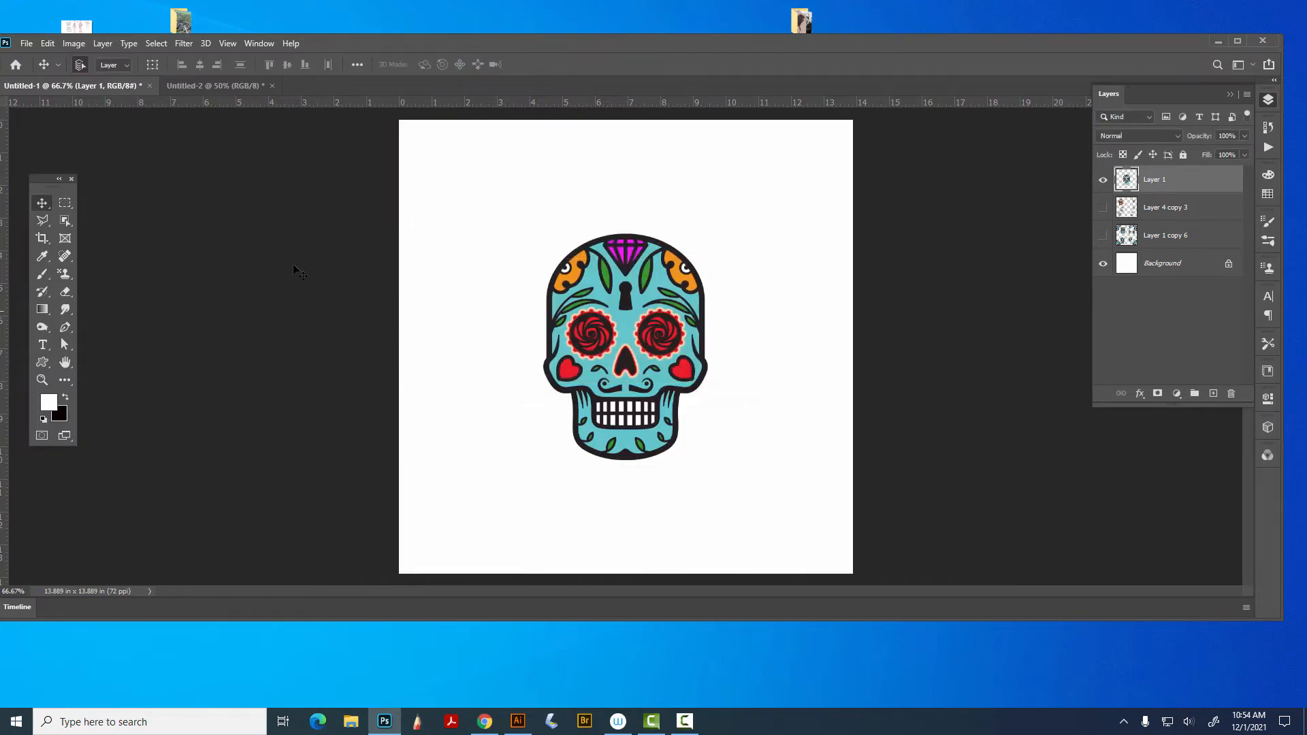
- Bring Photoshop back to the front and close the IMG_3125.JPG photo, leaving the Untitled-1 skull document open
left_click(193, 83)
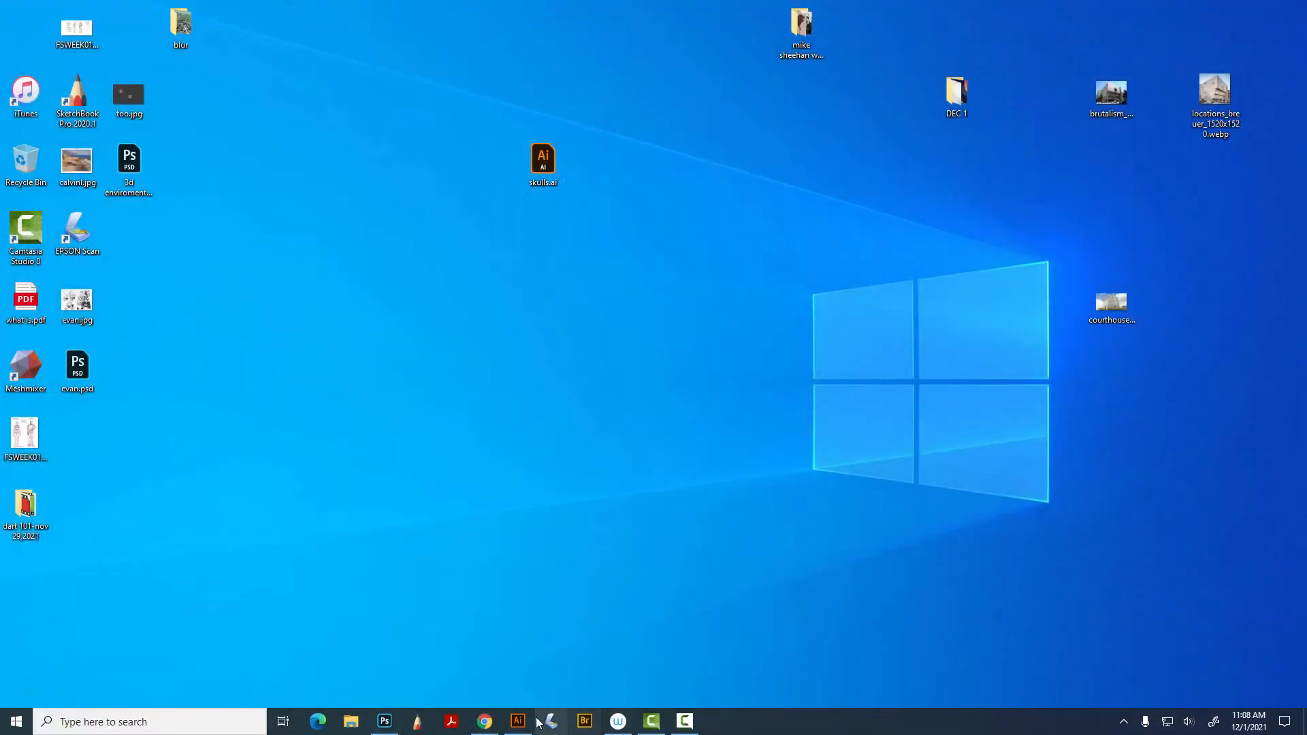
left_click(385, 722)
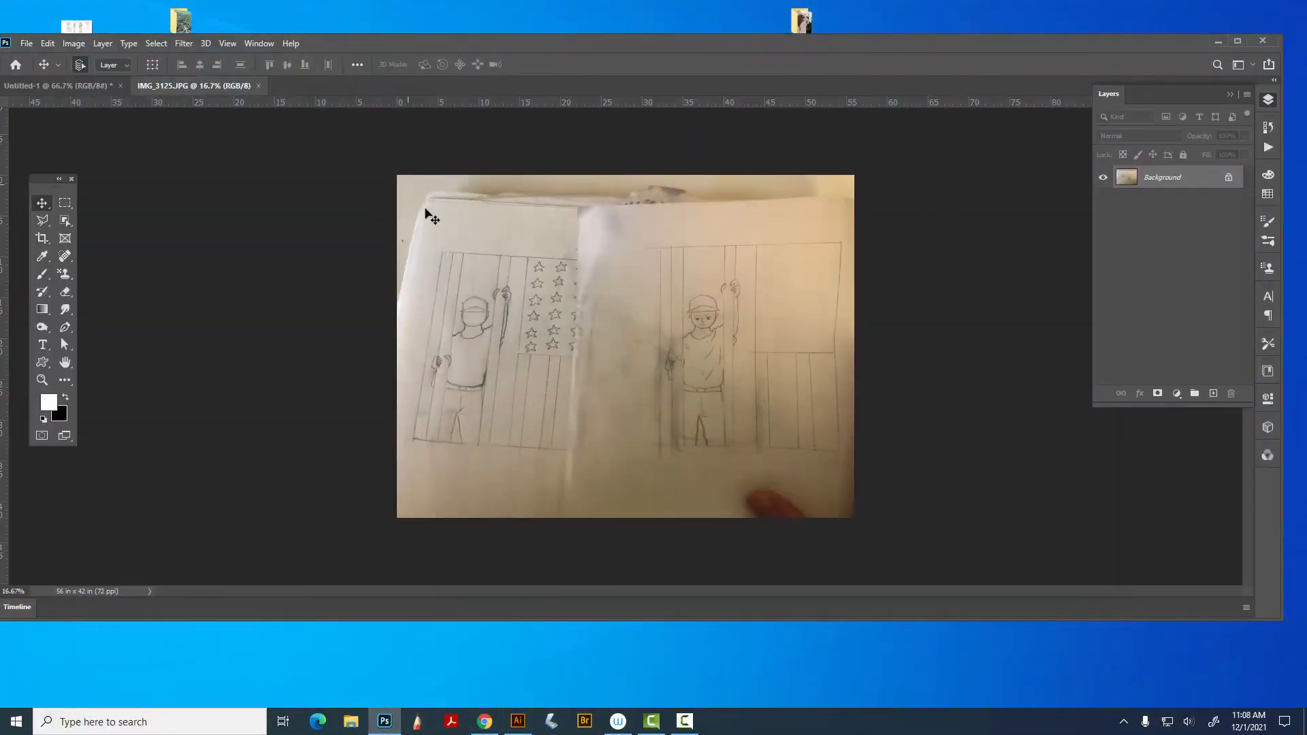
left_click(258, 85)
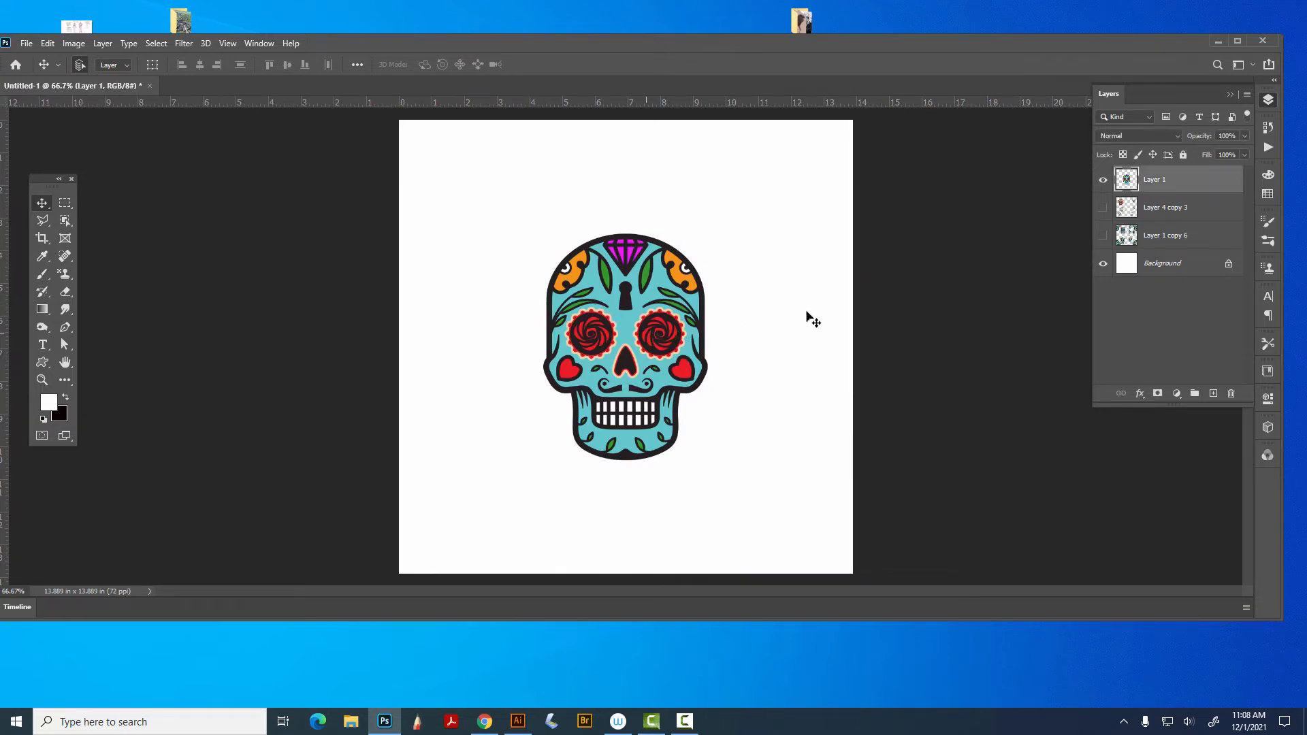
- Delete the hidden layers Layer 4 copy 3 and Layer 1 copy 6
left_click(1178, 219)
left_click(1188, 237, "shift")
left_click_drag(1188, 238, 1231, 393)
- Duplicate the turquoise skull twice, spread the three skulls over the canvas, and scale the lower-left copy to about half size
left_click_drag(596, 317, 568, 363)
key("ctrl+r")
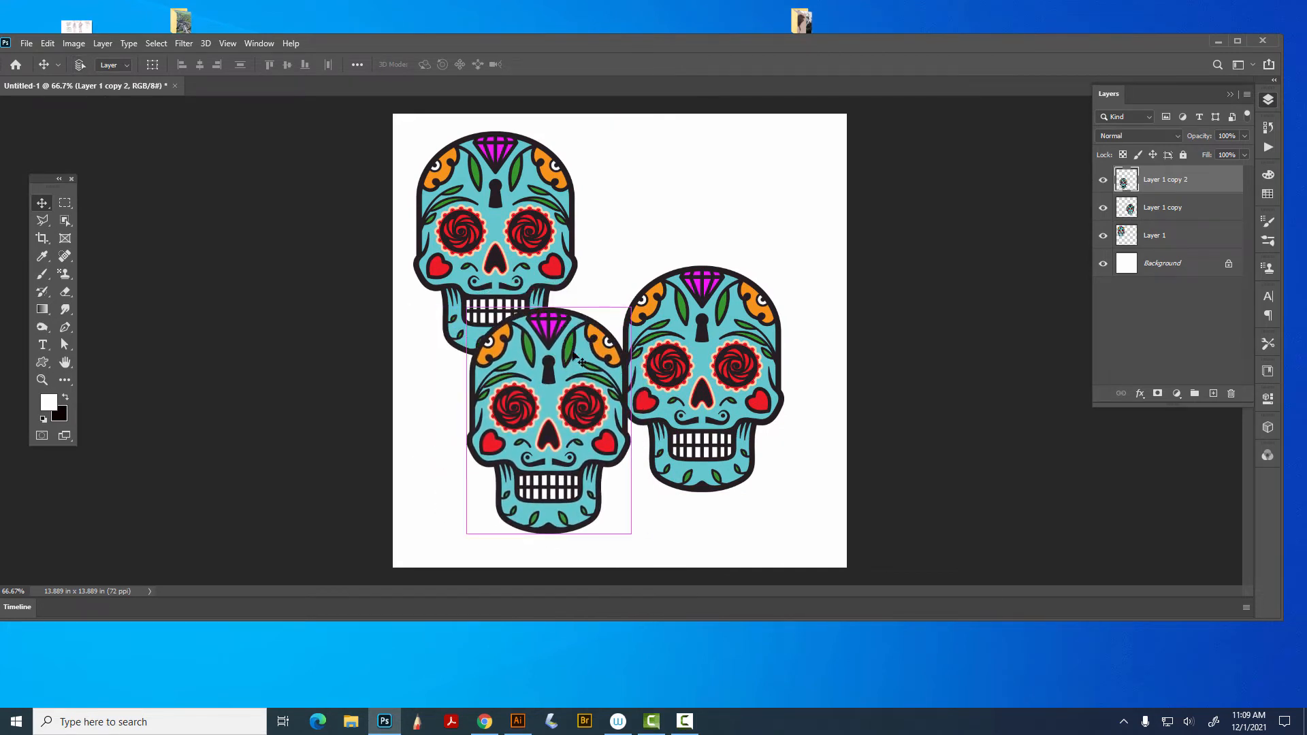
key("ctrl+t")
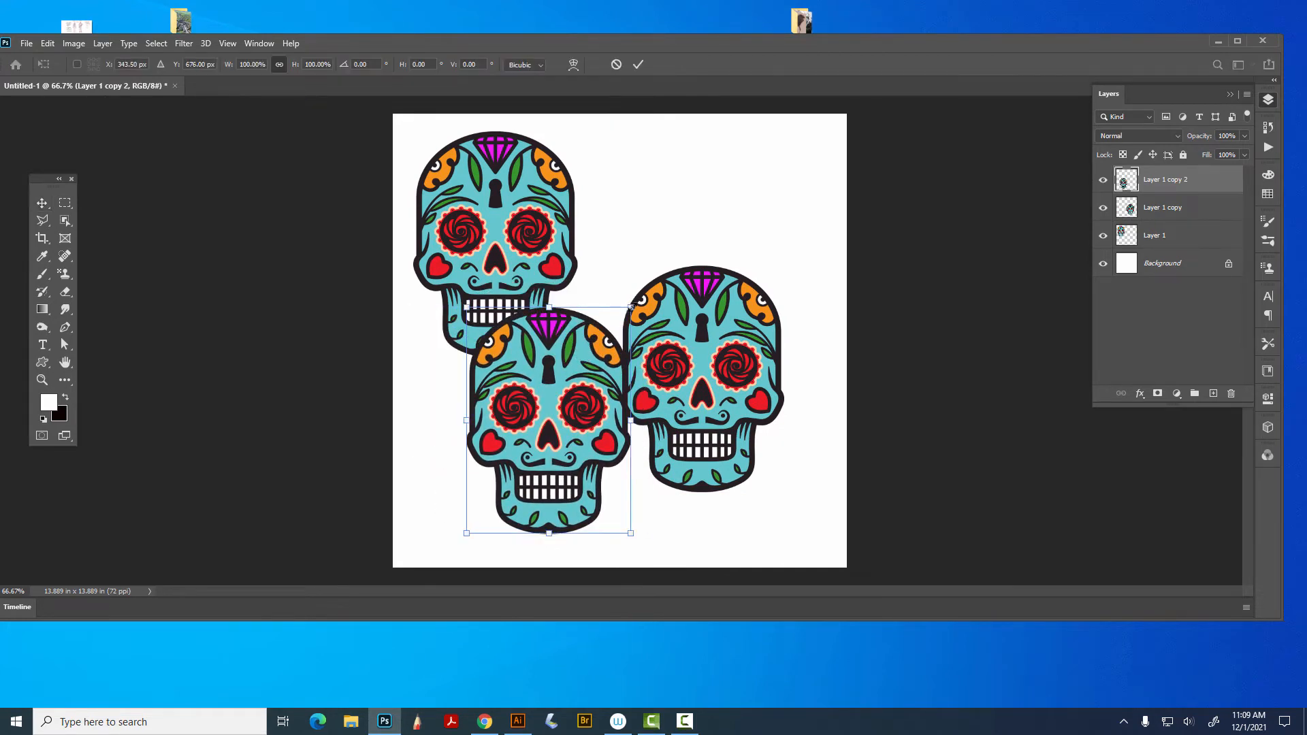
left_click_drag(631, 308, 553, 413)
key("Return")
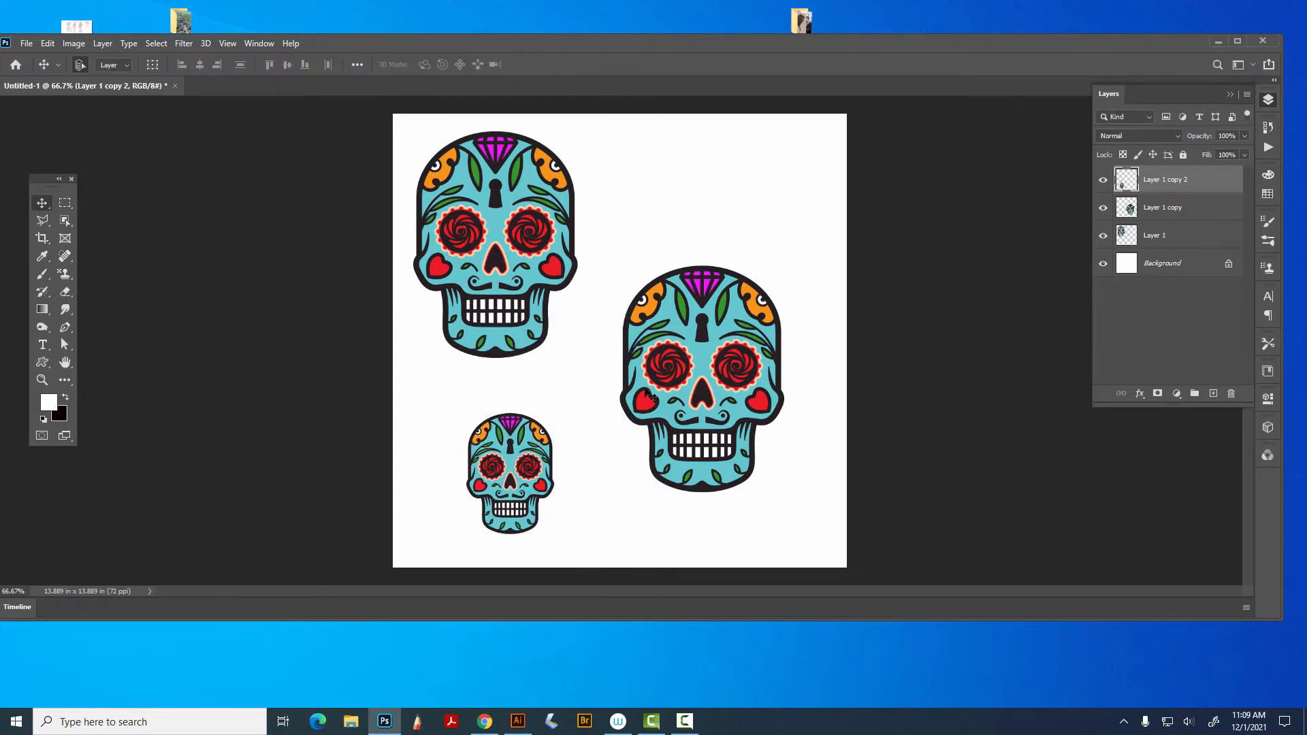
- Duplicate the right-hand skull into the canvas's upper-right corner and scale the copy to about two thirds of its size
left_click_drag(689, 376, 726, 244)
key("ctrl+t")
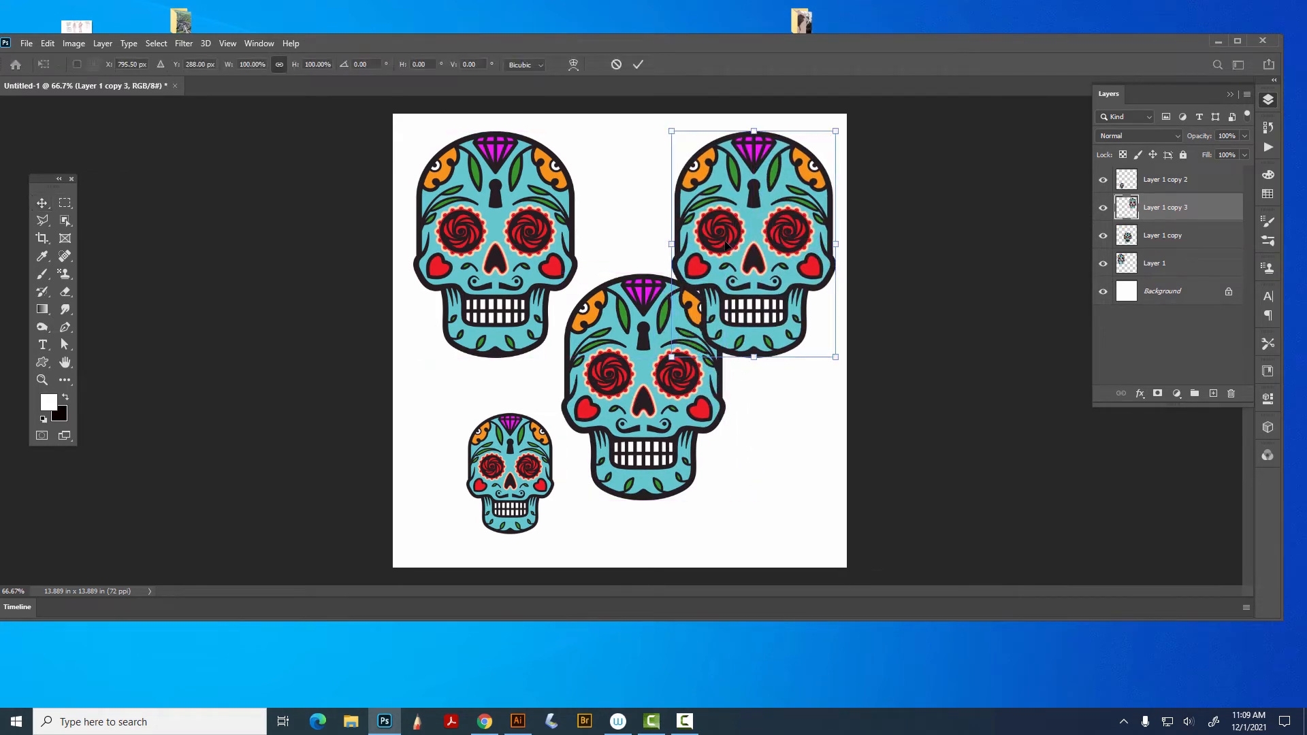
left_click_drag(836, 355, 795, 283)
left_click_drag(727, 223, 749, 209)
key("Return")
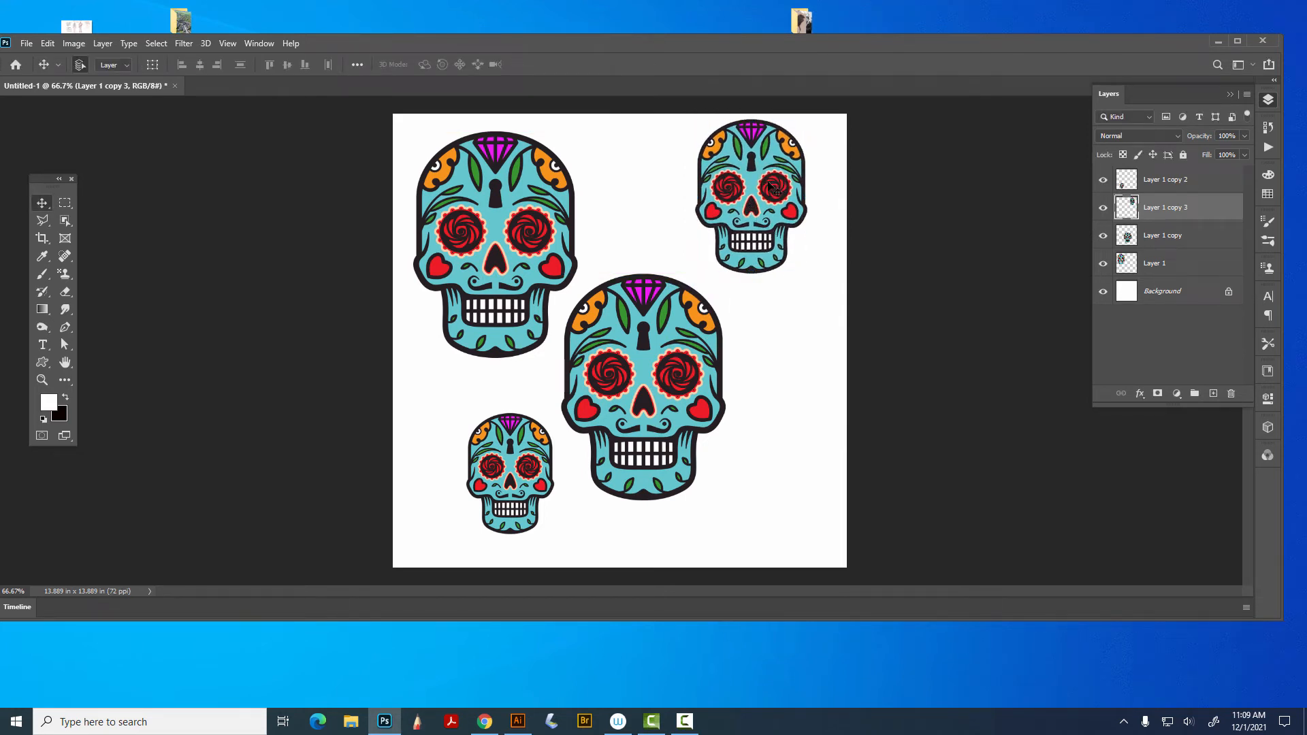
- Try to select all four skulls on the canvas and move them together
left_click(662, 385, "shift")
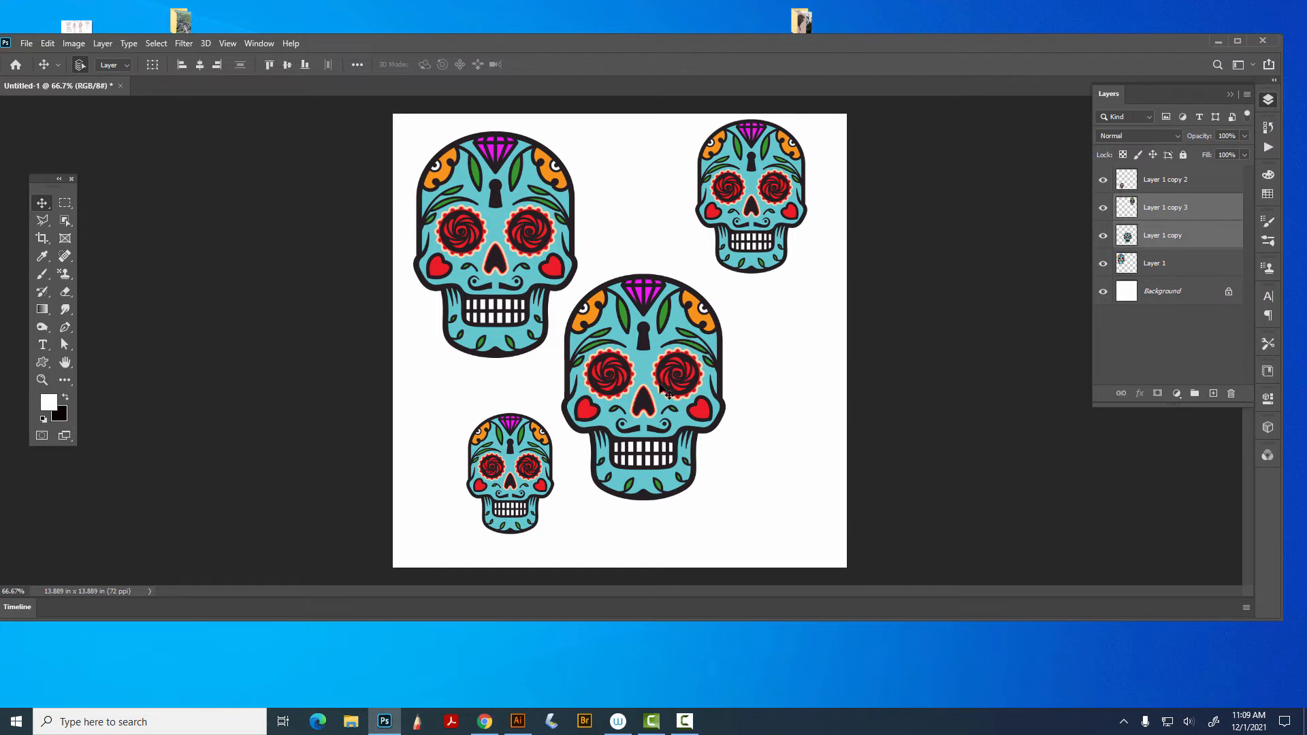
left_click(518, 251, "shift")
left_click(576, 409, "shift")
left_click(521, 444, "shift")
left_click(667, 393, "shift")
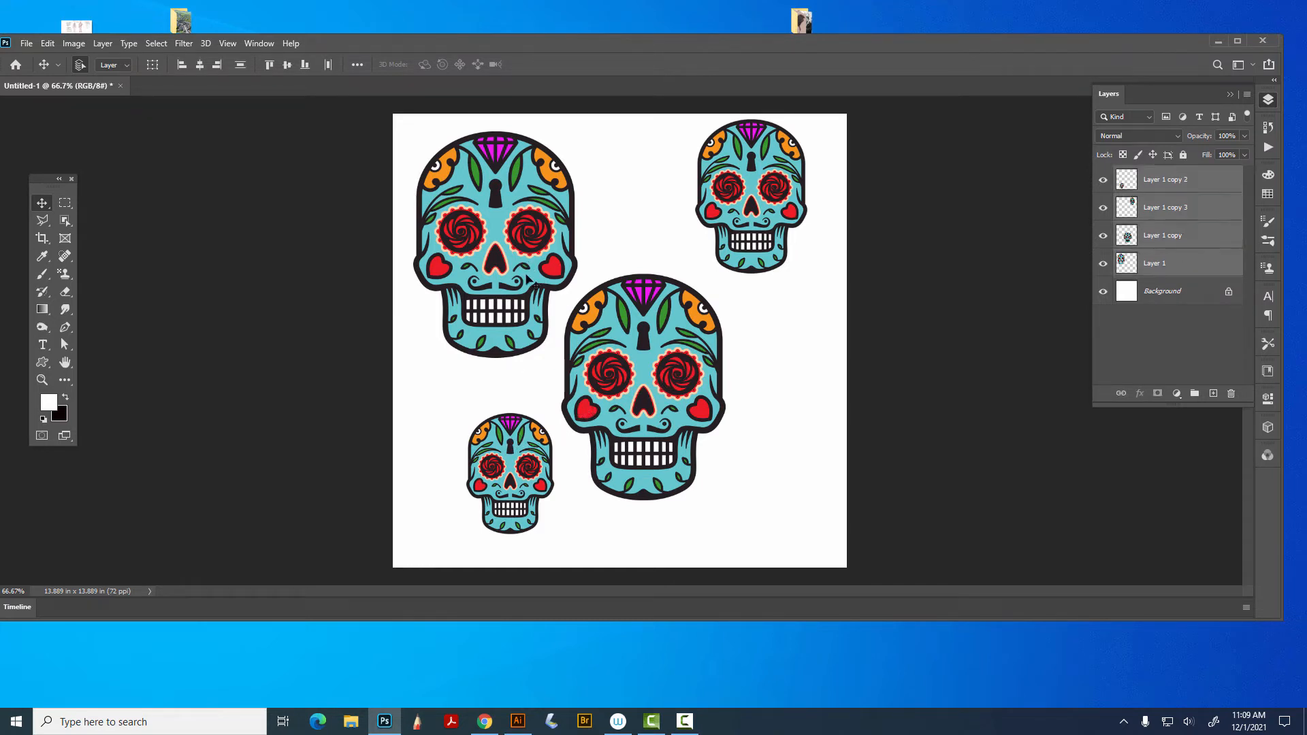
left_click(500, 234, "shift")
mouse_move(785, 196)
left_mouse_down()
mouse_move(769, 191)
mouse_move(785, 191)
left_mouse_up()
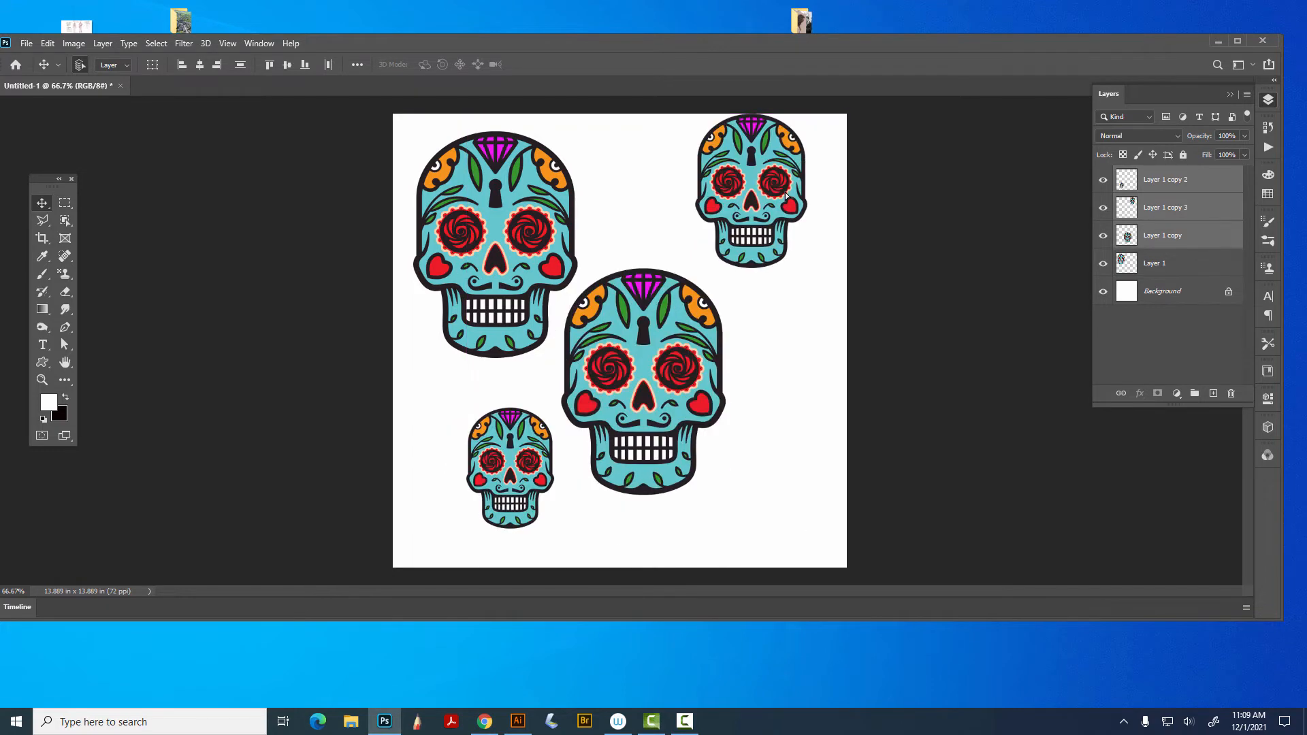
key("ctrl+z")
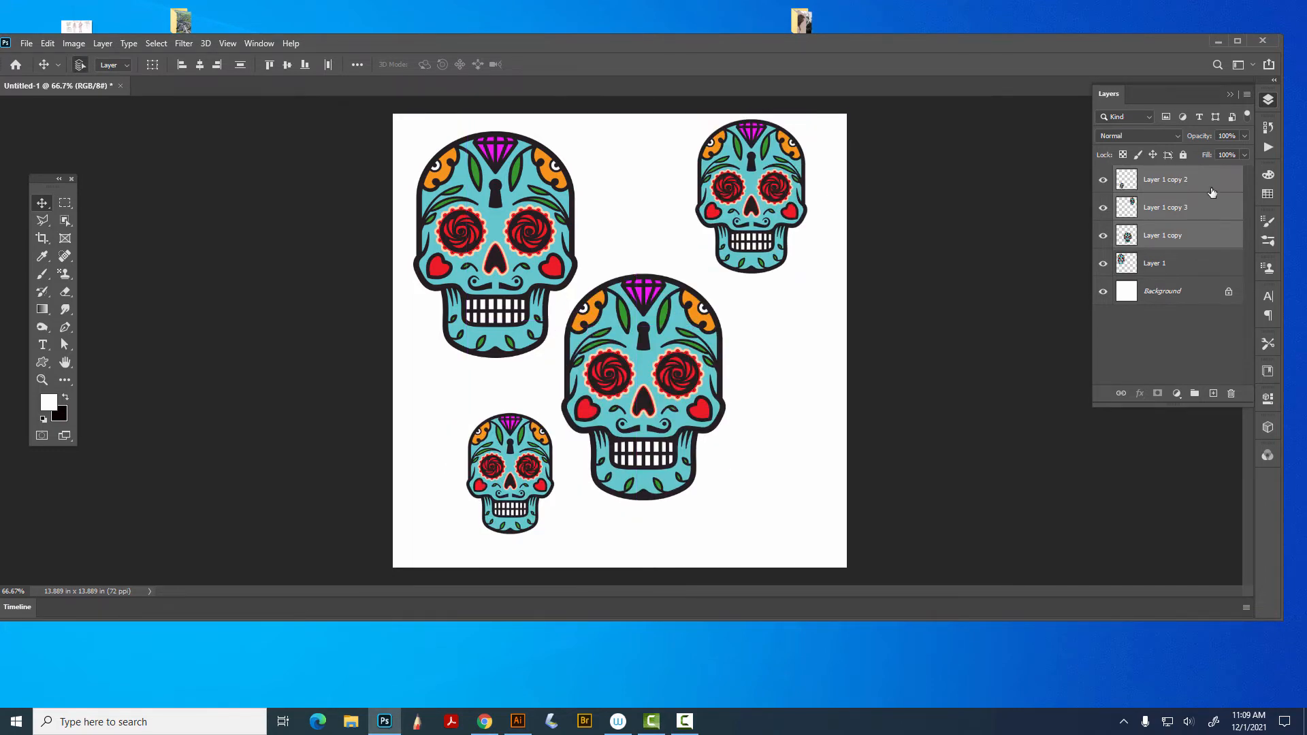
- Select the four skull layers from Layer 1 copy 2 to Layer 1, link them, and clear the layer selection
left_click(1194, 266, "shift")
left_click(1193, 266)
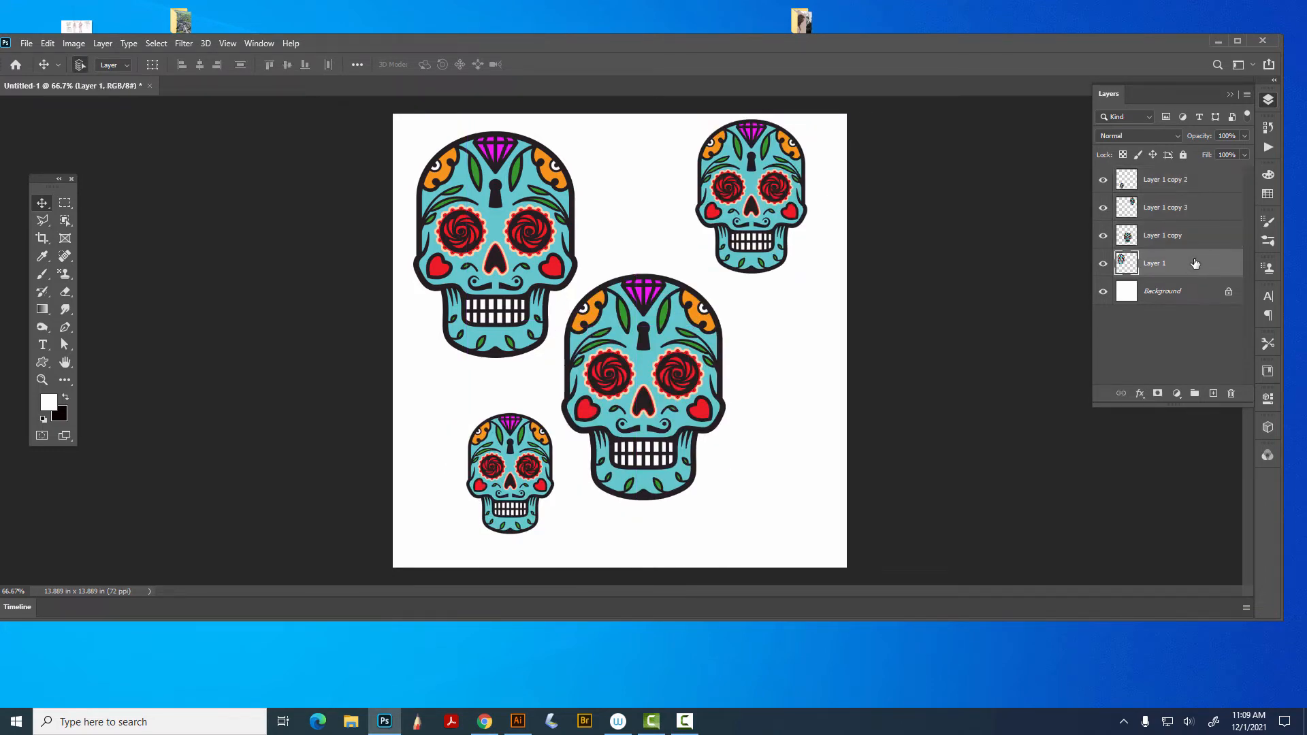
left_click(1195, 182)
left_click(1195, 268, "shift")
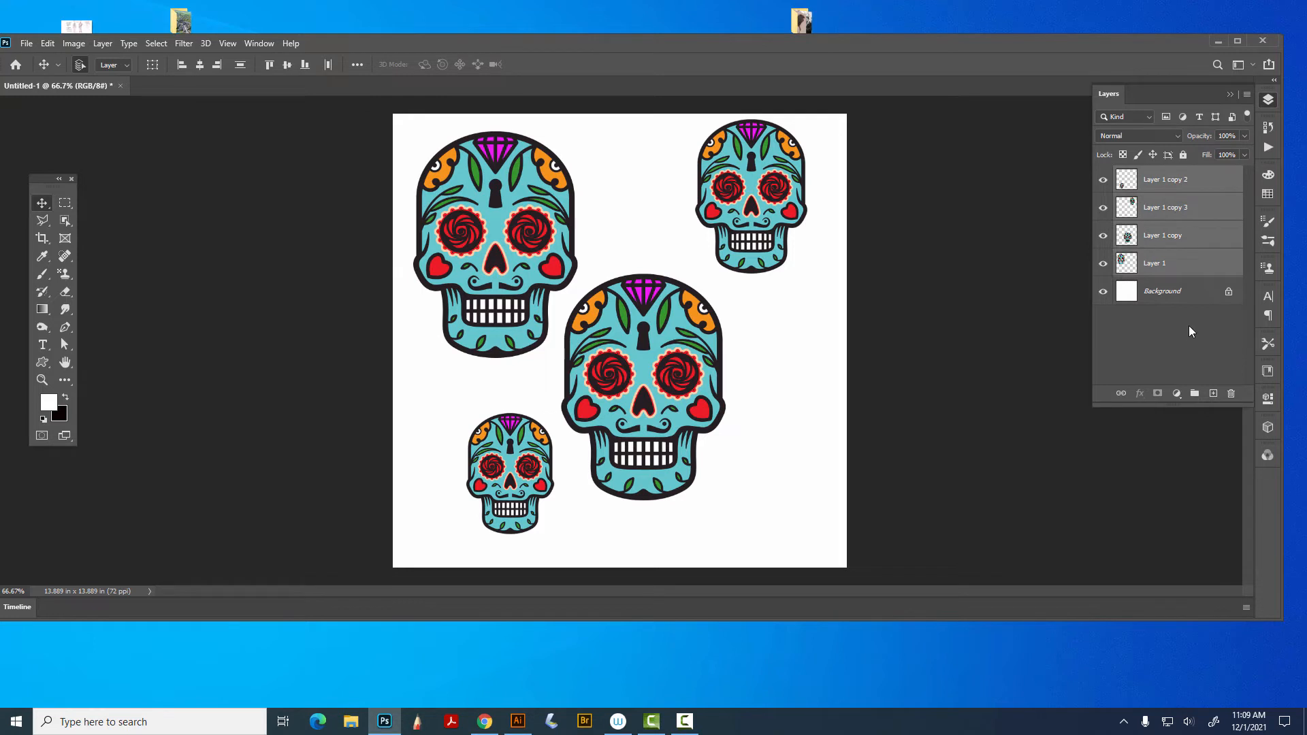
left_click(1123, 392)
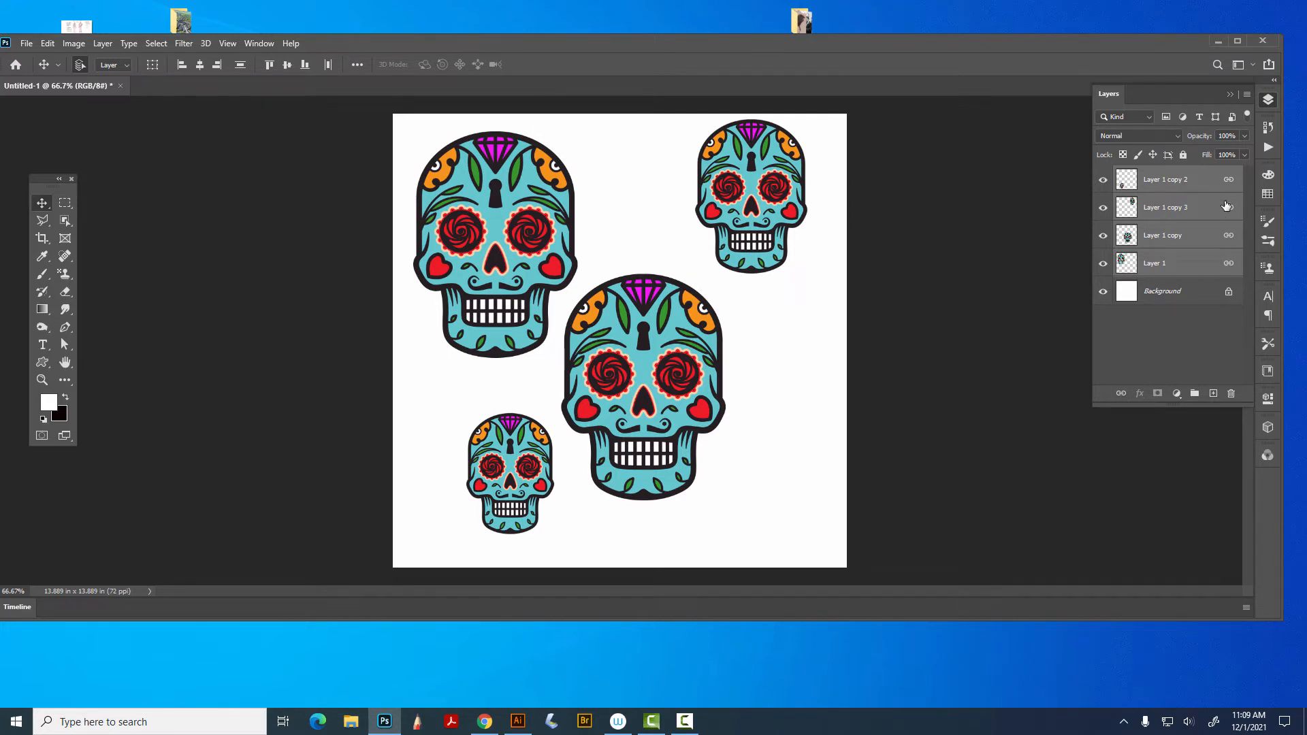
left_click(997, 228)
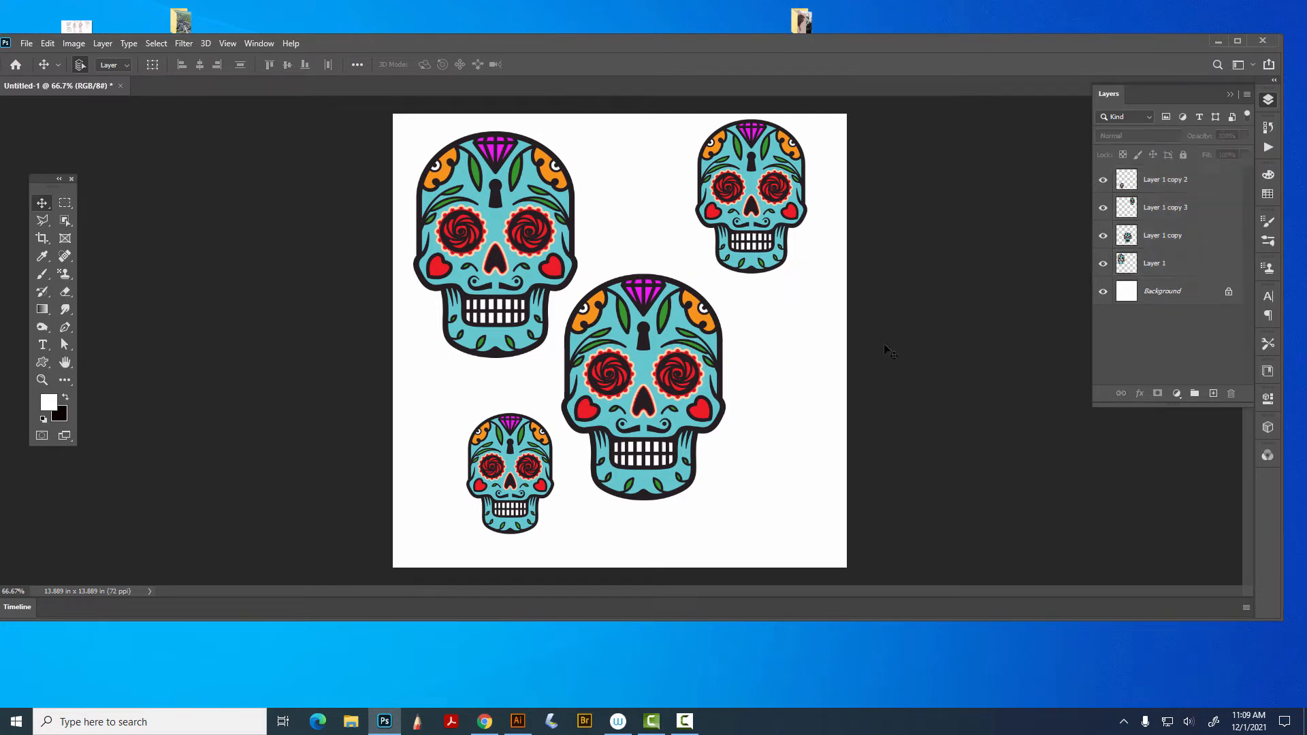
- Move the linked skulls slightly down together by the large upper-left skull
left_click_drag(340, 42, 344, 30)
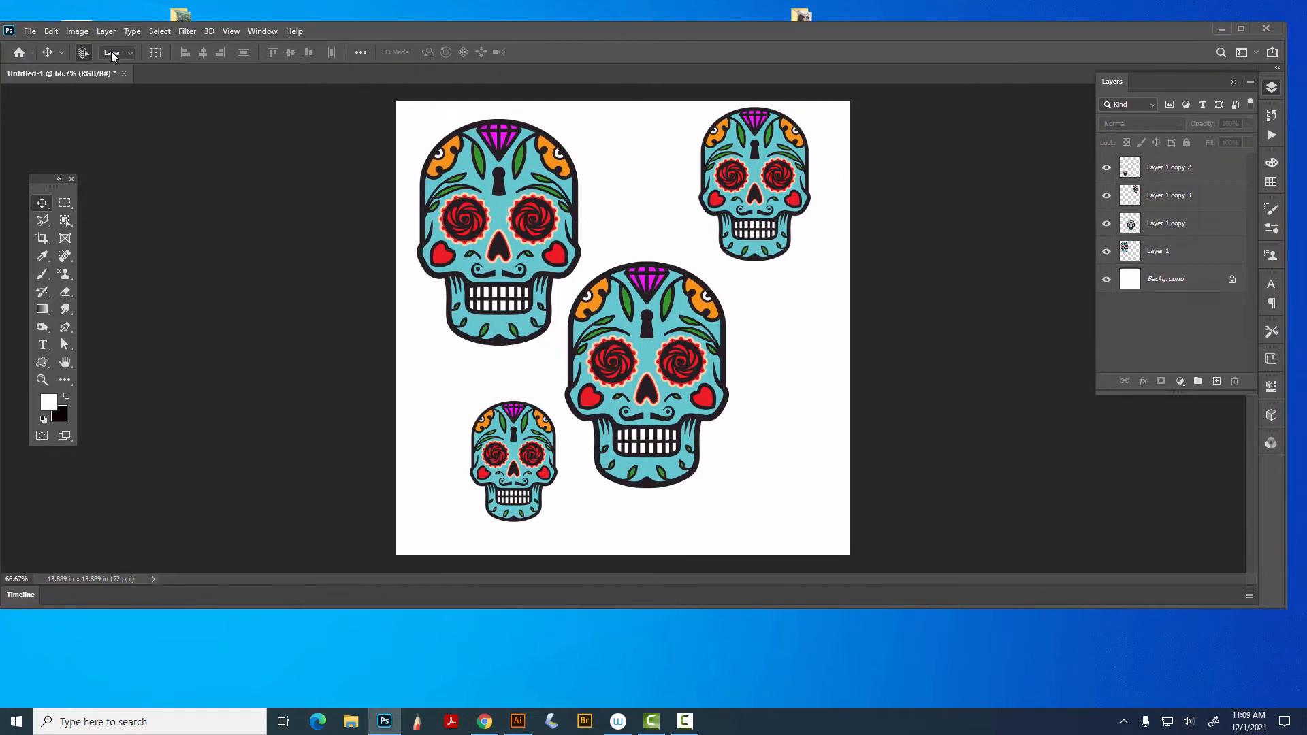
left_click(114, 56)
left_click(114, 56)
mouse_move(520, 185)
left_mouse_down()
mouse_move(500, 158)
mouse_move(503, 194)
mouse_move(535, 197)
mouse_move(522, 191)
left_mouse_up()
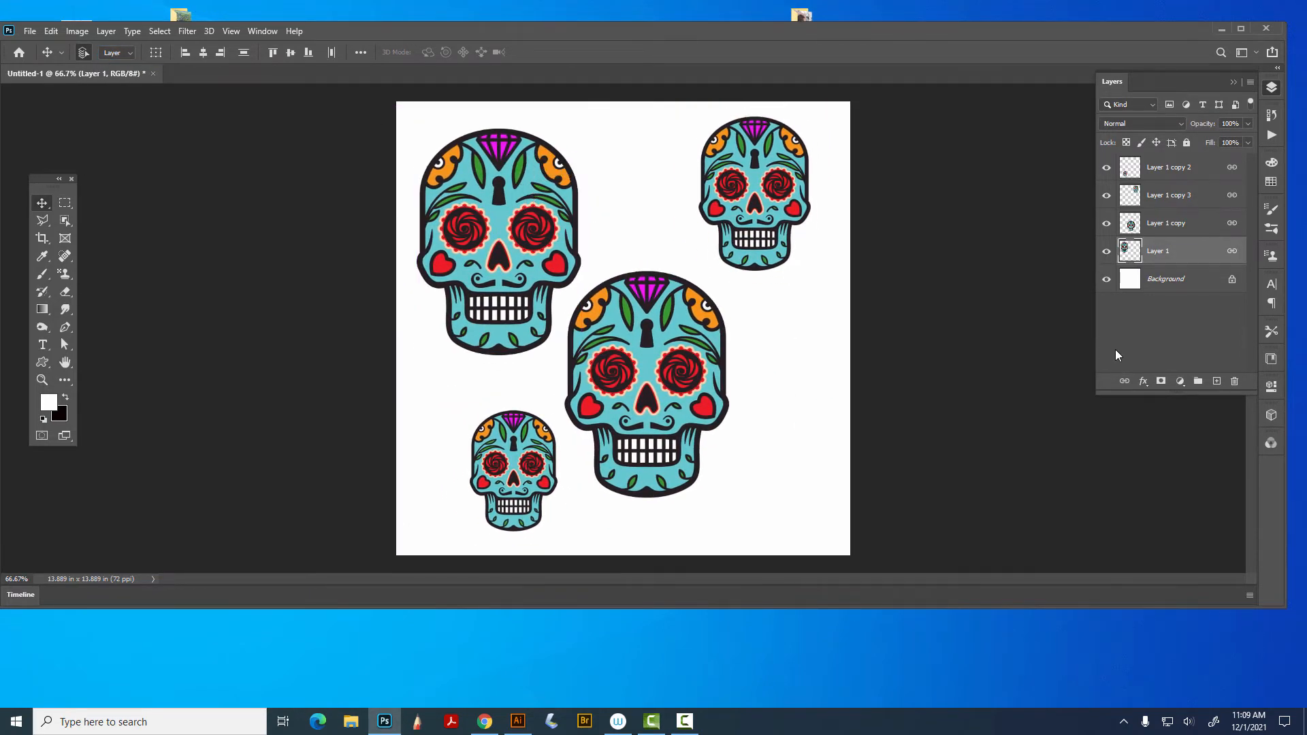
- Unlink Layer 1 copy 2 from the other skull layers and clear the layer selection
left_click(1236, 171)
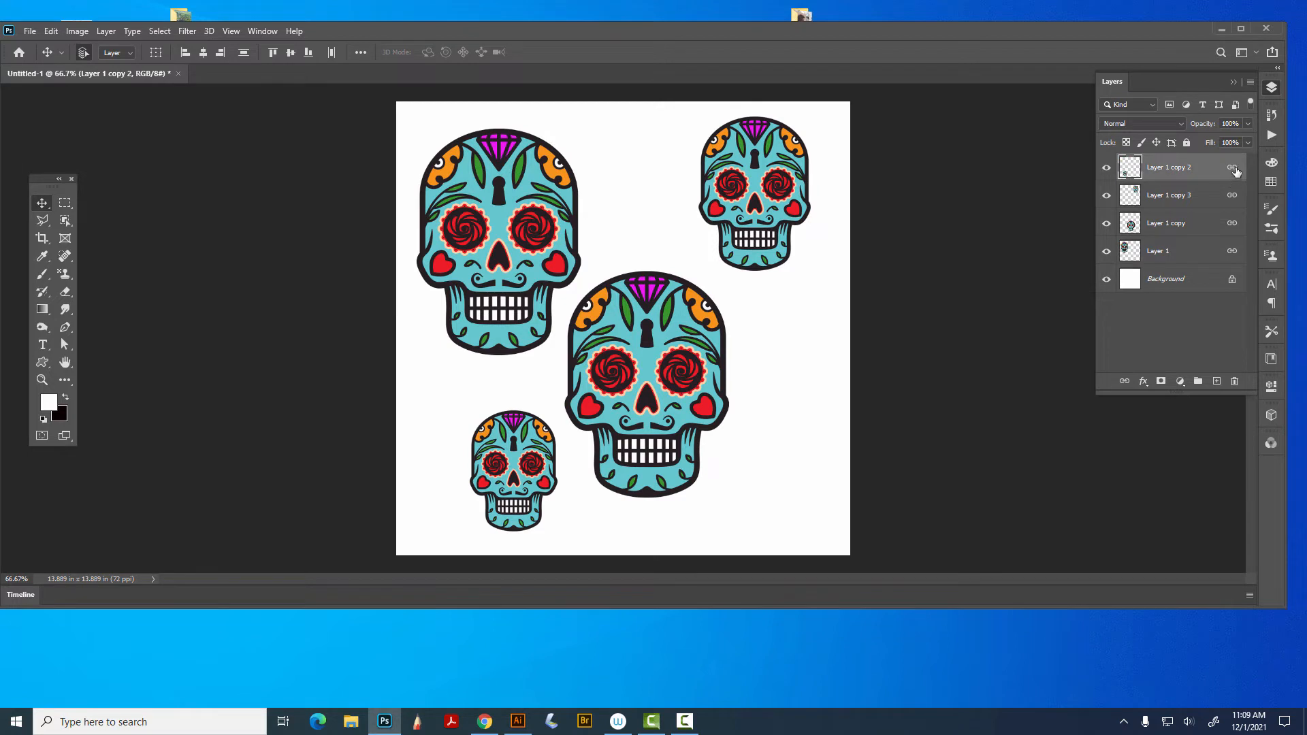
left_click(1124, 381)
left_click(819, 275)
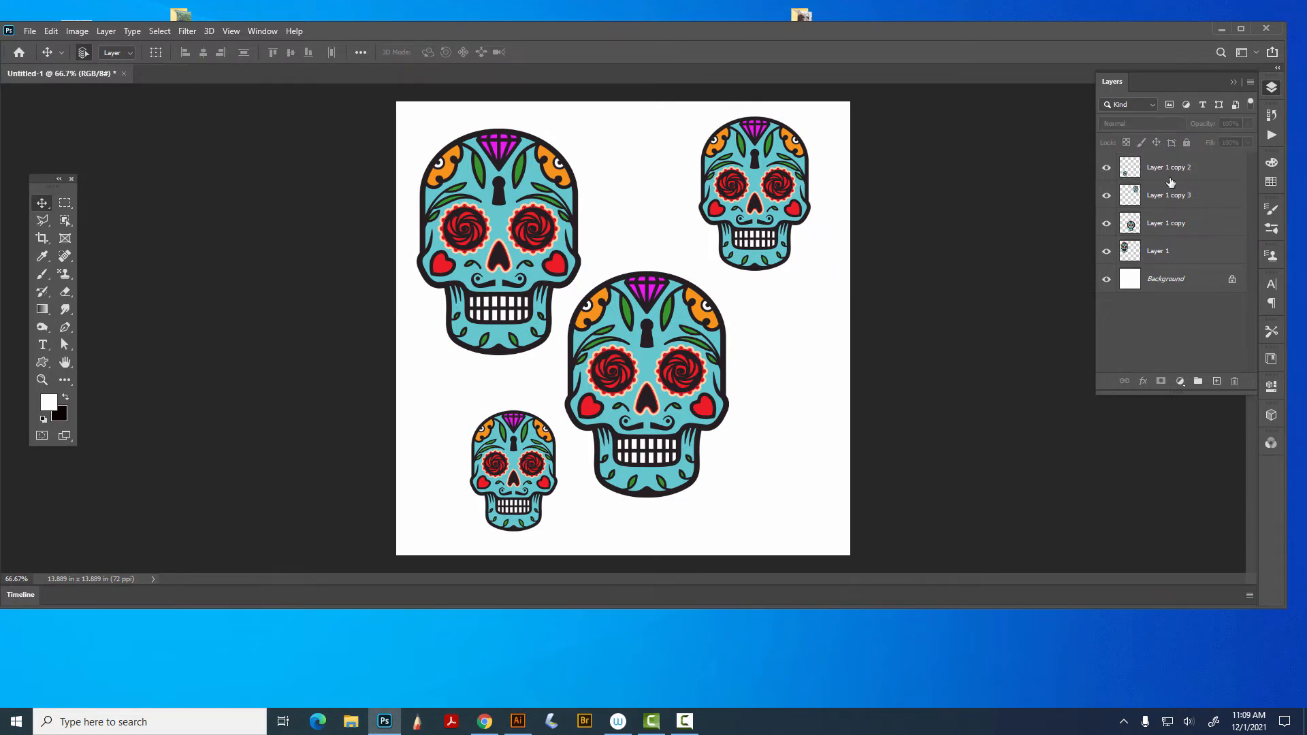
- Relink all four skull layers and move the linked skulls slightly left and down on the canvas
left_click(1215, 169)
left_click(1213, 252, "shift")
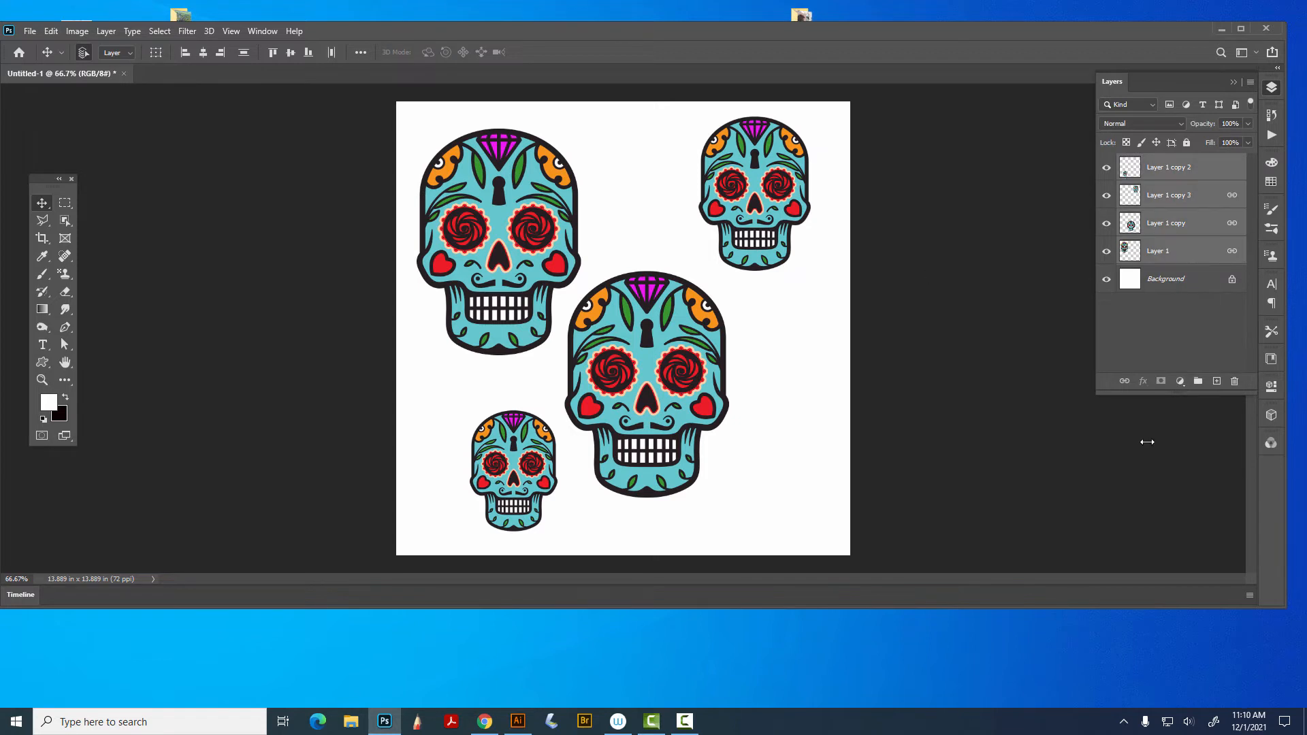
left_click(1123, 381)
left_click_drag(770, 180, 761, 187)
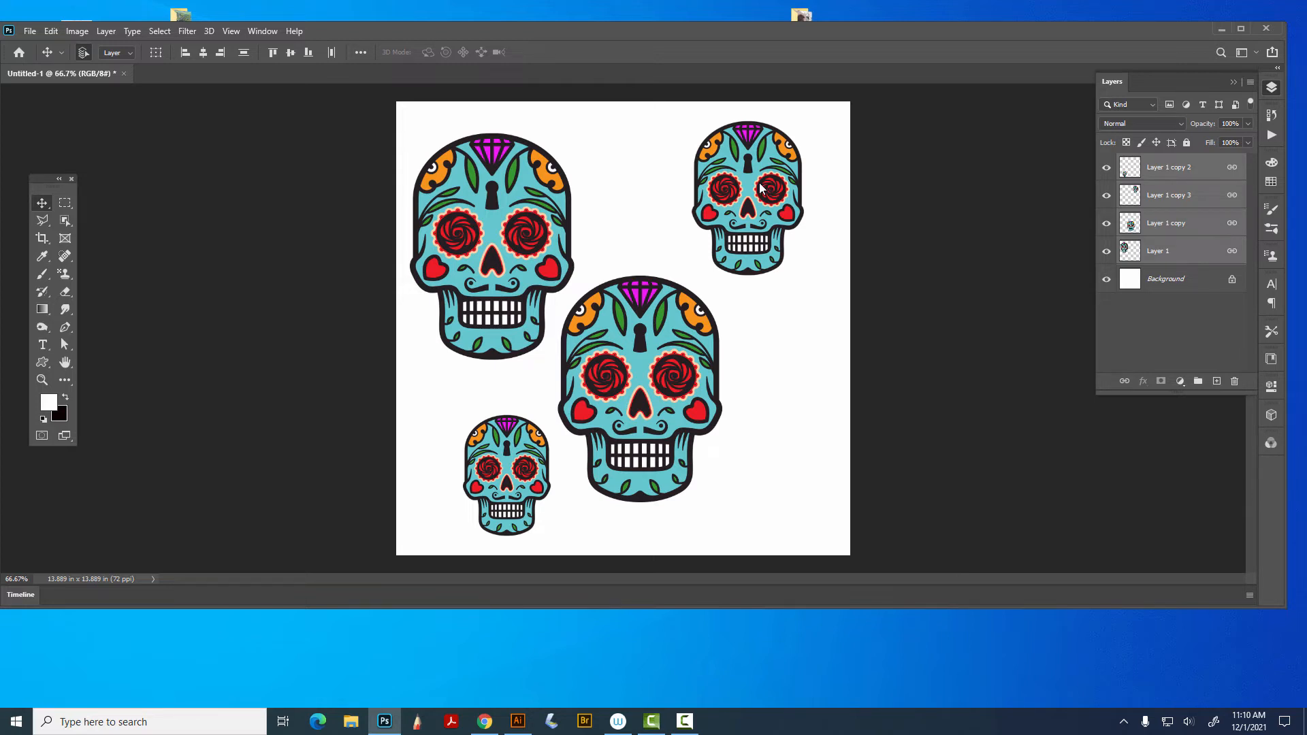
left_click(919, 160)
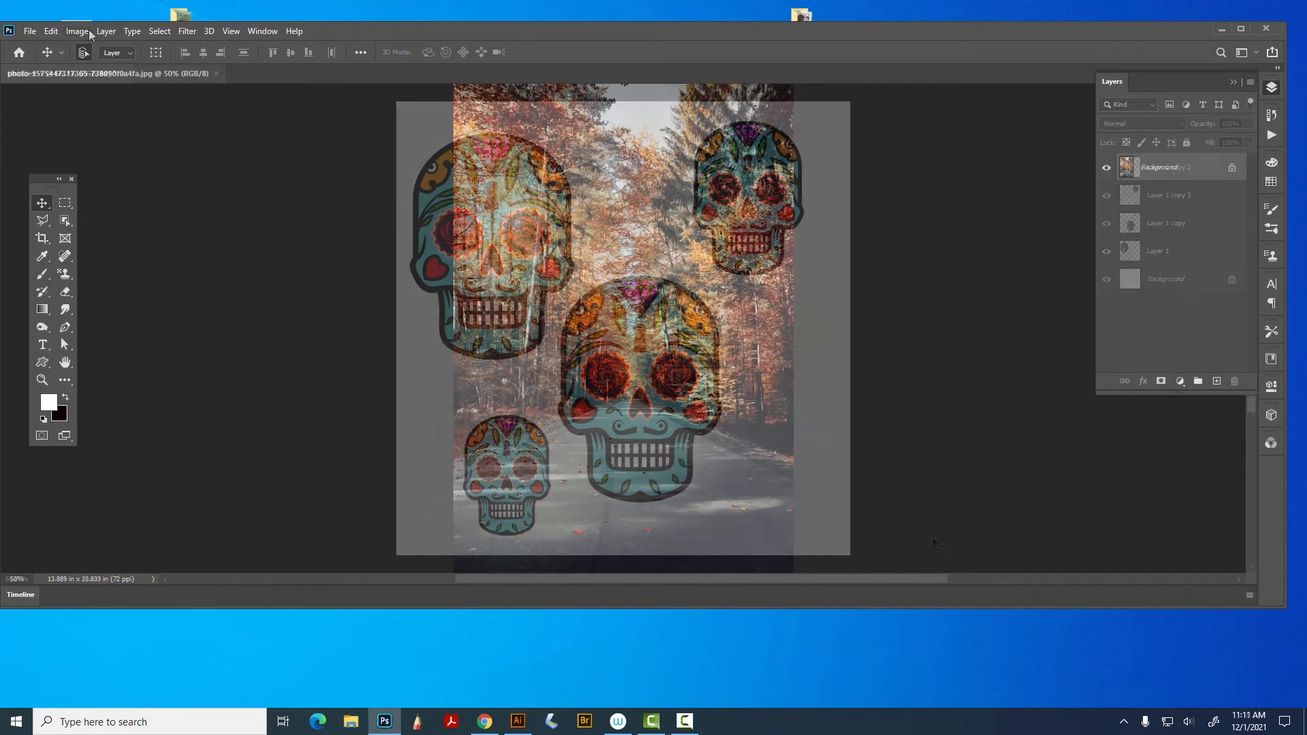
left_click(88, 30)
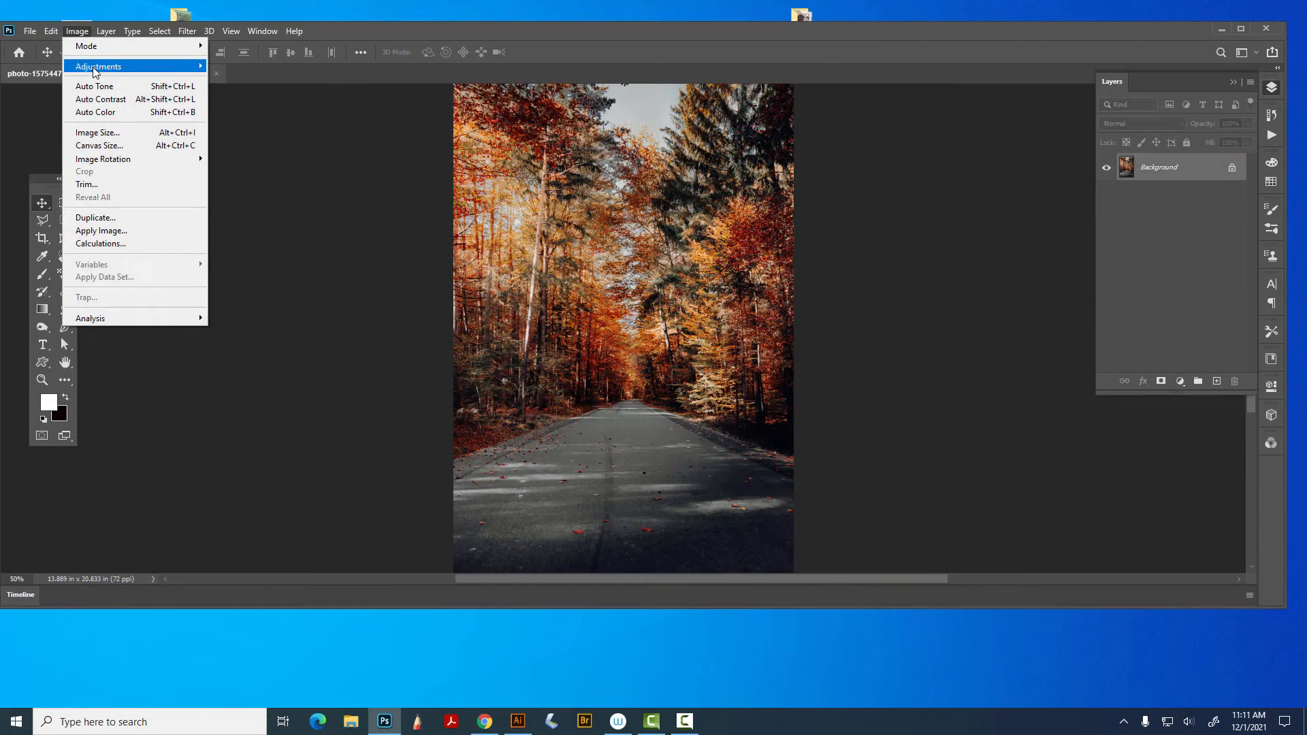
mouse_move(94, 72)
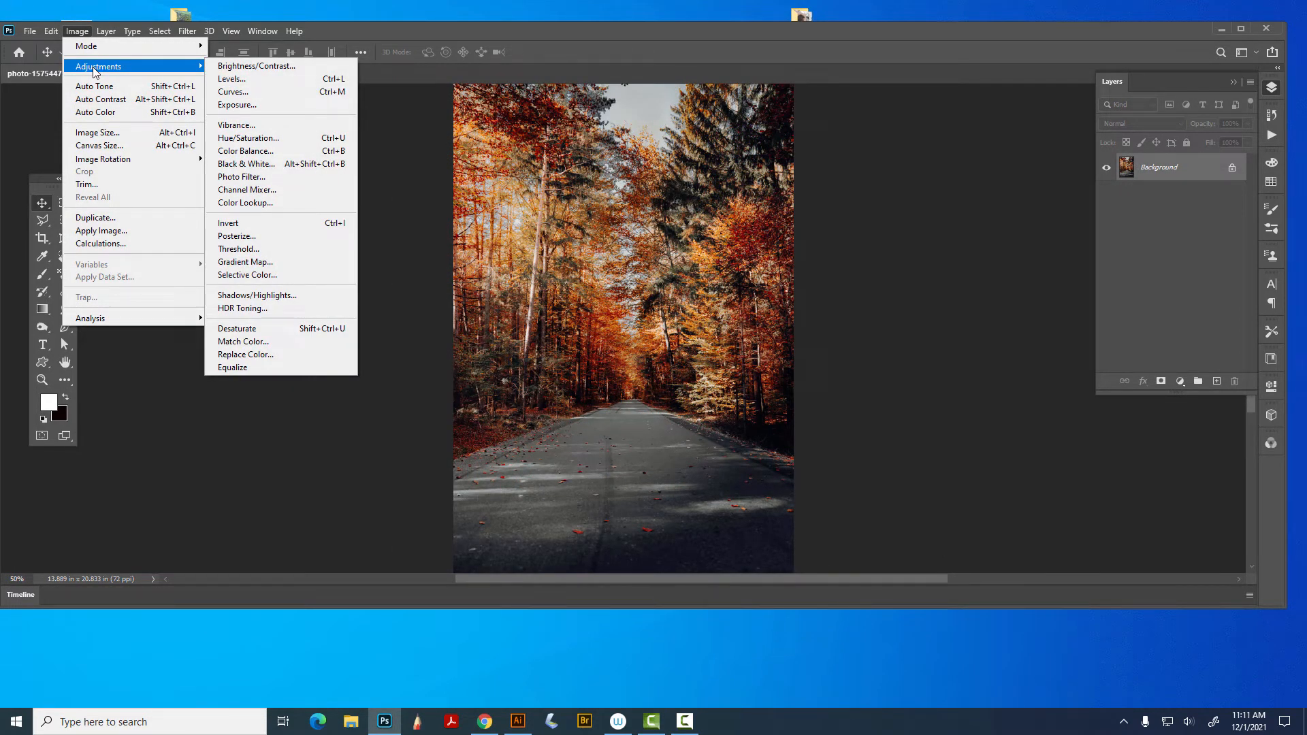
left_click(76, 31)
left_click(73, 30)
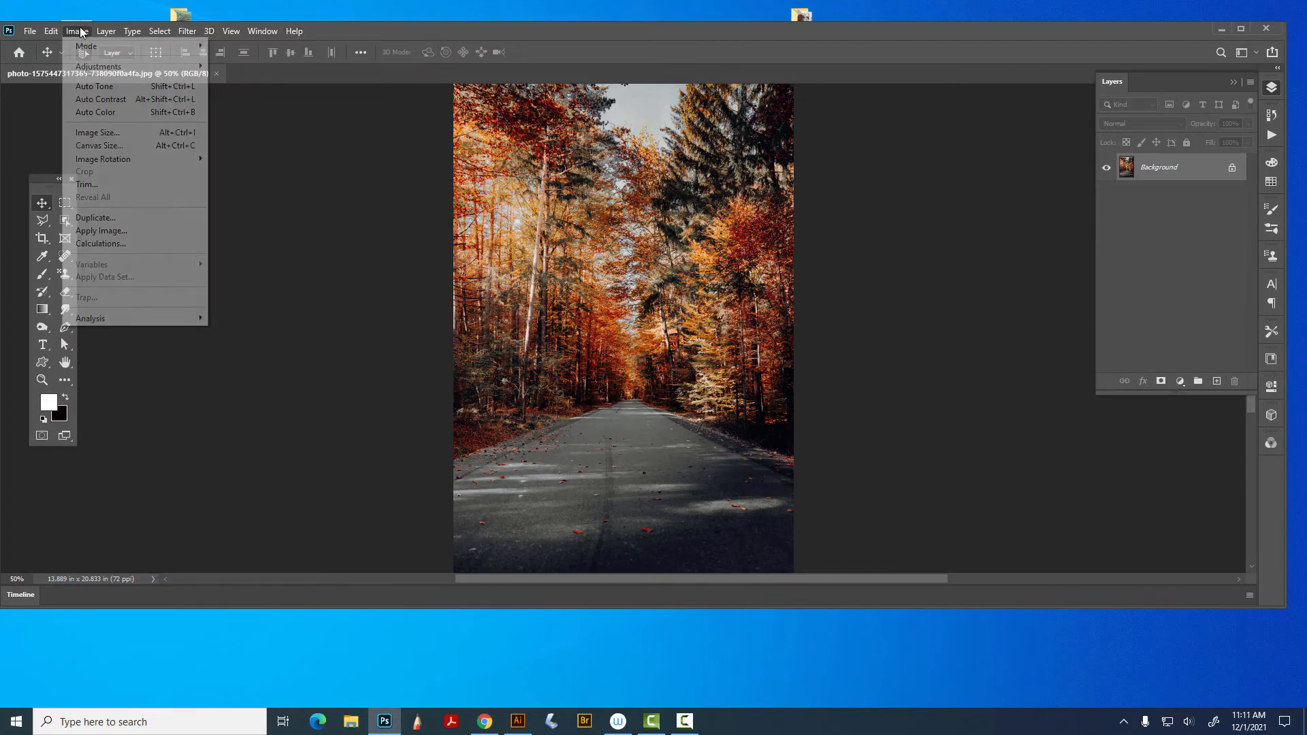
mouse_move(77, 66)
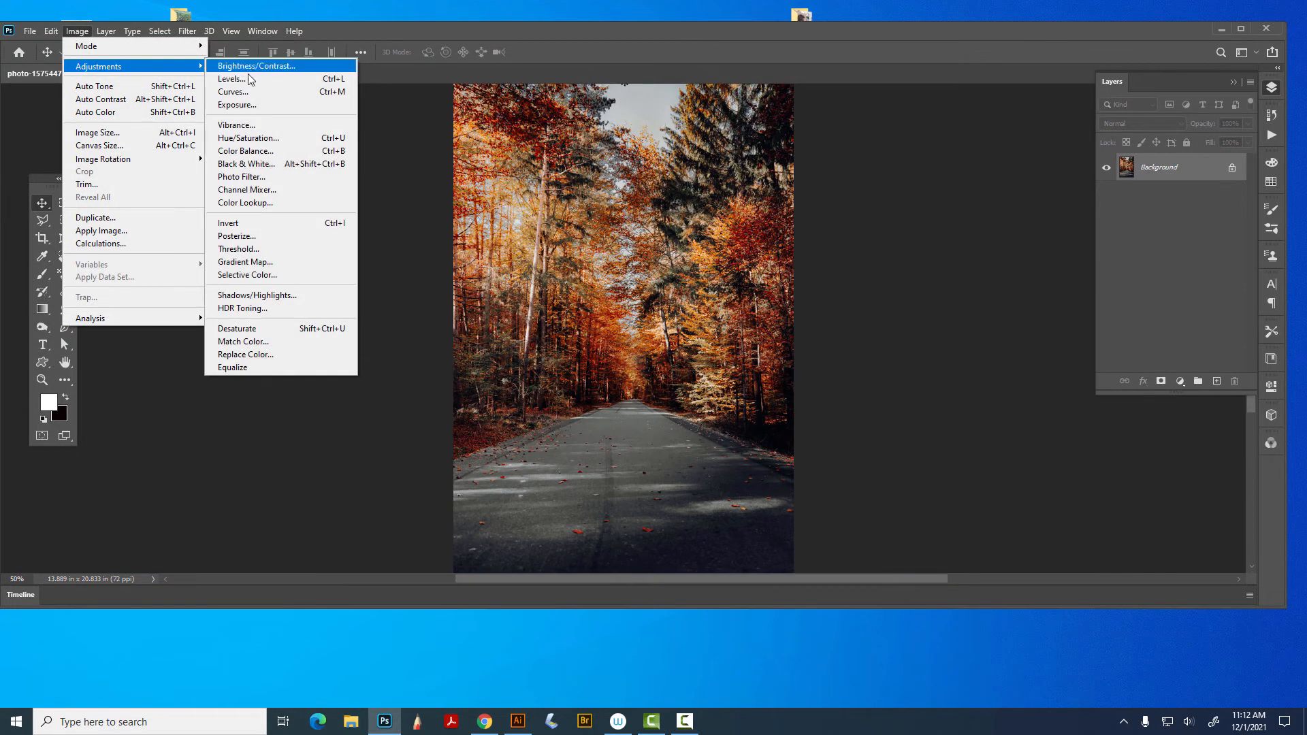
left_click(346, 28)
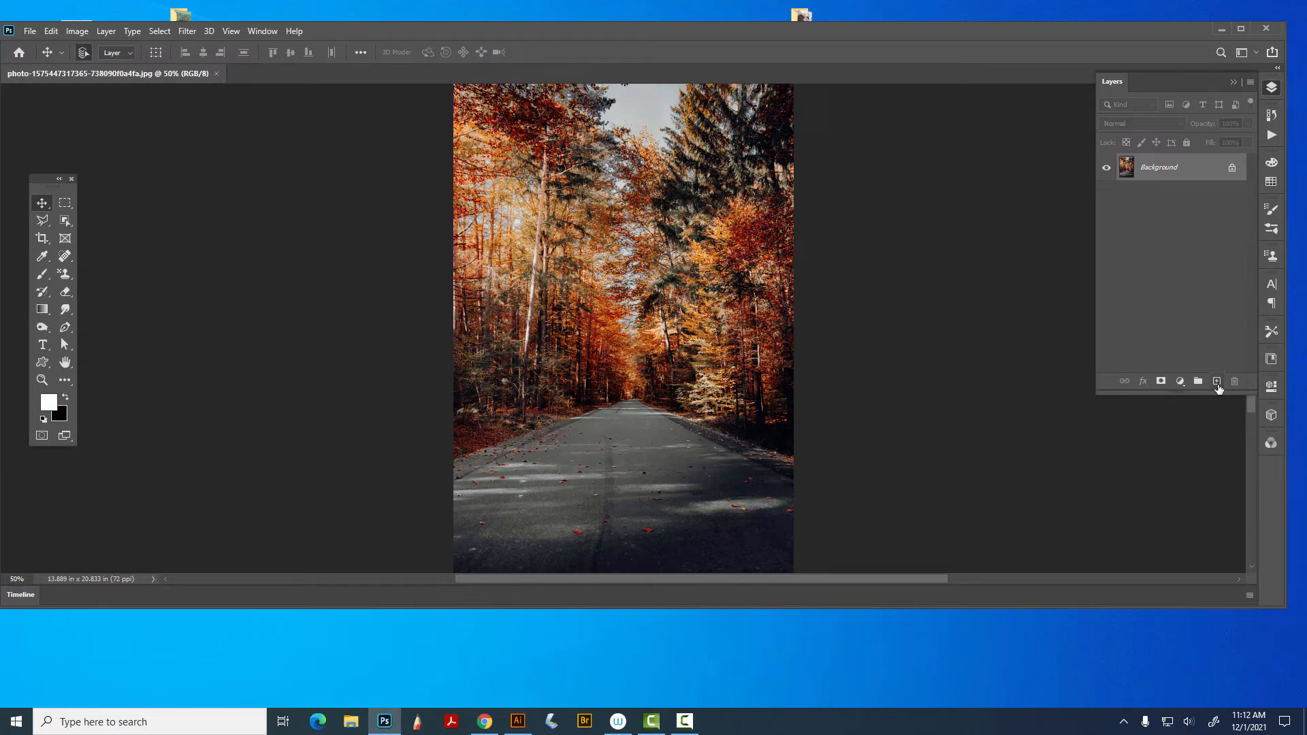
- Add a Curves adjustment layer to the autumn road photo and float its enlarged properties beside the image
left_click(1177, 384)
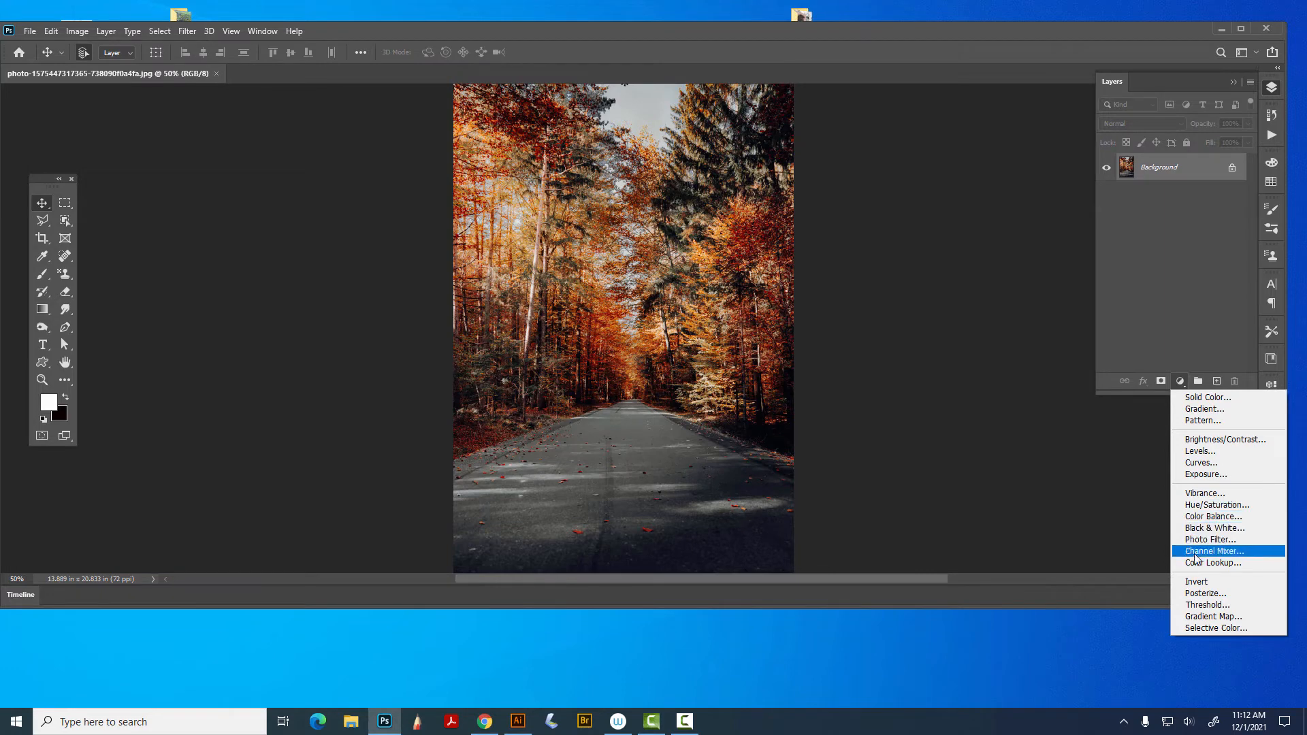
left_click(1203, 463)
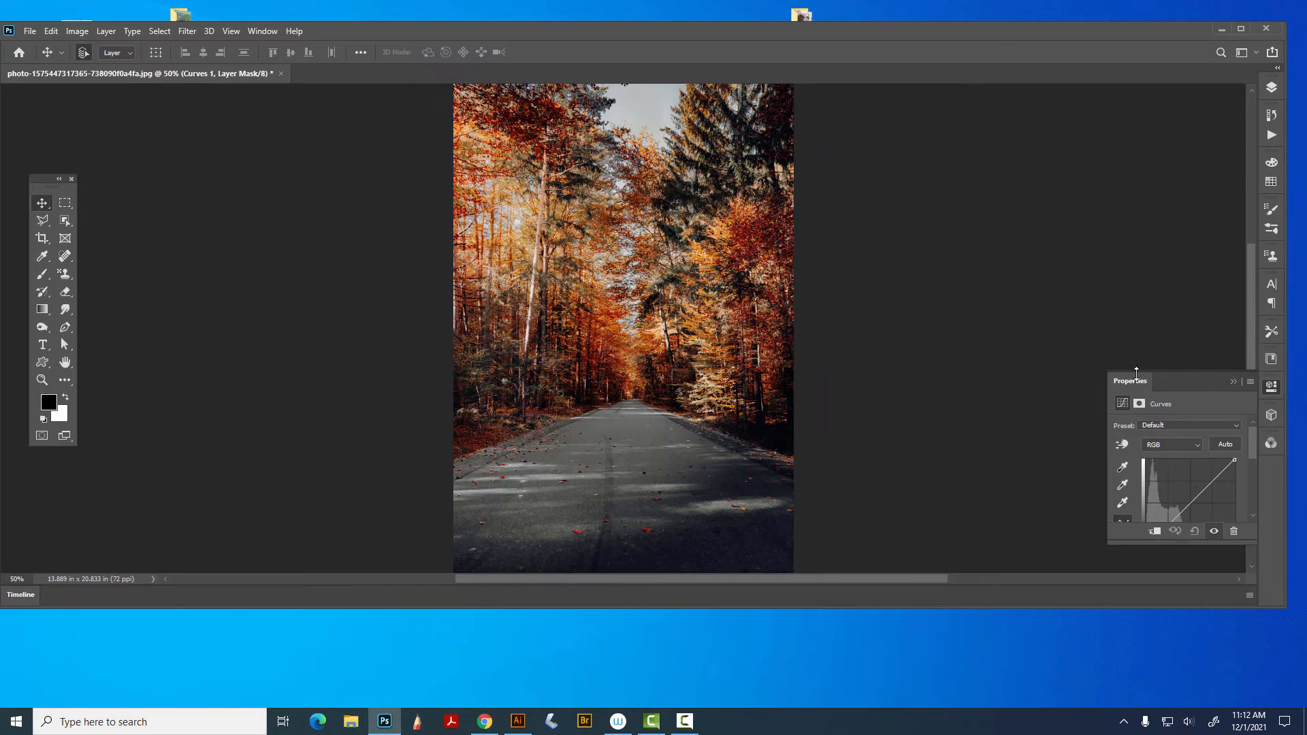
left_click_drag(1136, 372, 297, 96)
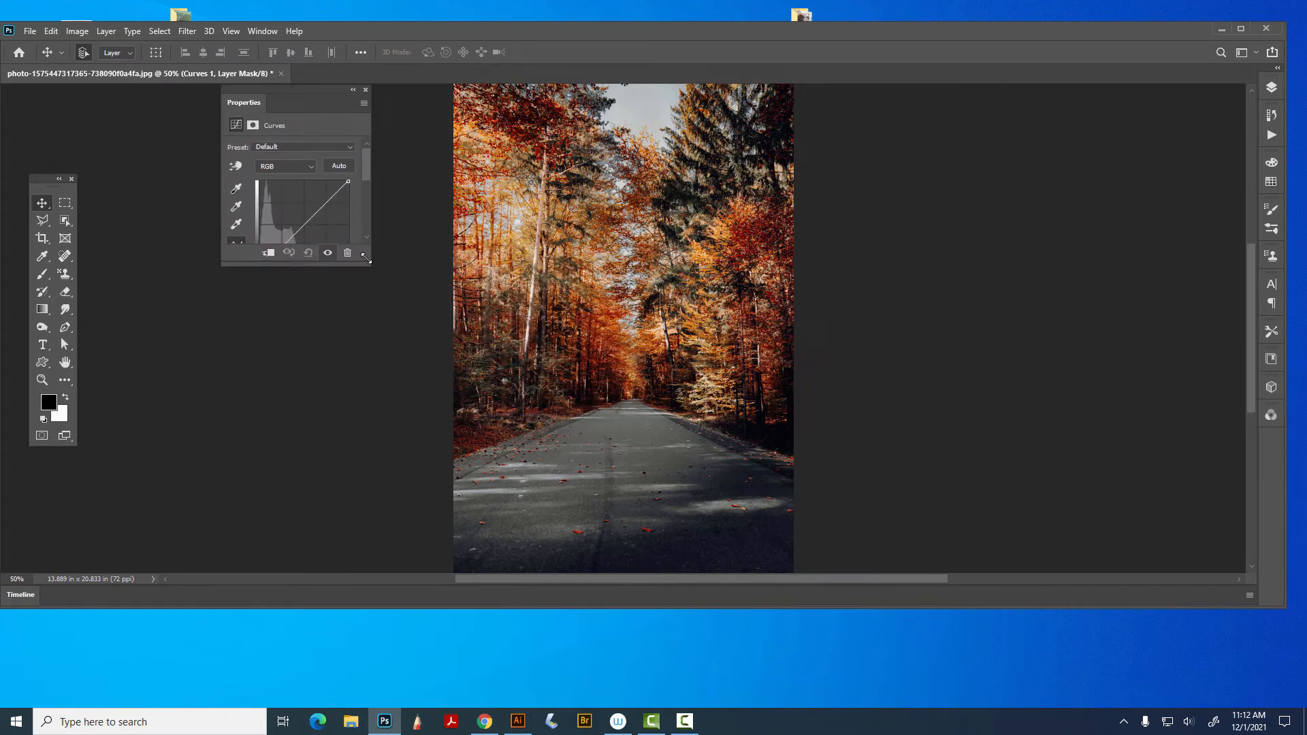
left_click_drag(366, 262, 461, 520)
left_click_drag(358, 107, 306, 115)
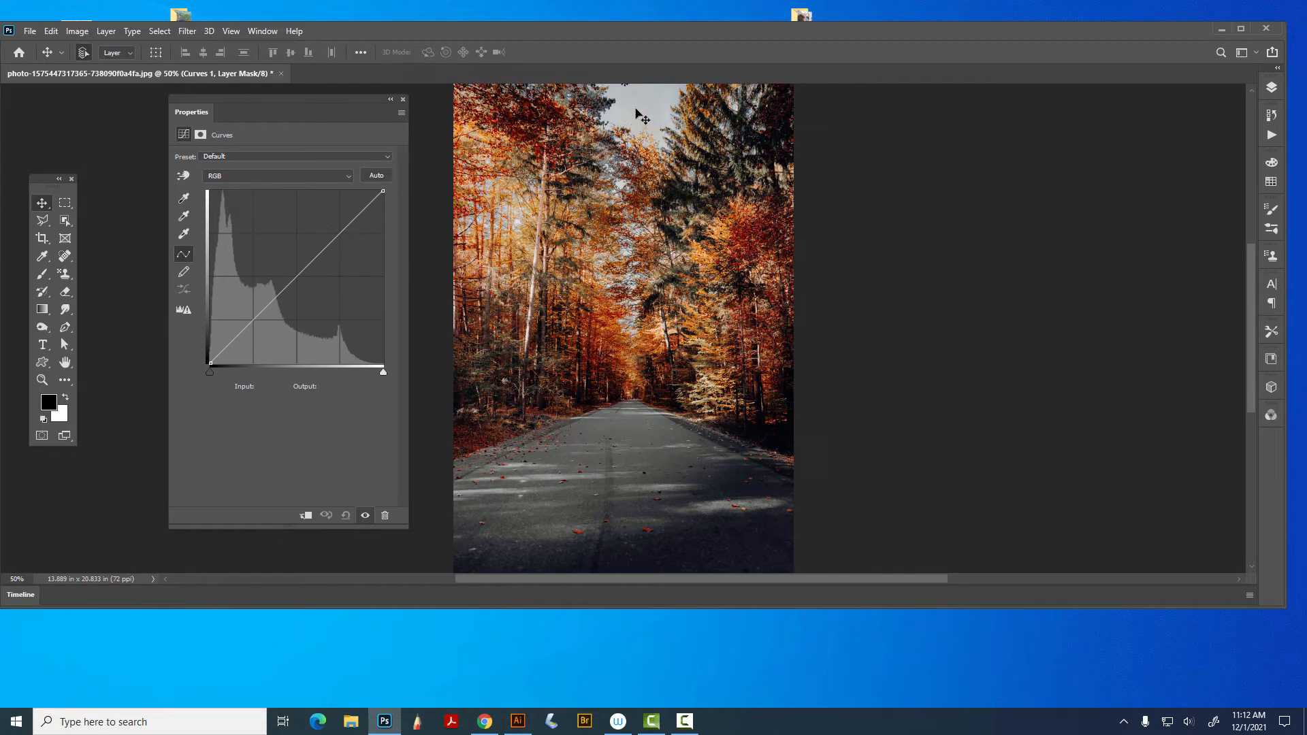
- Shape an RGB S-curve with a highlight point at input 226, output 239 and a shadow point at input 63, output 42
left_click(361, 211)
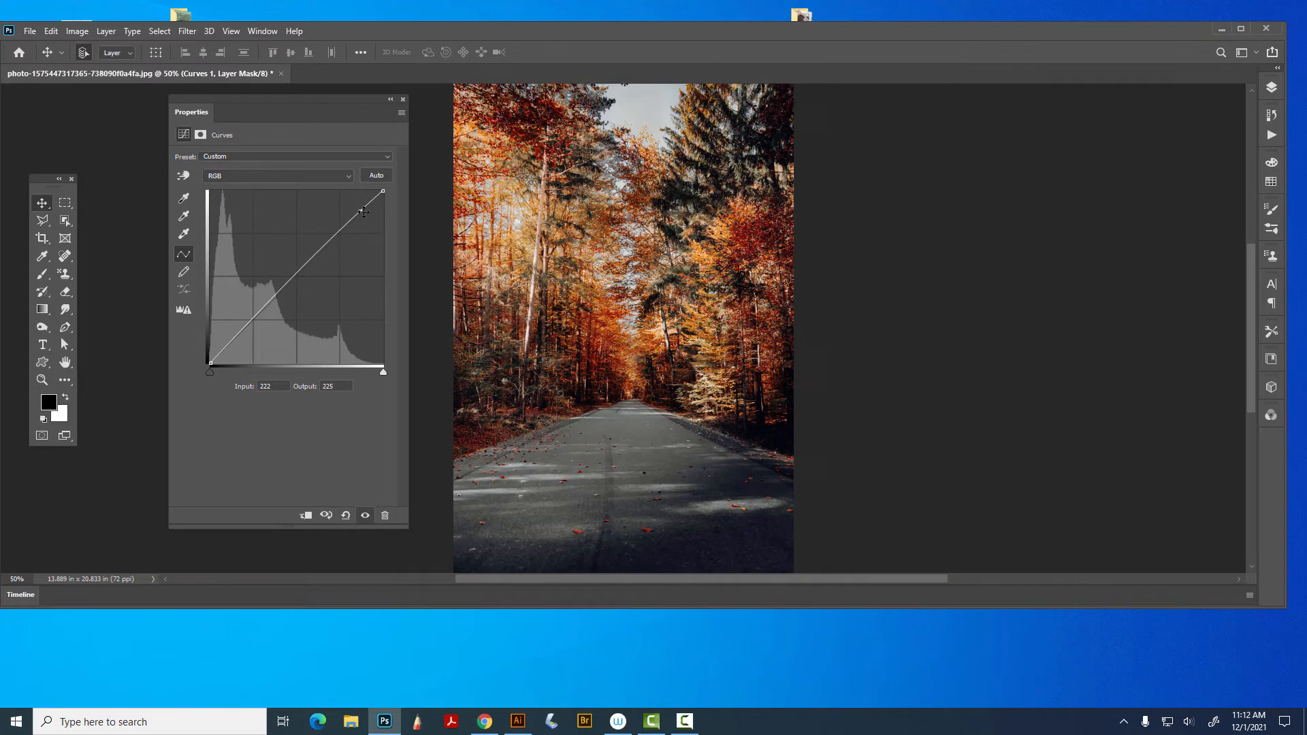
left_click_drag(362, 212, 362, 203)
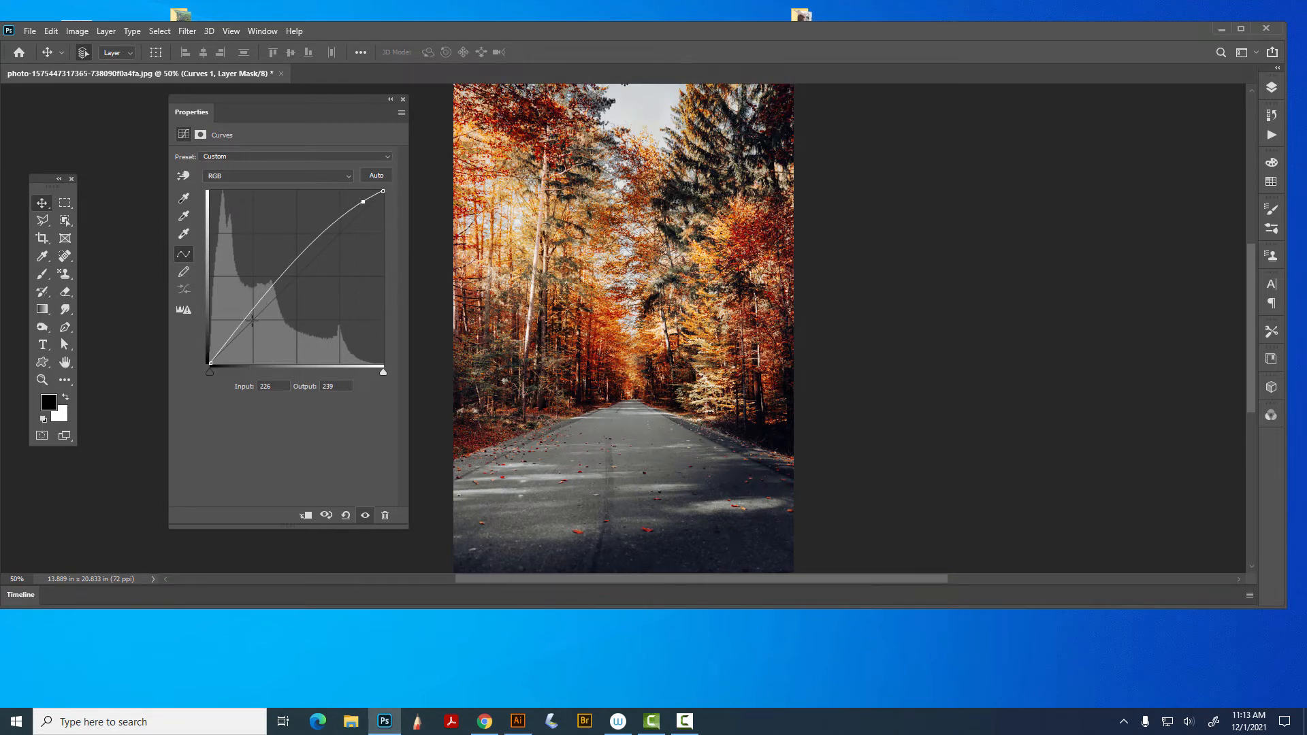
left_click_drag(247, 311, 246, 329)
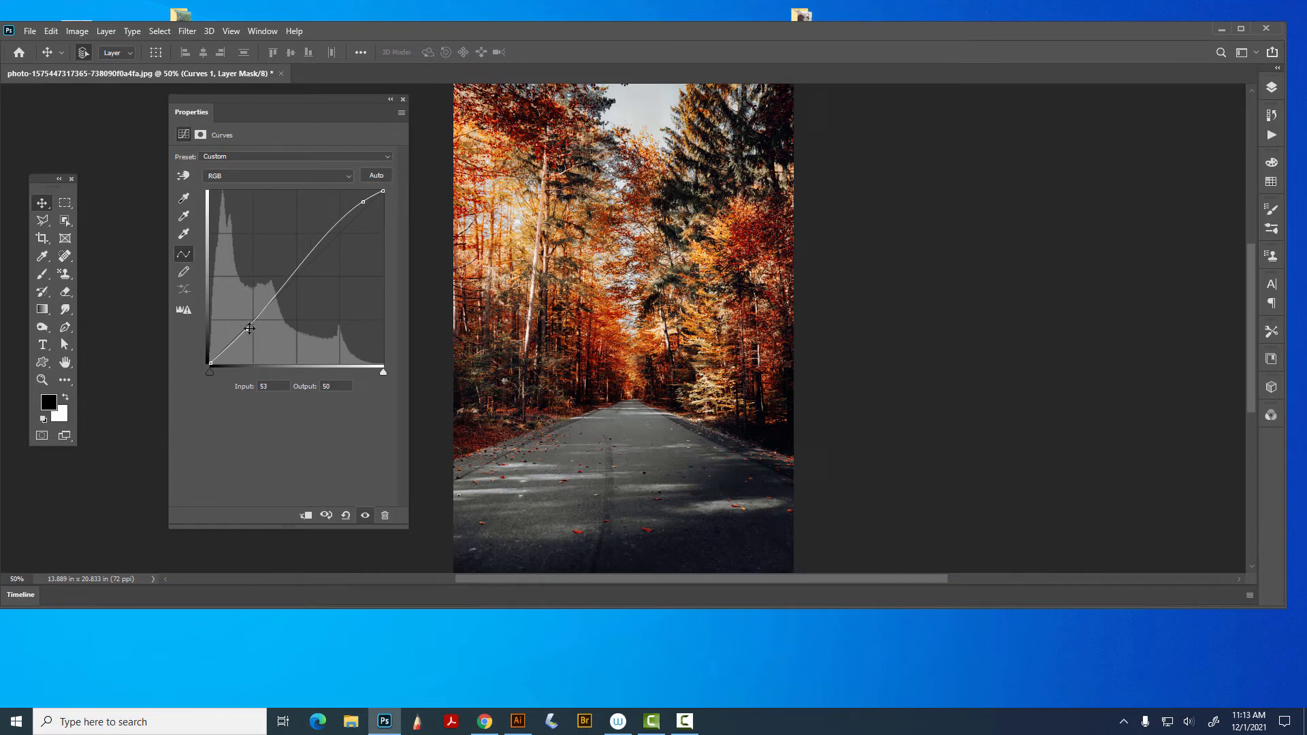
left_click_drag(249, 328, 254, 334)
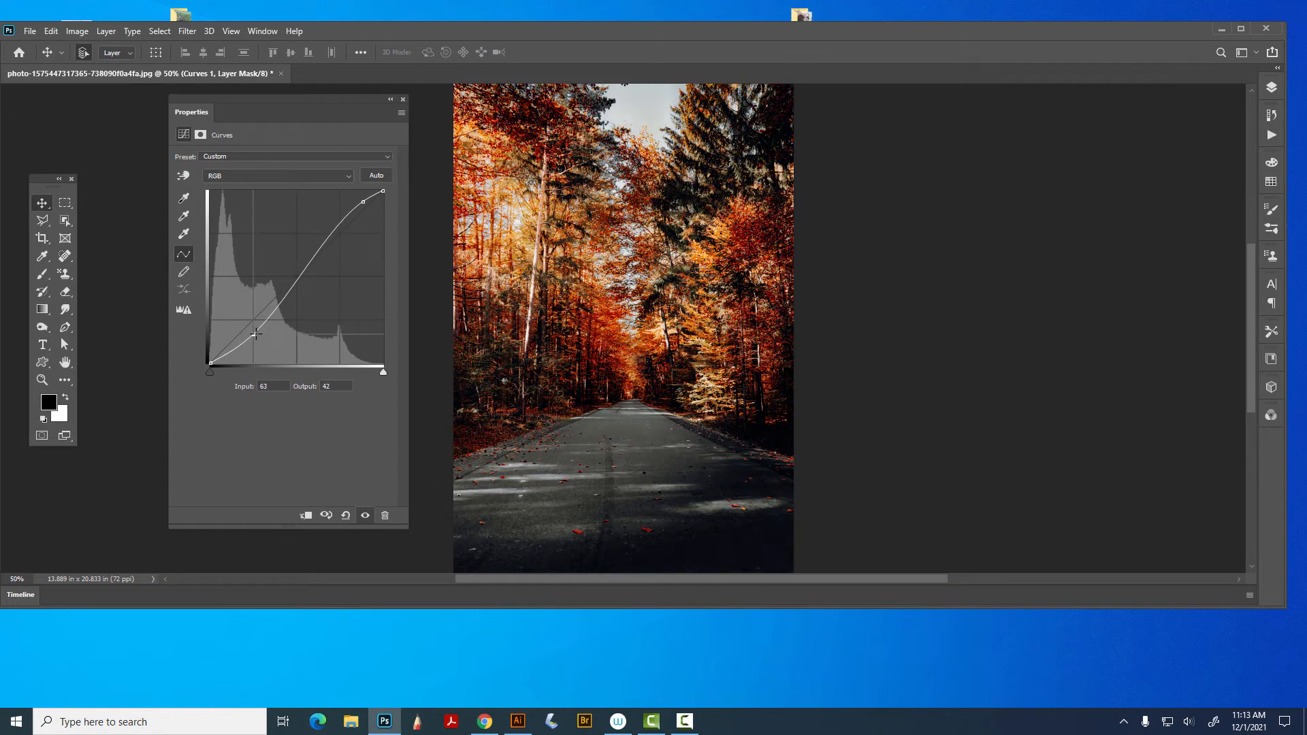
- Add a midtone point near the curve's centre and move the highlight point to input 198, output 239
left_click_drag(359, 201, 345, 208)
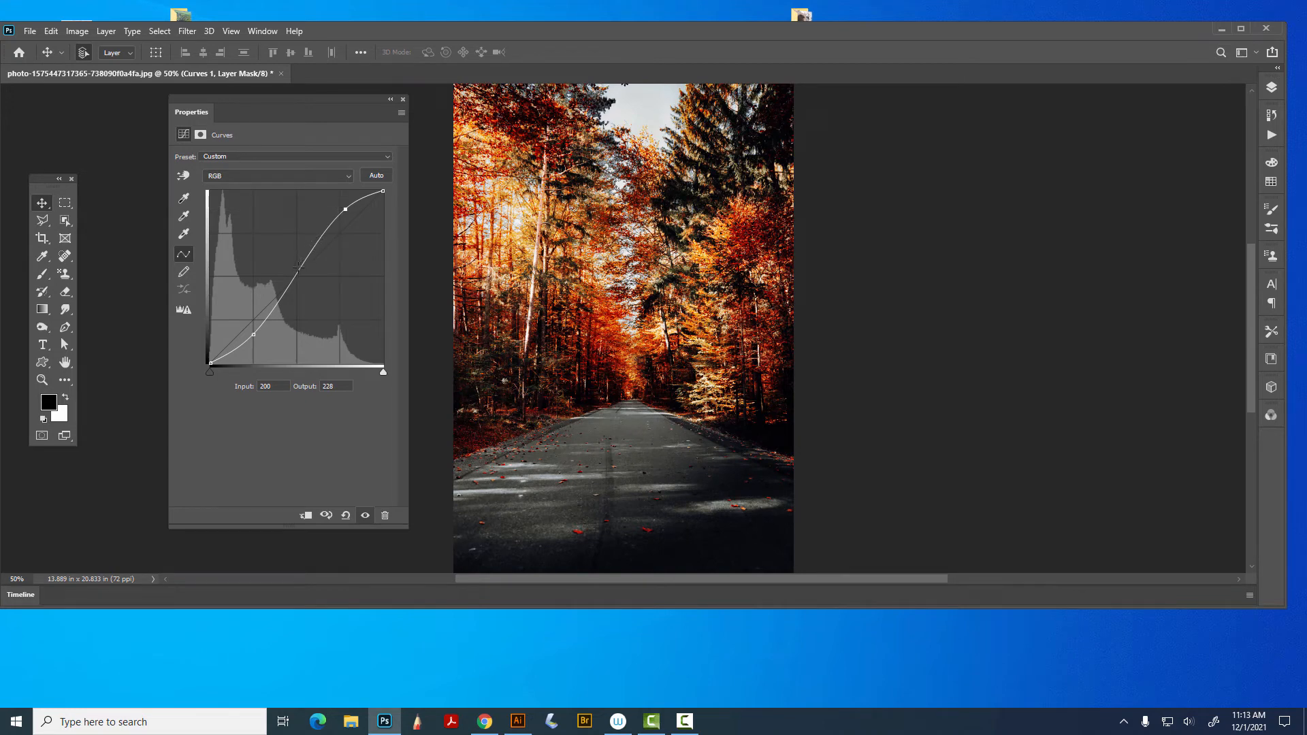
mouse_move(298, 267)
left_mouse_down()
mouse_move(305, 163)
mouse_move(297, 359)
mouse_move(306, 251)
mouse_move(302, 269)
left_mouse_up()
mouse_move(348, 210)
left_mouse_down()
mouse_move(343, 344)
mouse_move(345, 204)
left_mouse_up()
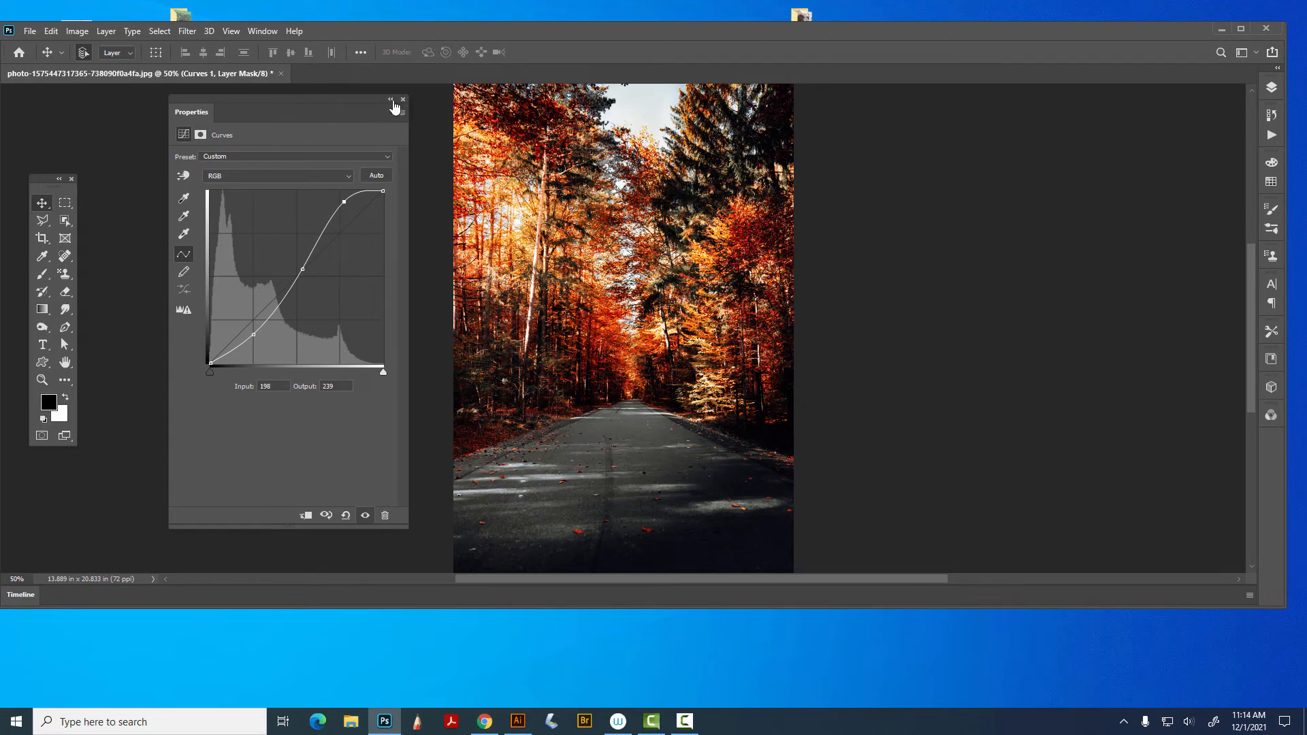
- Close the curve properties, show the photo's layer list, and briefly reopen the Curves 1 adjustment settings
left_click(338, 89)
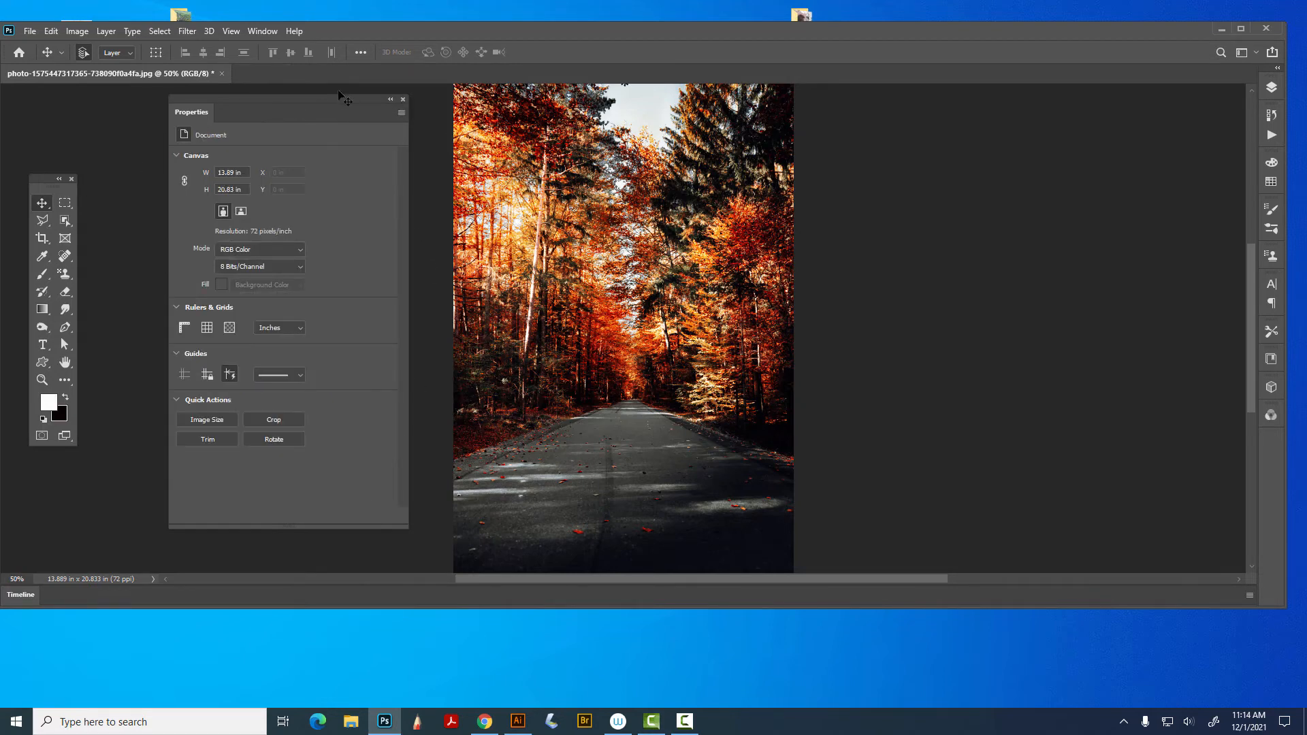
left_click(403, 98)
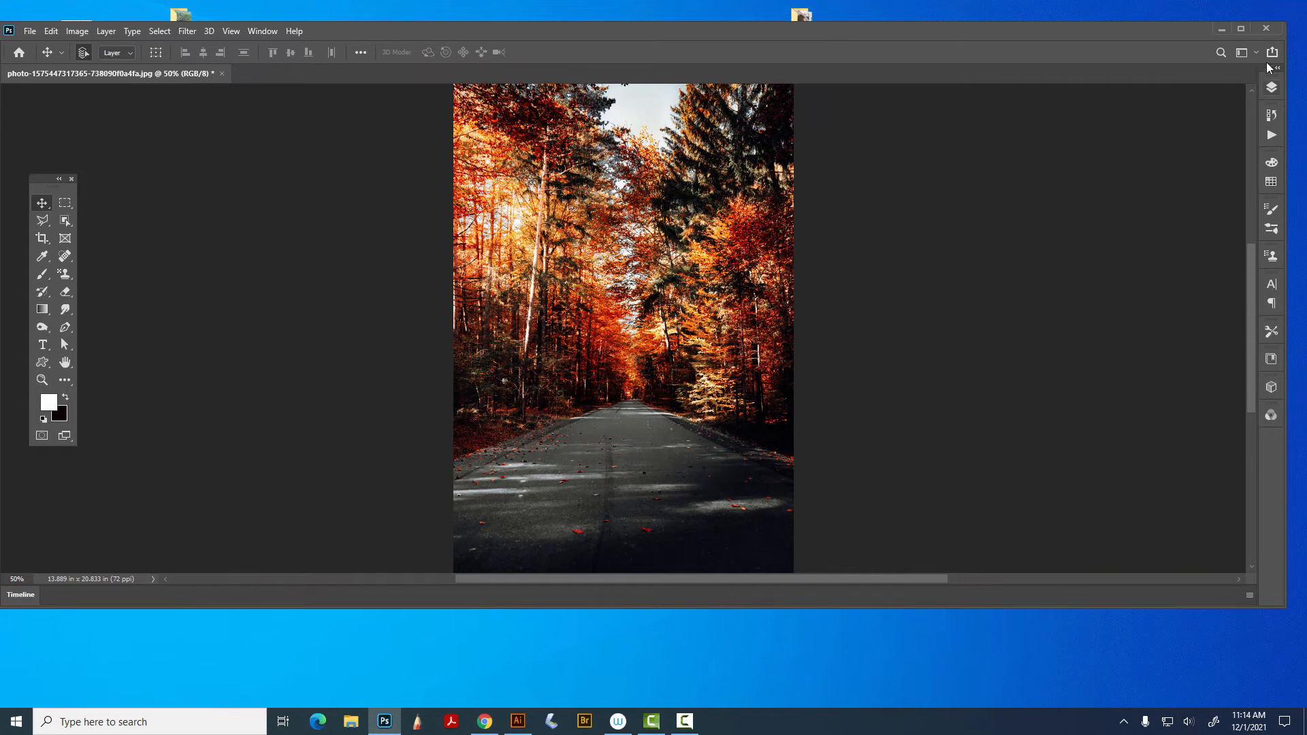
left_click(1271, 87)
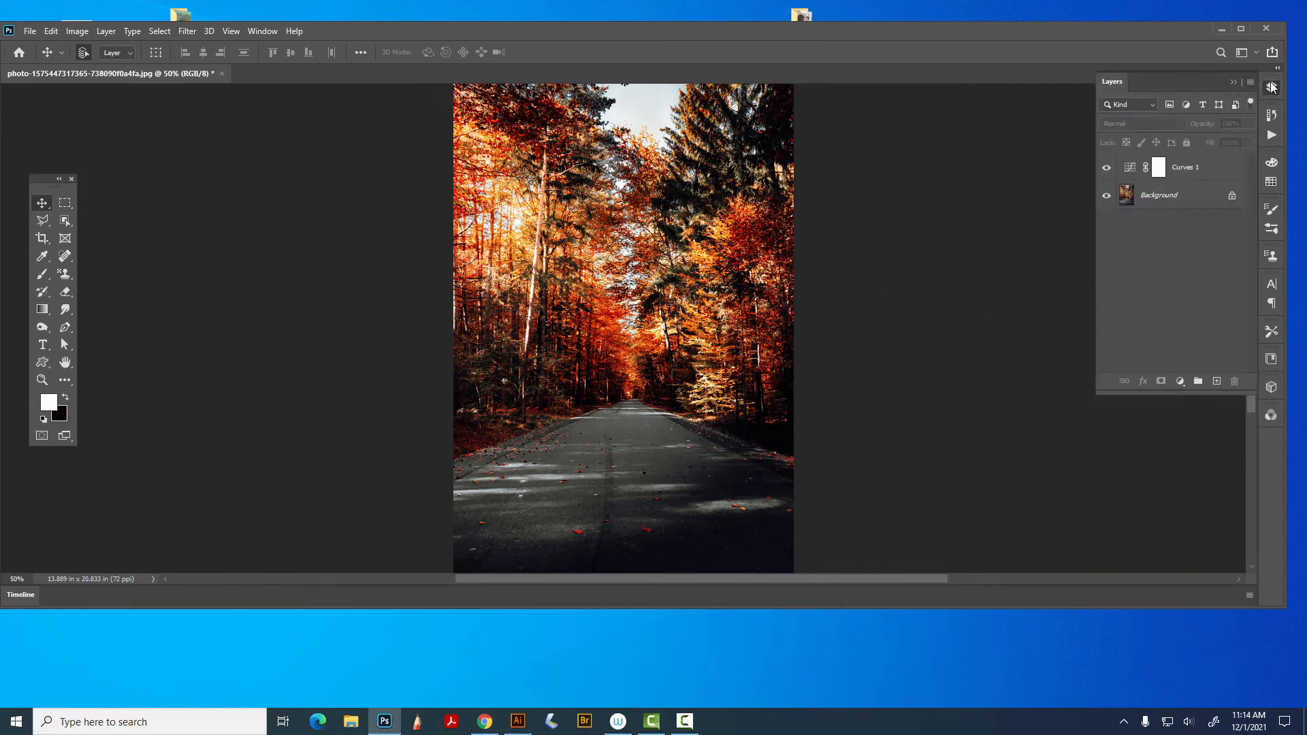
double_click(1127, 169)
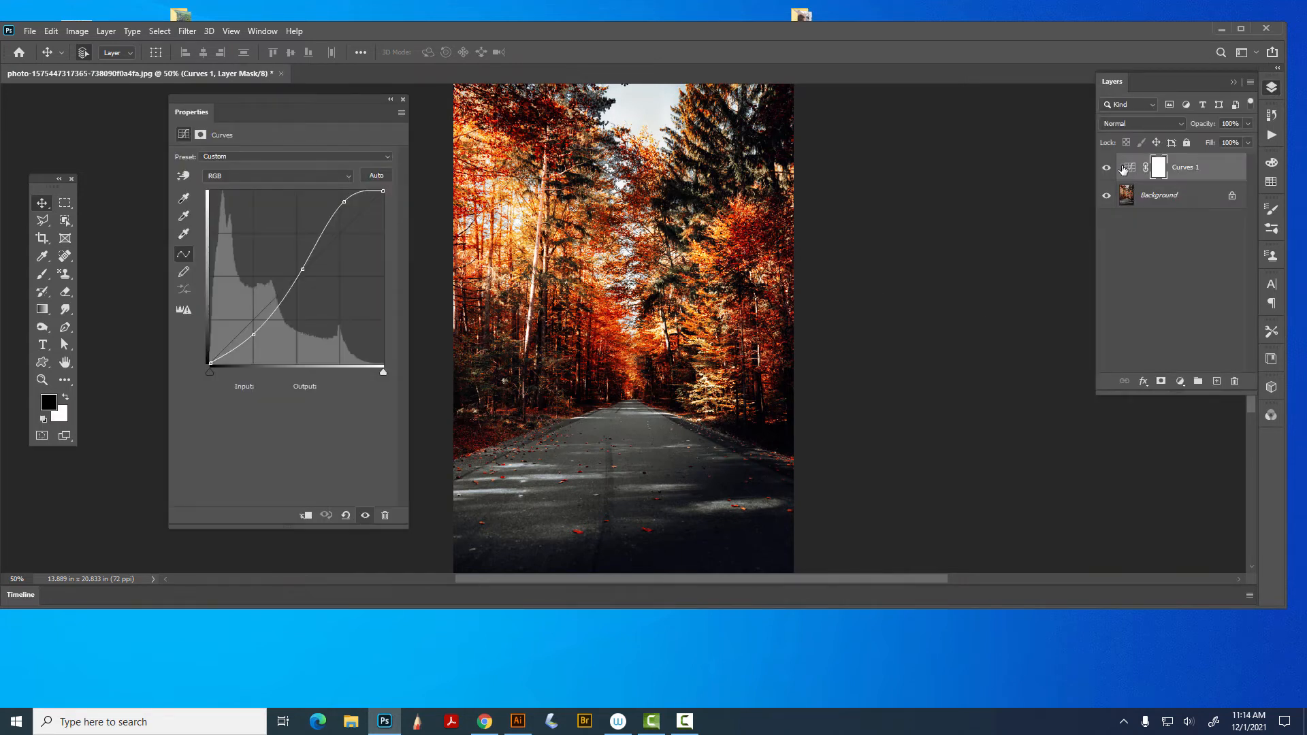
left_click(403, 99)
- Try deleting the Curves 1 adjustment layer, and undo its removal
left_click(1212, 170)
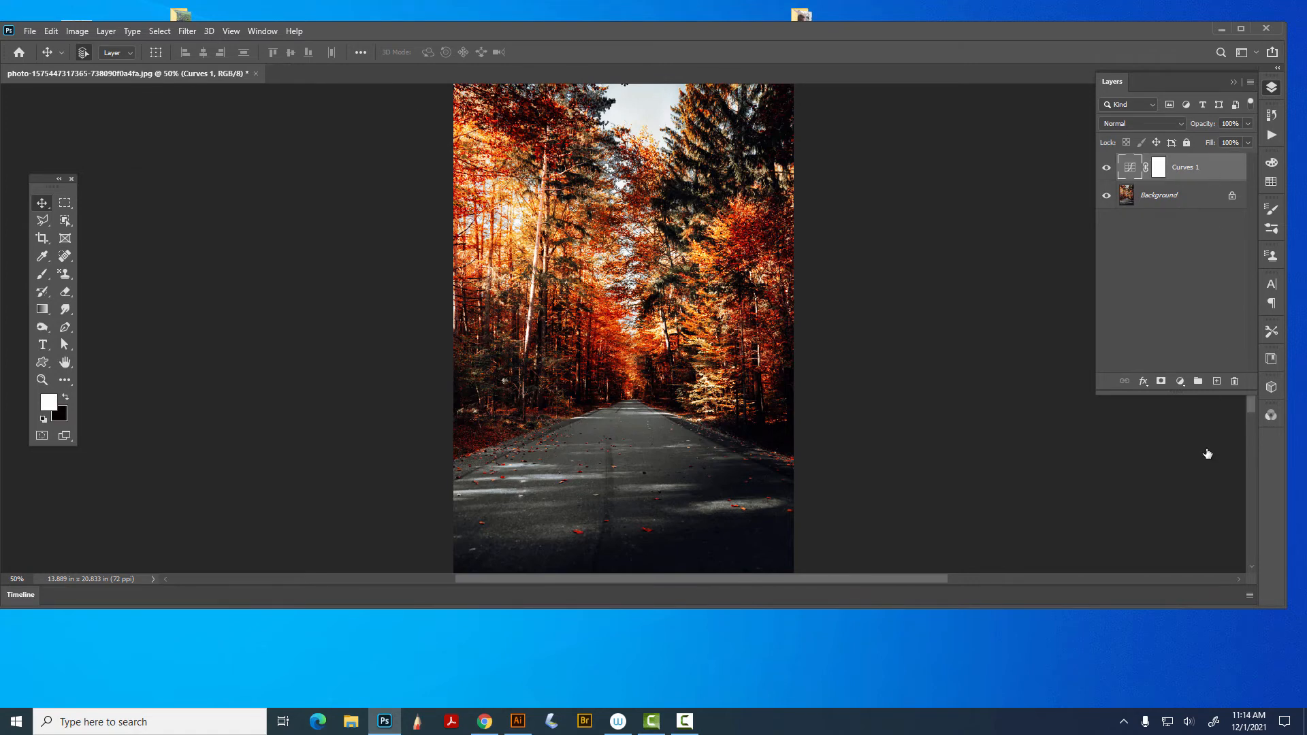
left_click(1234, 382)
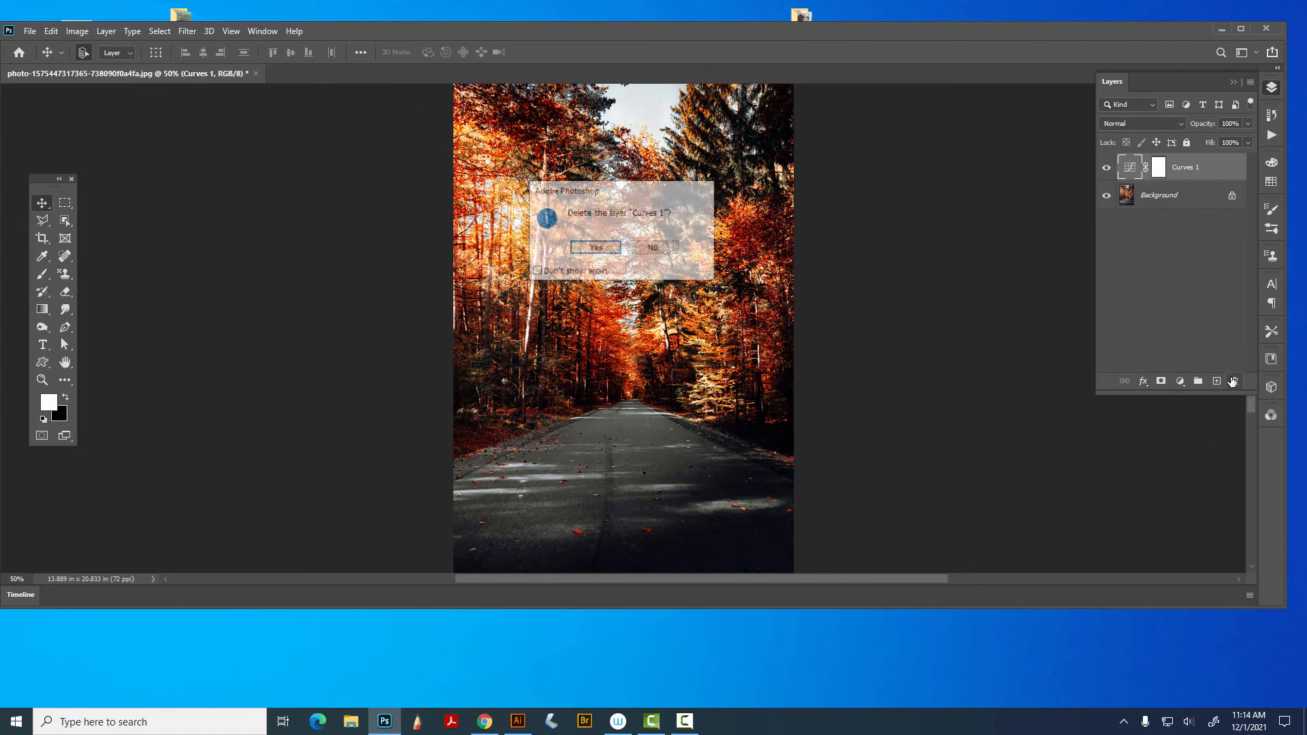
left_click(665, 247)
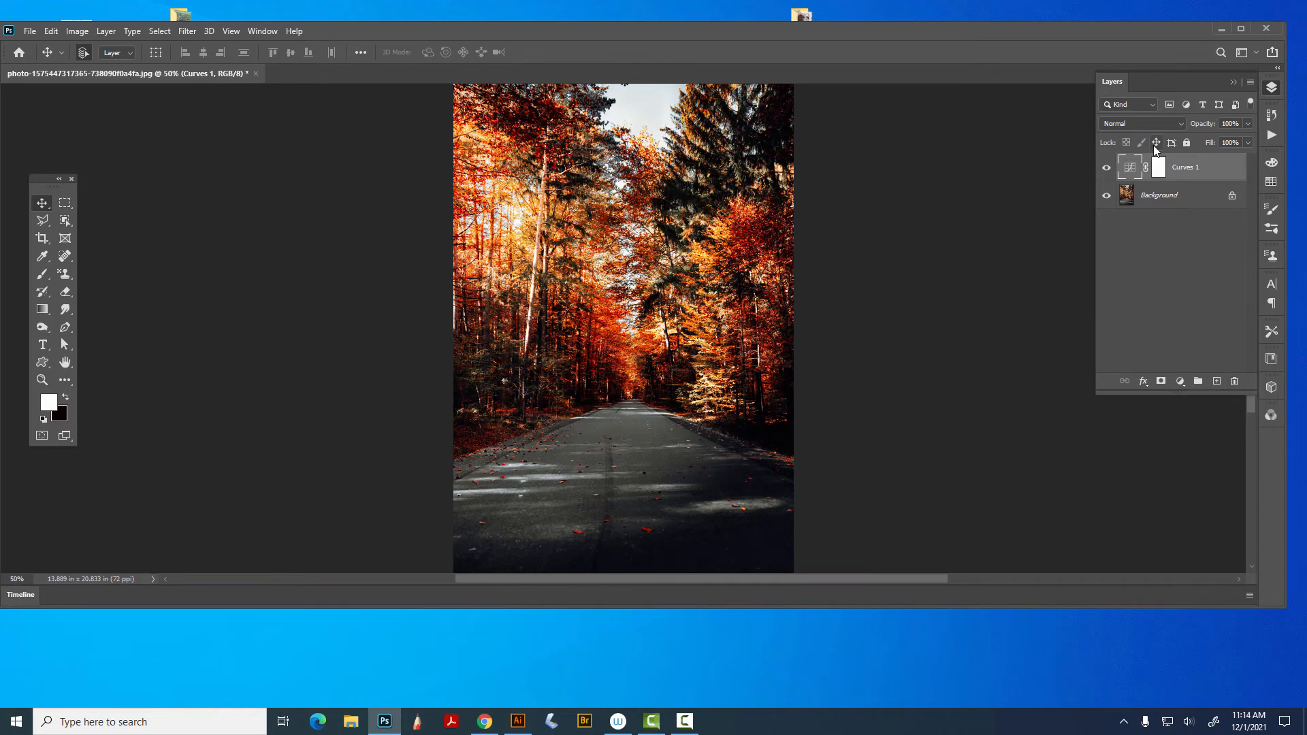
left_click_drag(1179, 174, 1238, 385)
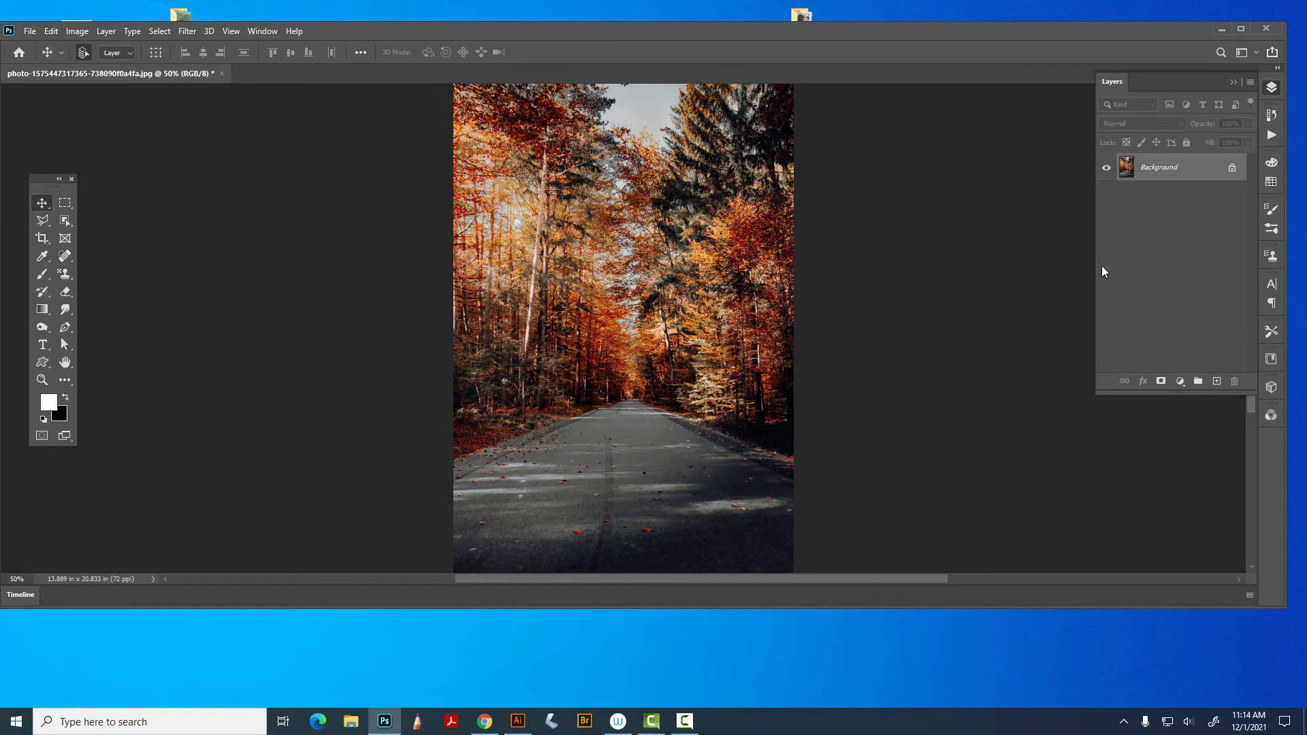
key("ctrl+z")
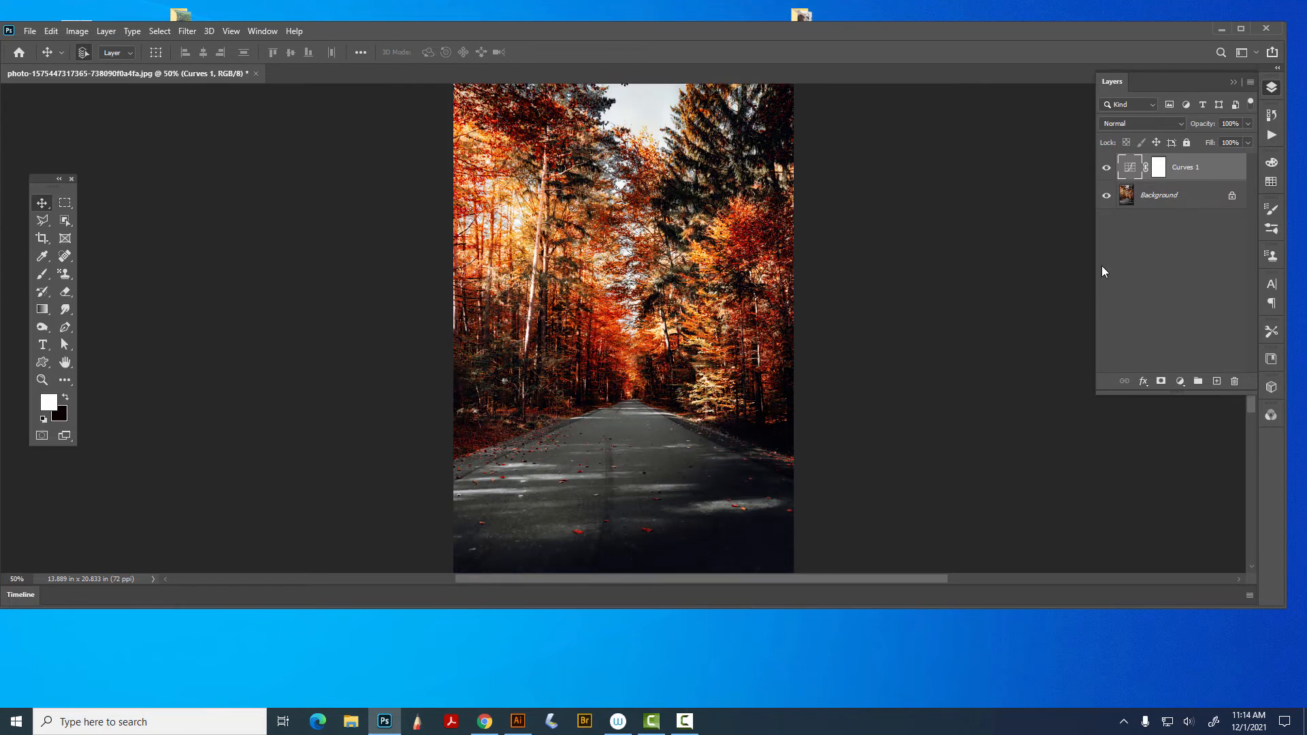
- Compare the photo with and without the Curves 1 adjustment by repeatedly toggling its visibility, leaving it hidden
double_click(1130, 164)
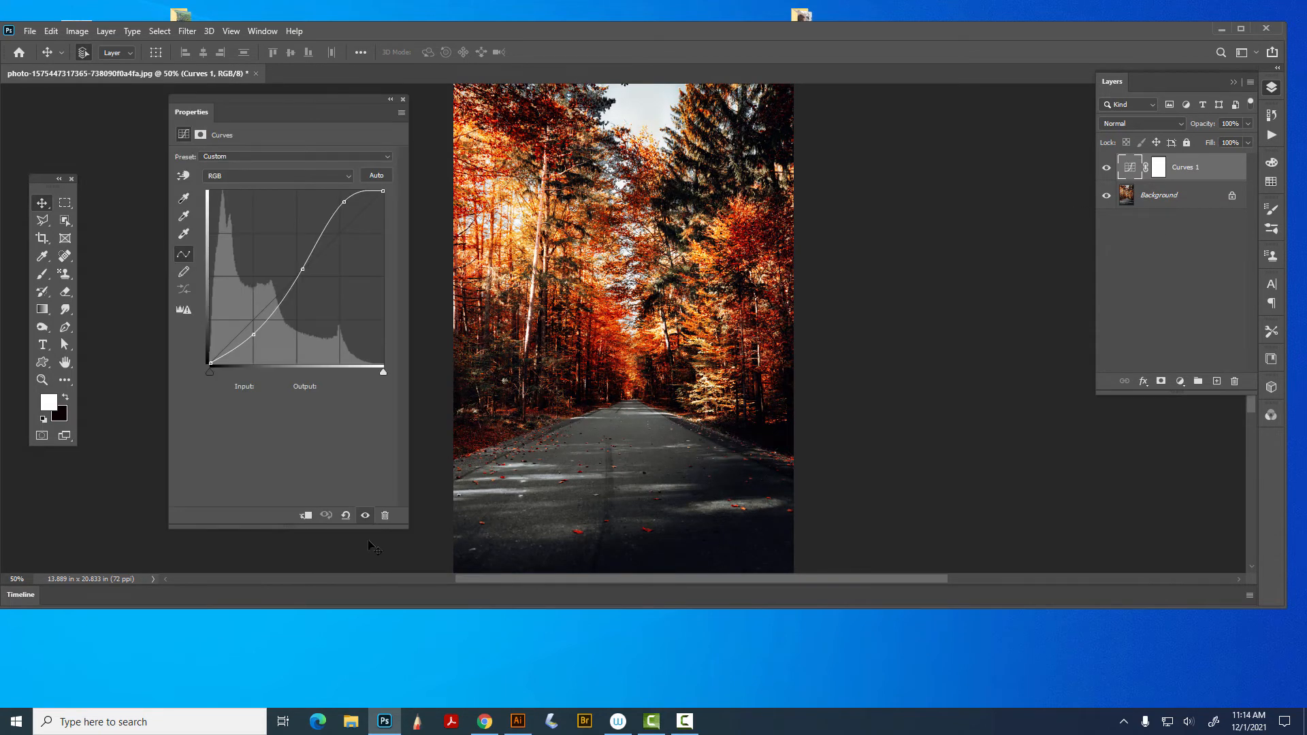
left_click(366, 516)
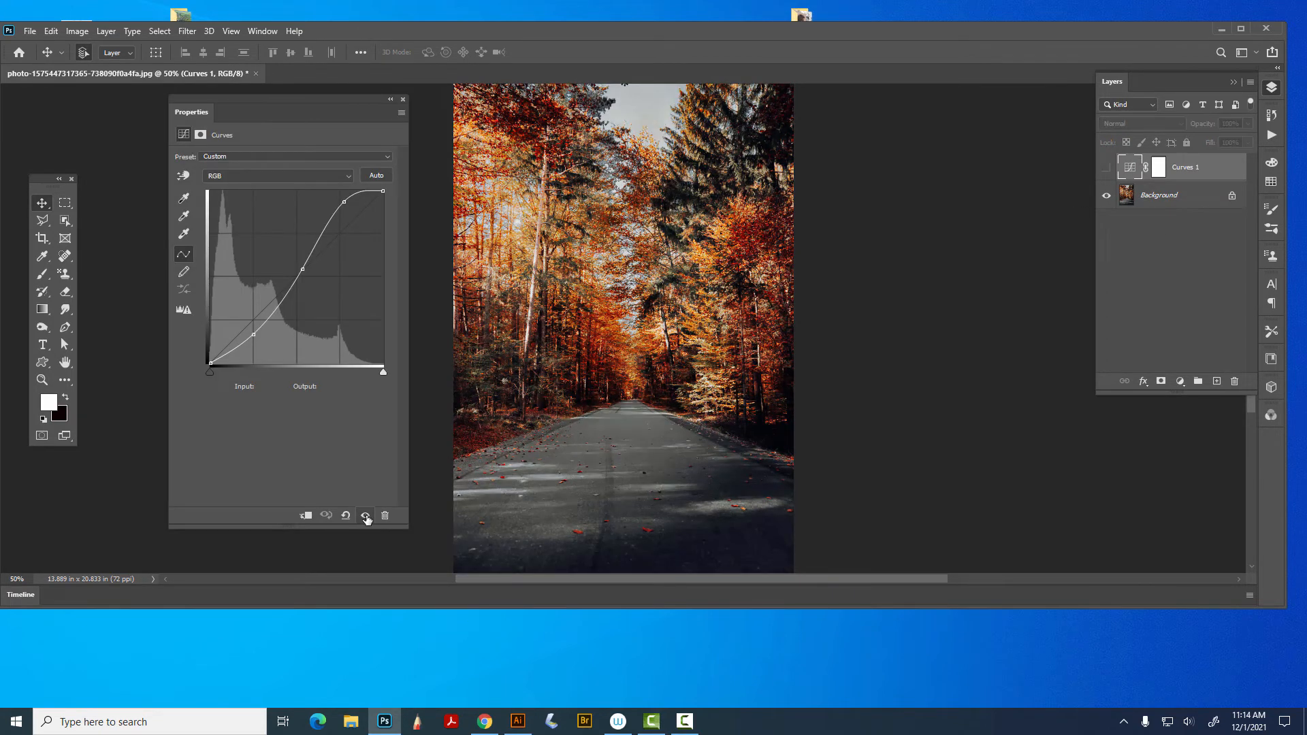
left_click(366, 516)
left_click(365, 516)
left_click(366, 516)
left_click(366, 516)
left_click(365, 516)
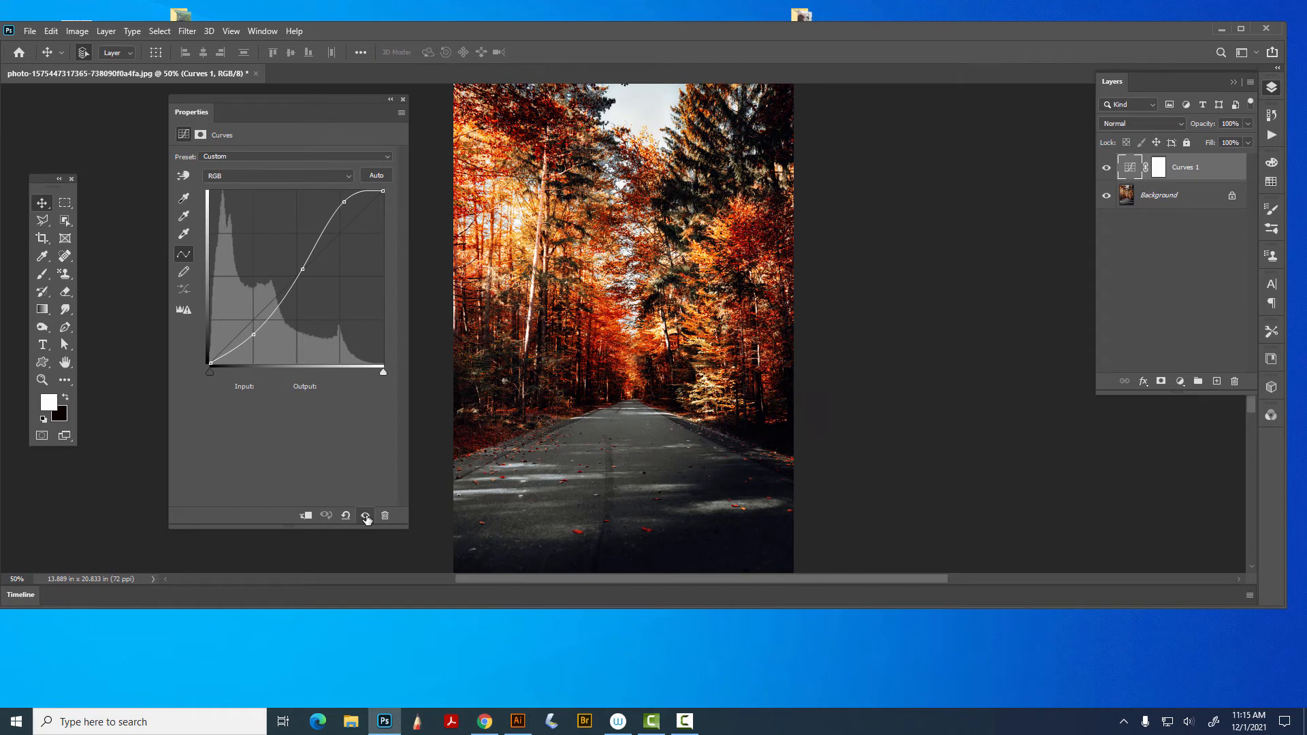
left_click(366, 516)
left_click(365, 516)
left_click(365, 516)
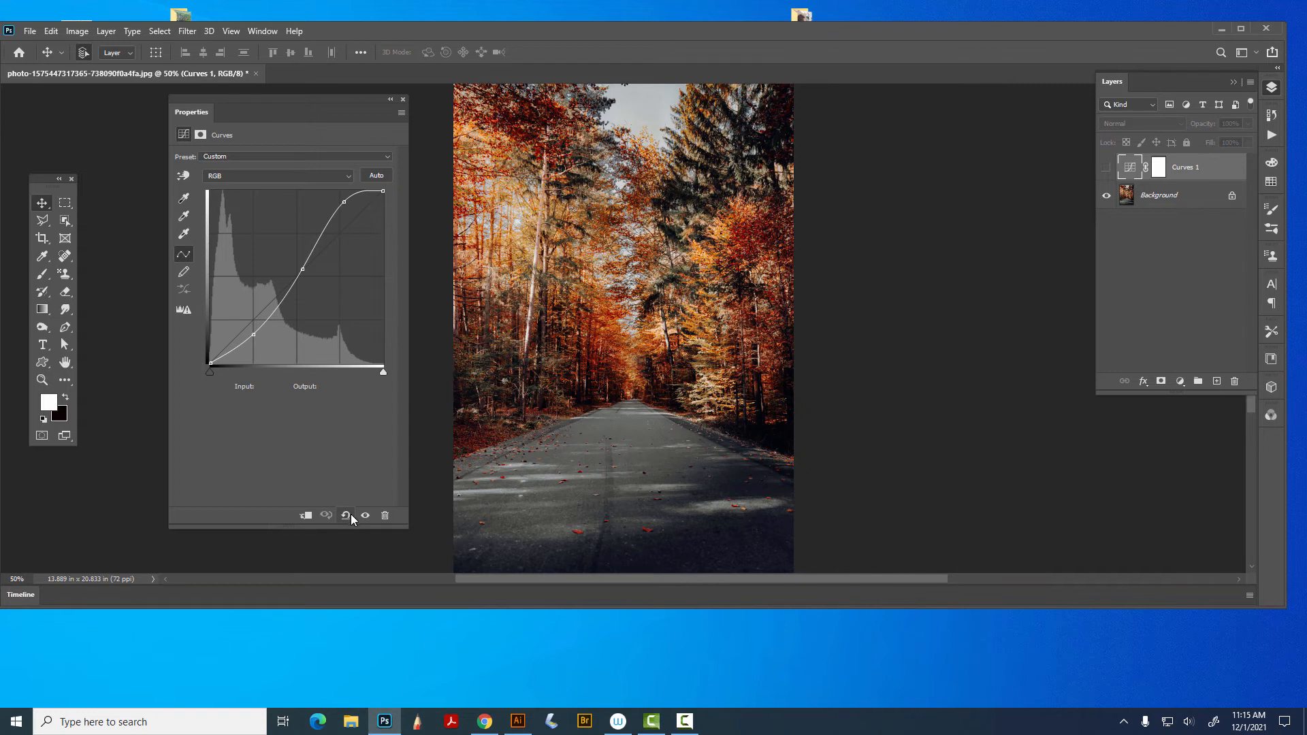
- Reset the Curves 1 adjustment to its default curve and delete the layer, leaving only the Background
left_click(347, 516)
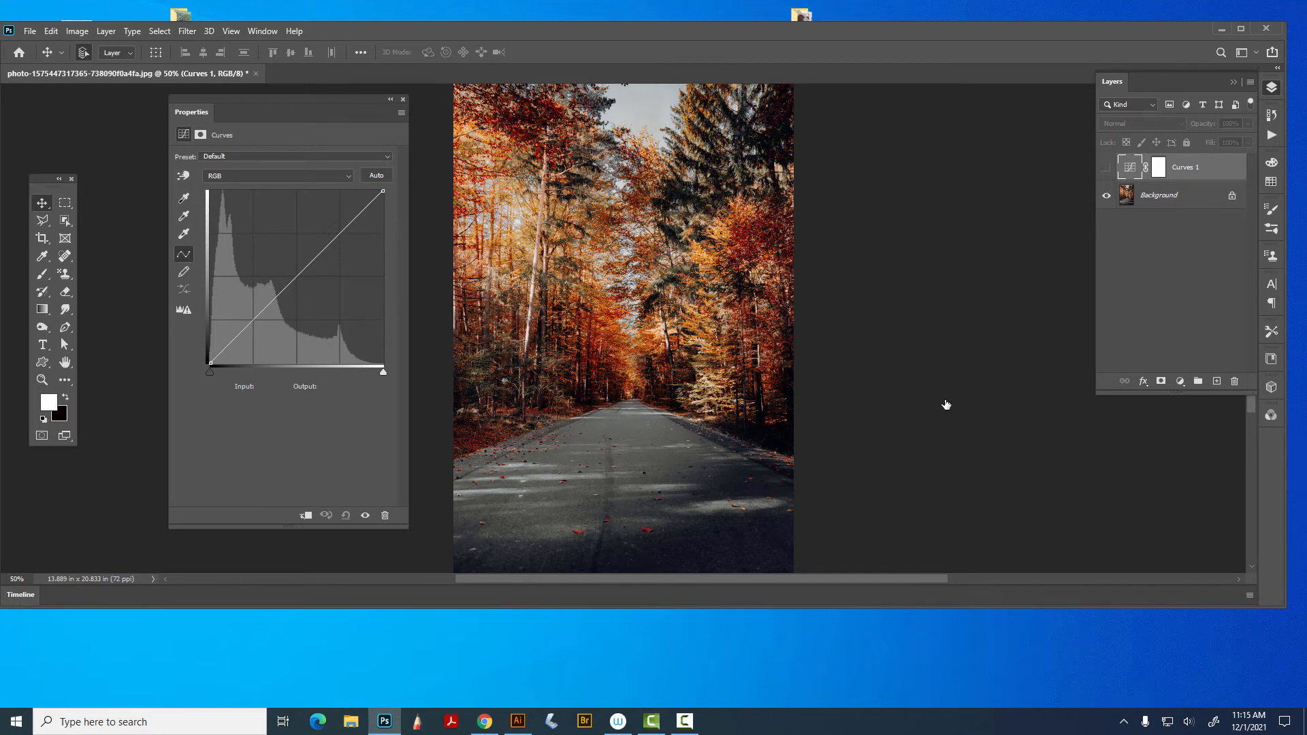
left_click(402, 99)
left_click_drag(1229, 169, 1241, 382)
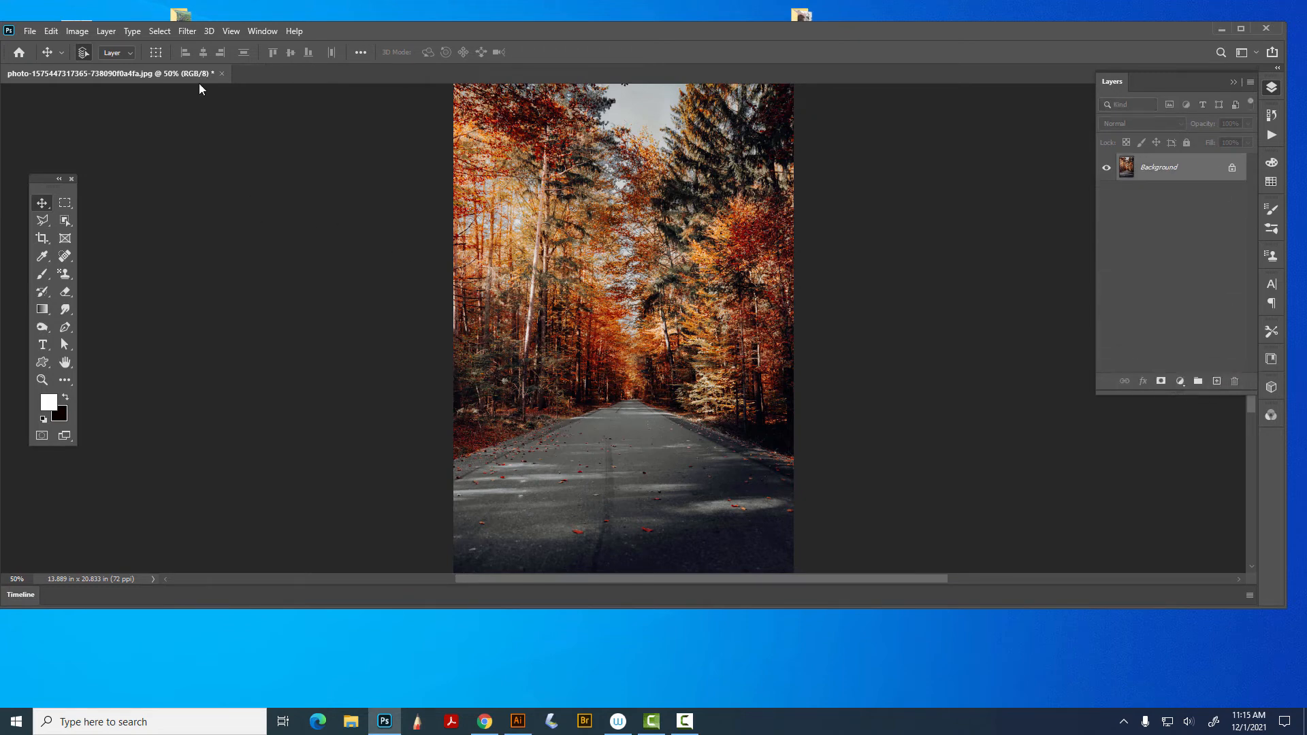
- Try a Hue/Saturation adjustment on the Background with the Master hue at -12, and cancel it
left_click(75, 33)
mouse_move(76, 69)
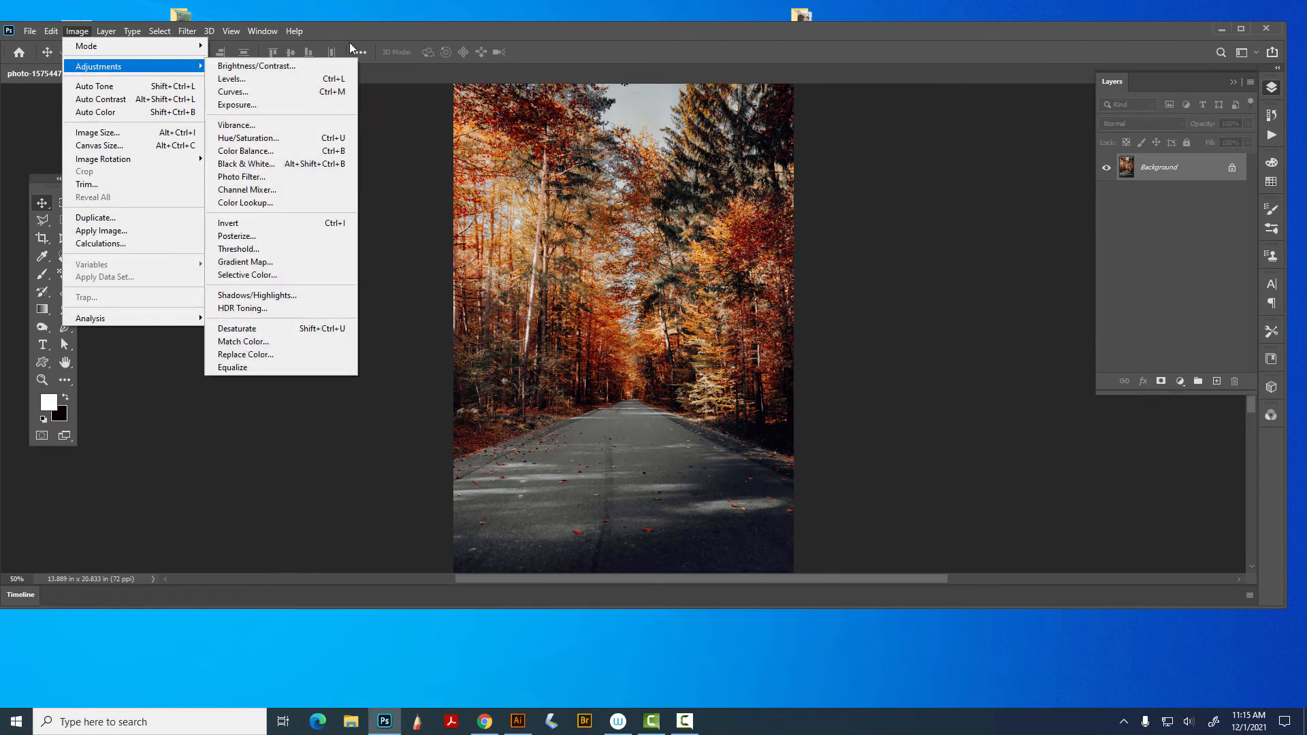
left_click(279, 139)
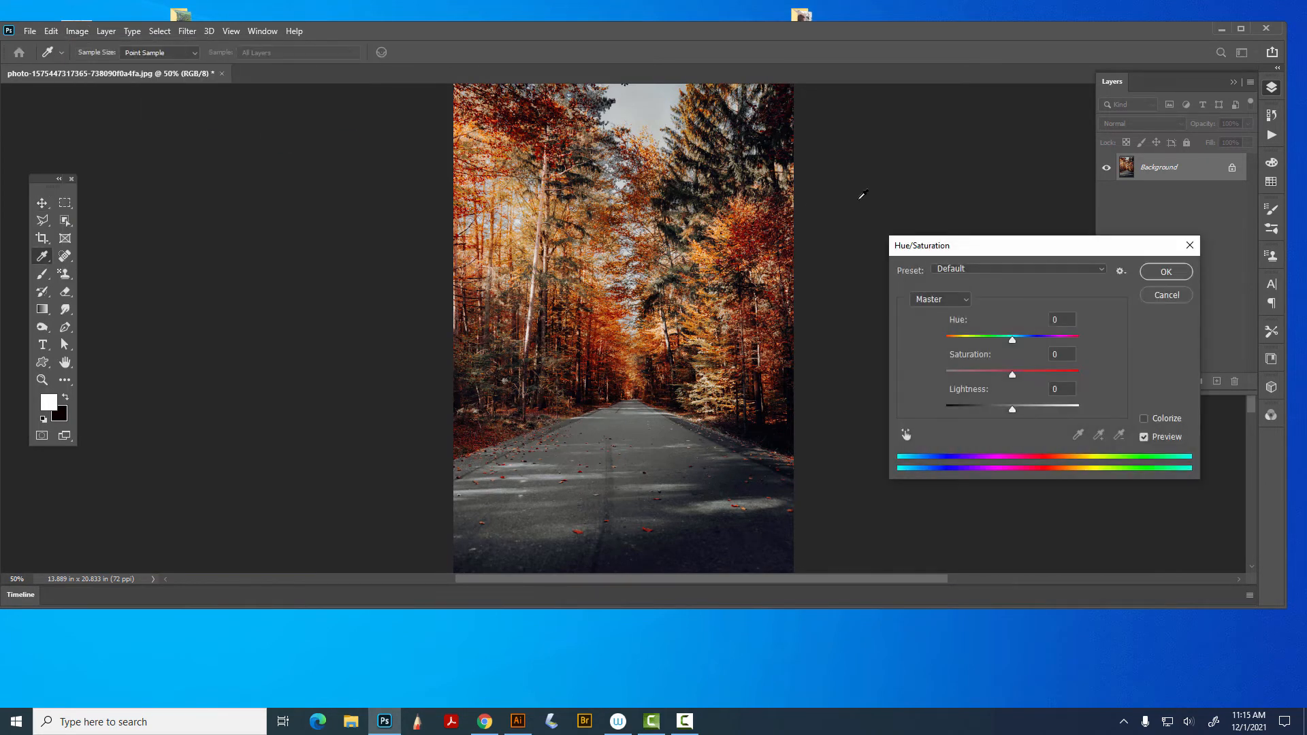
left_click_drag(976, 245, 175, 93)
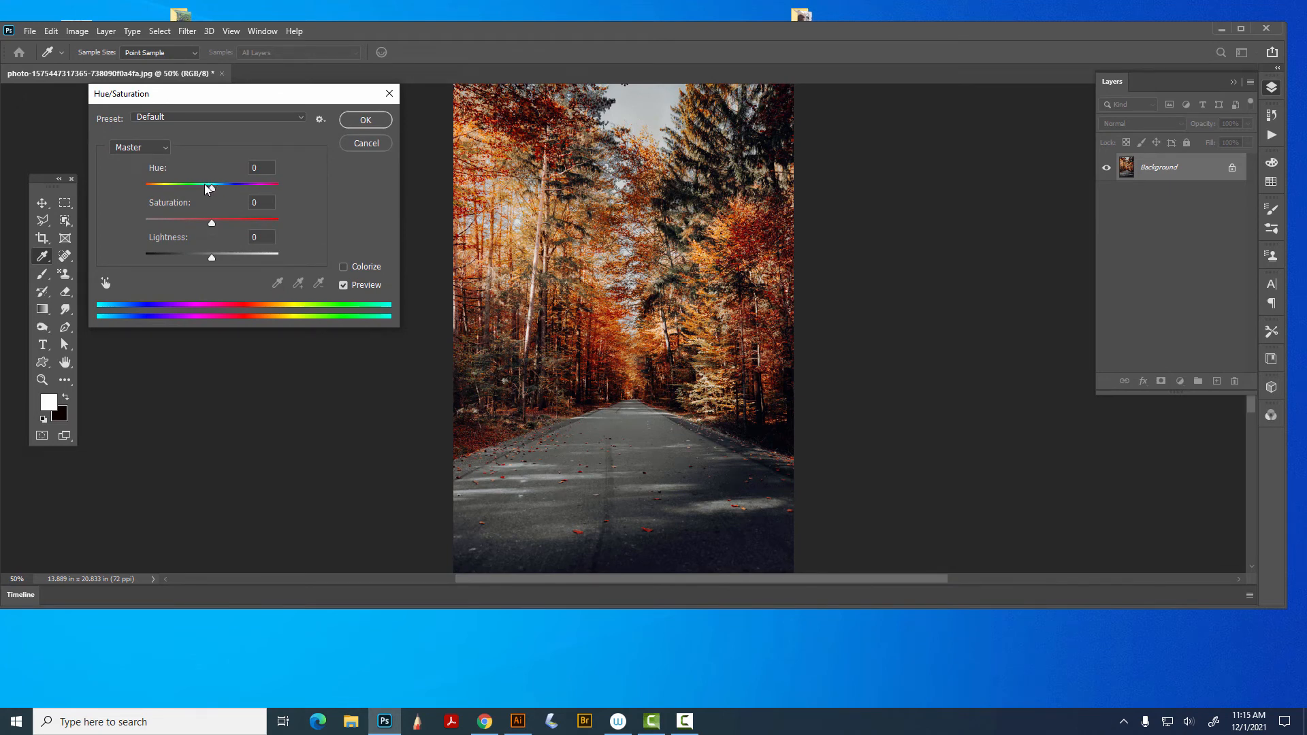
mouse_move(206, 187)
left_mouse_down()
mouse_move(272, 180)
mouse_move(180, 190)
mouse_move(204, 191)
left_mouse_up()
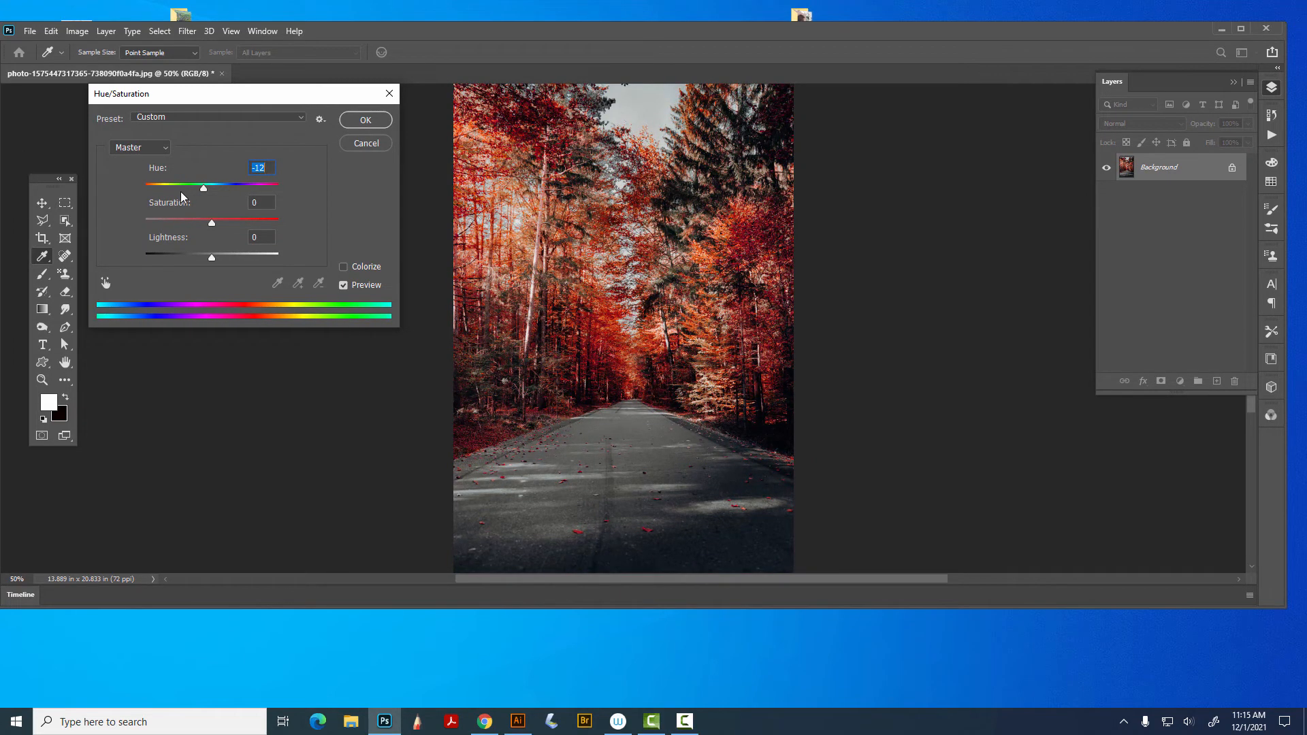
left_click(368, 145)
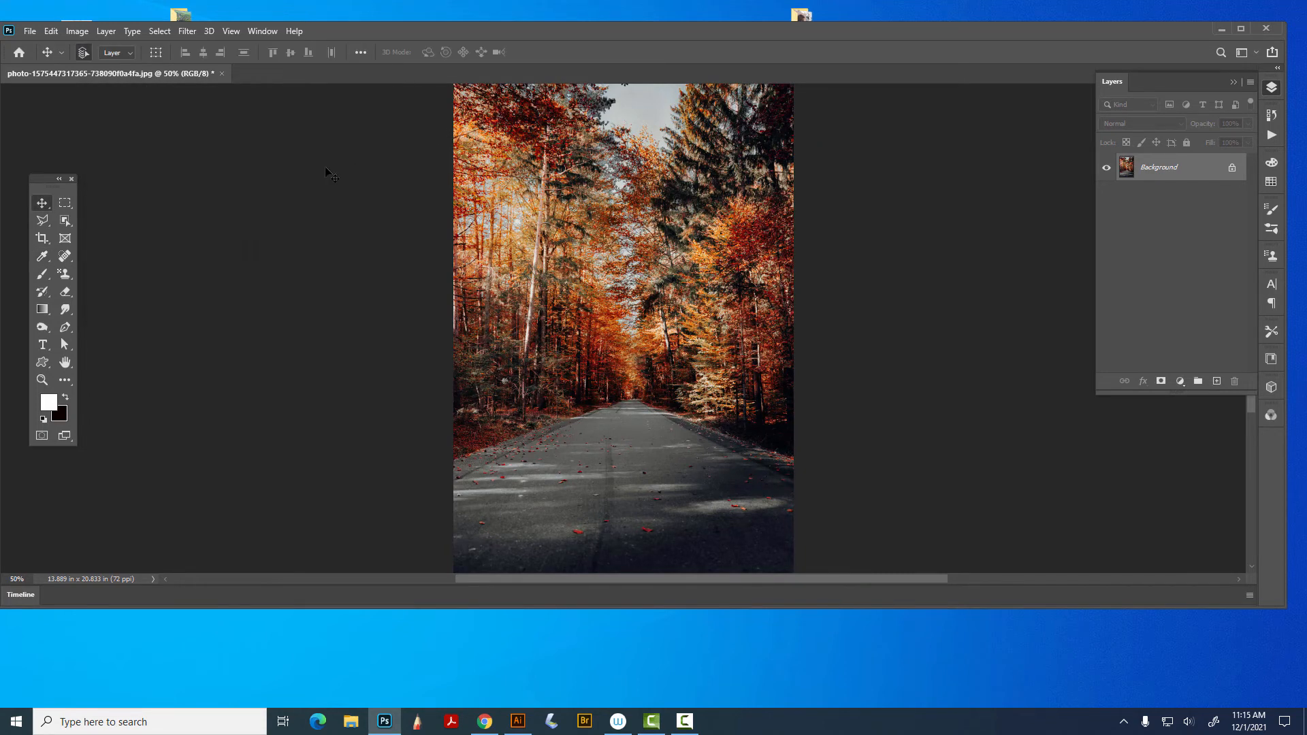
- Reopen Hue/Saturation and test the Master saturation at its maximum and lightness at +10, resetting both to 0
left_click(73, 30)
mouse_move(180, 67)
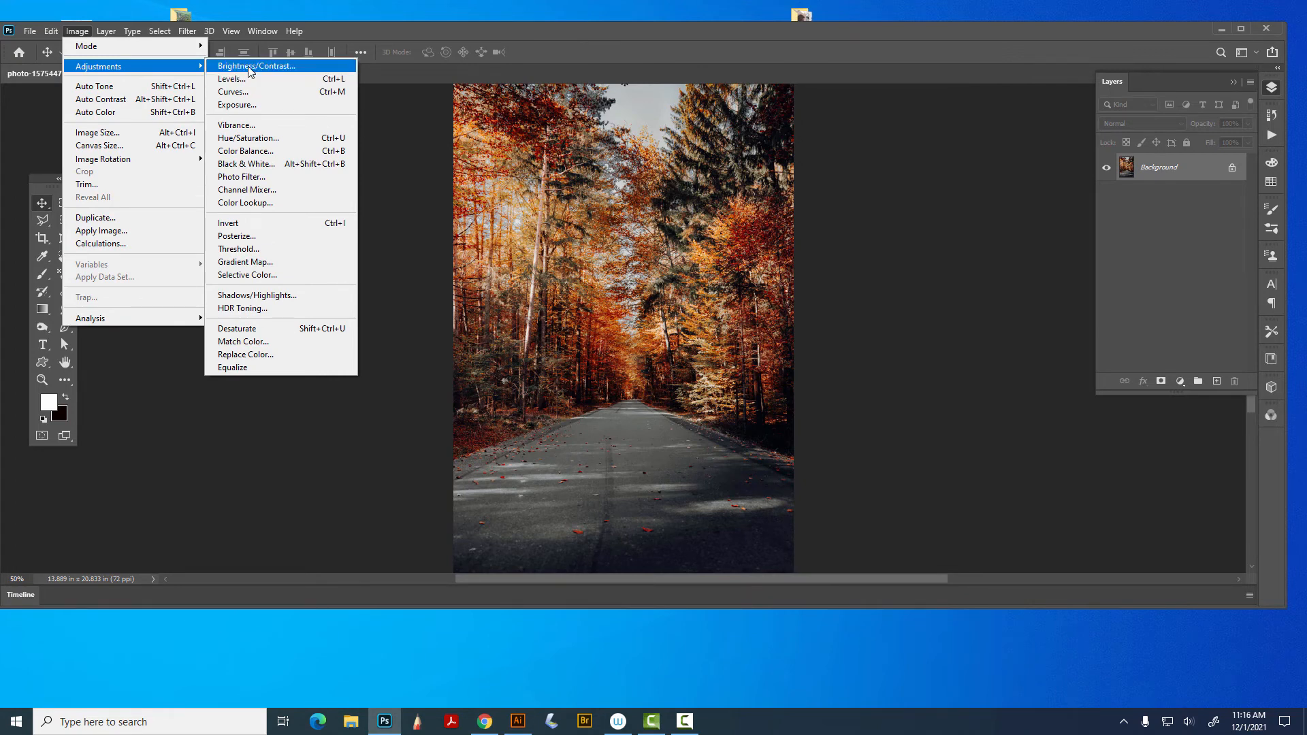
left_click(249, 137)
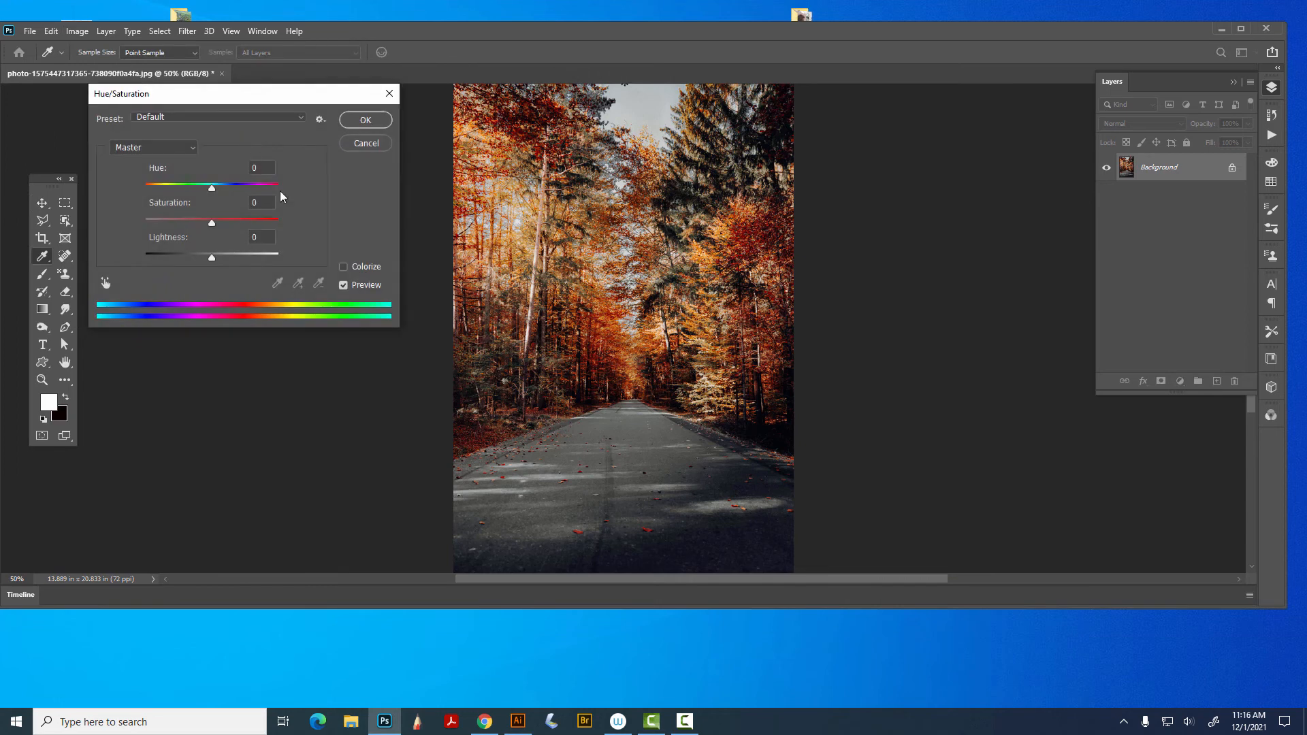
left_click_drag(212, 223, 306, 223)
type("0")
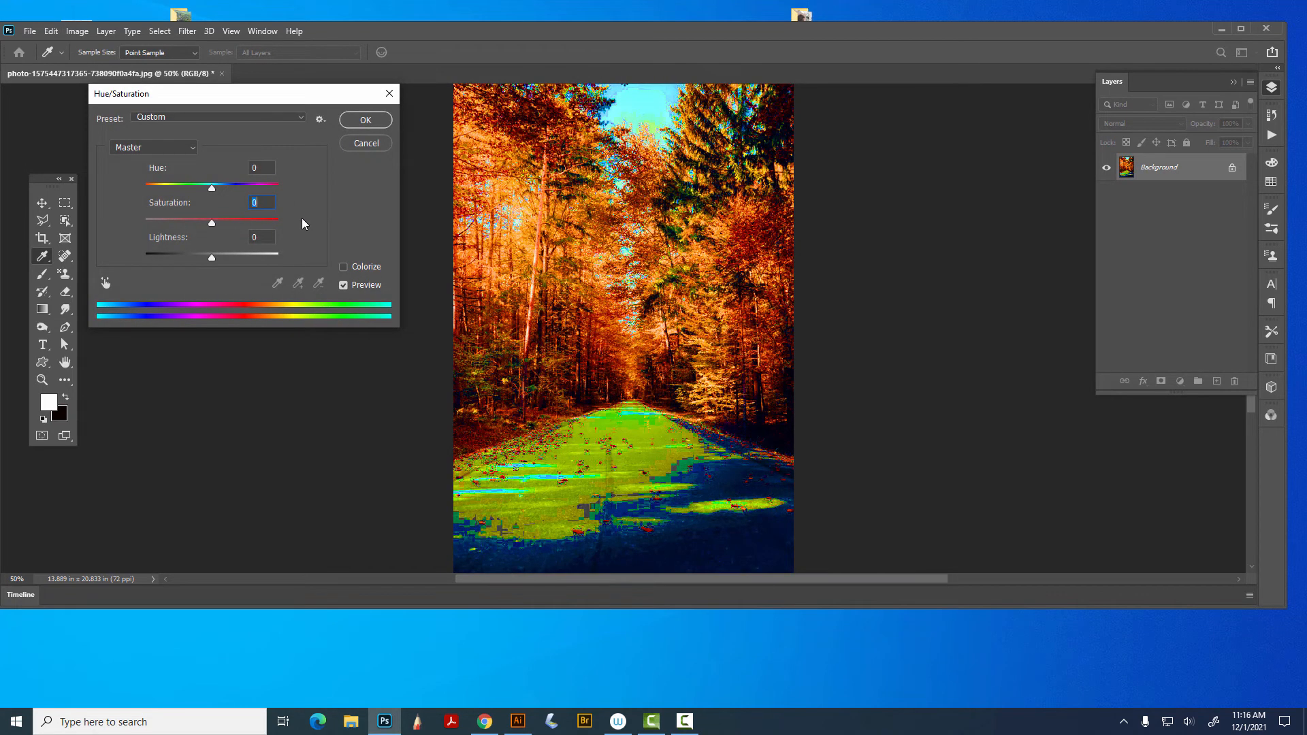
mouse_move(212, 254)
left_mouse_down()
mouse_move(201, 255)
mouse_move(244, 253)
mouse_move(219, 254)
left_mouse_up()
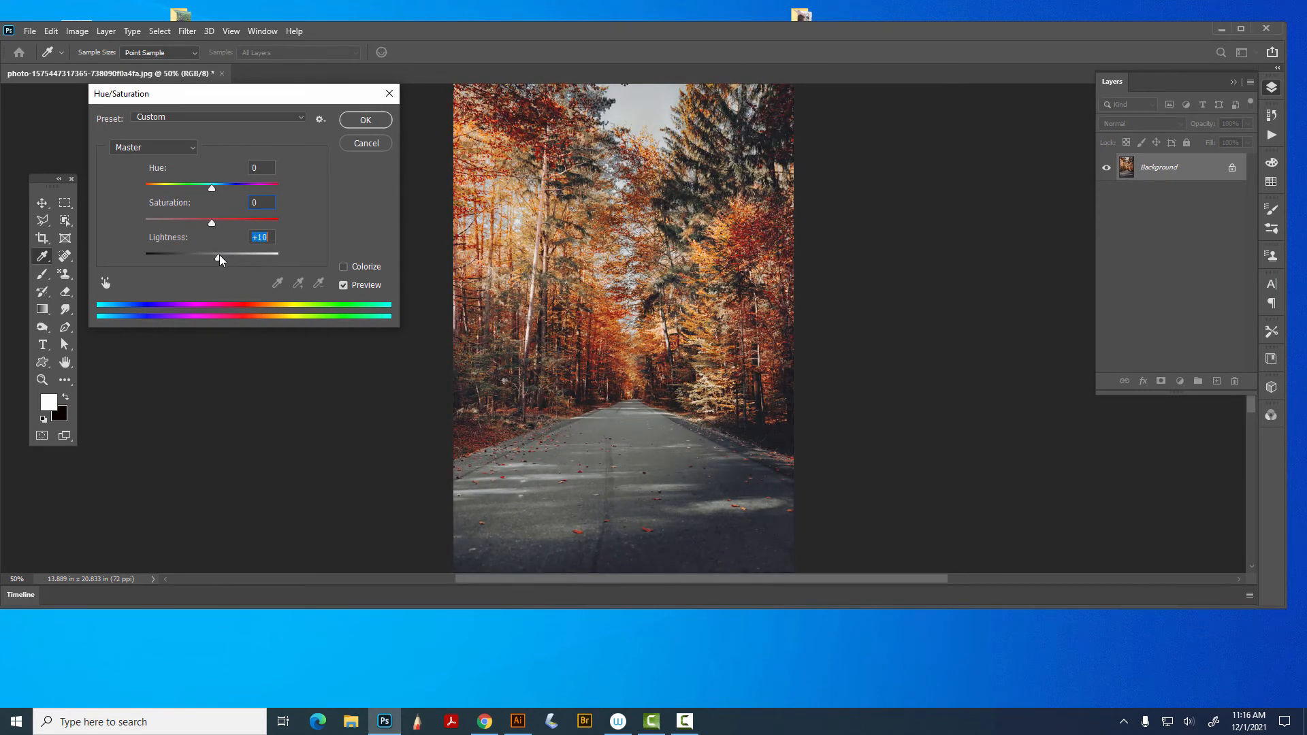
type("0")
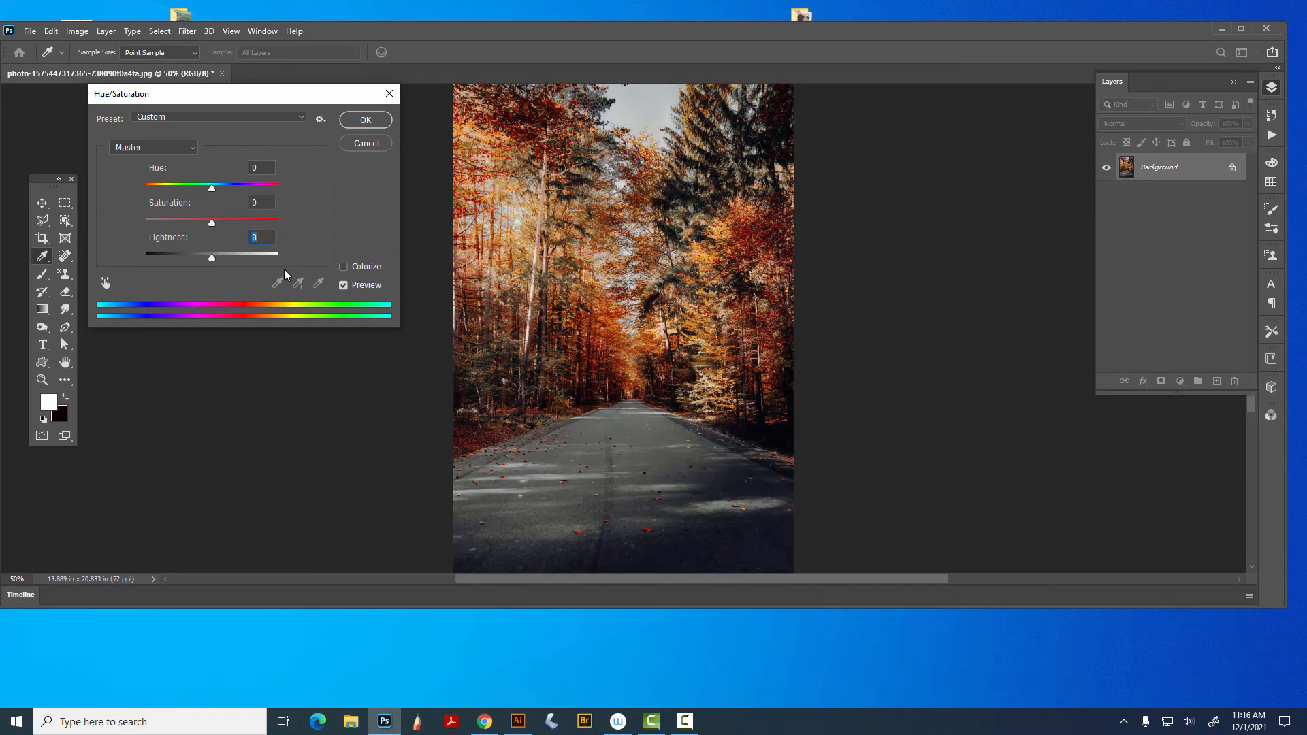
- Set the saturation of the Reds range to +37 in Hue/Saturation
left_click(163, 144)
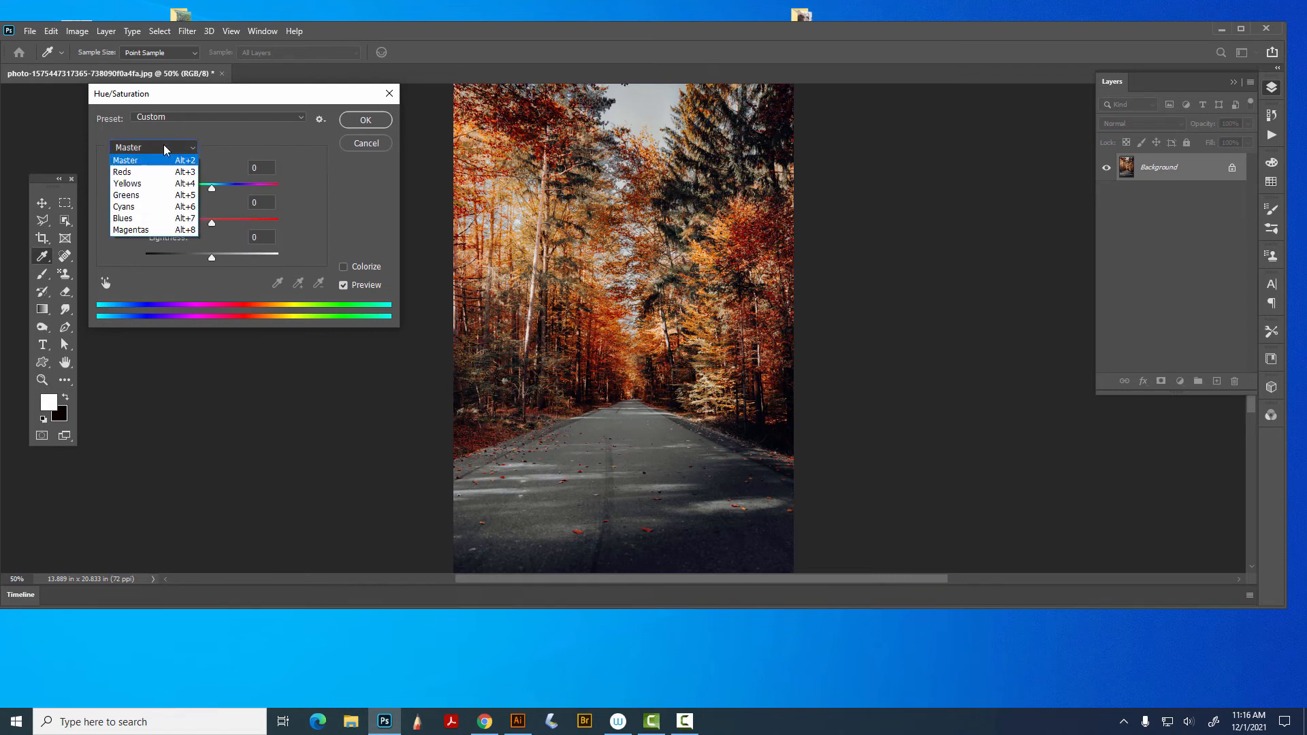
left_click(141, 171)
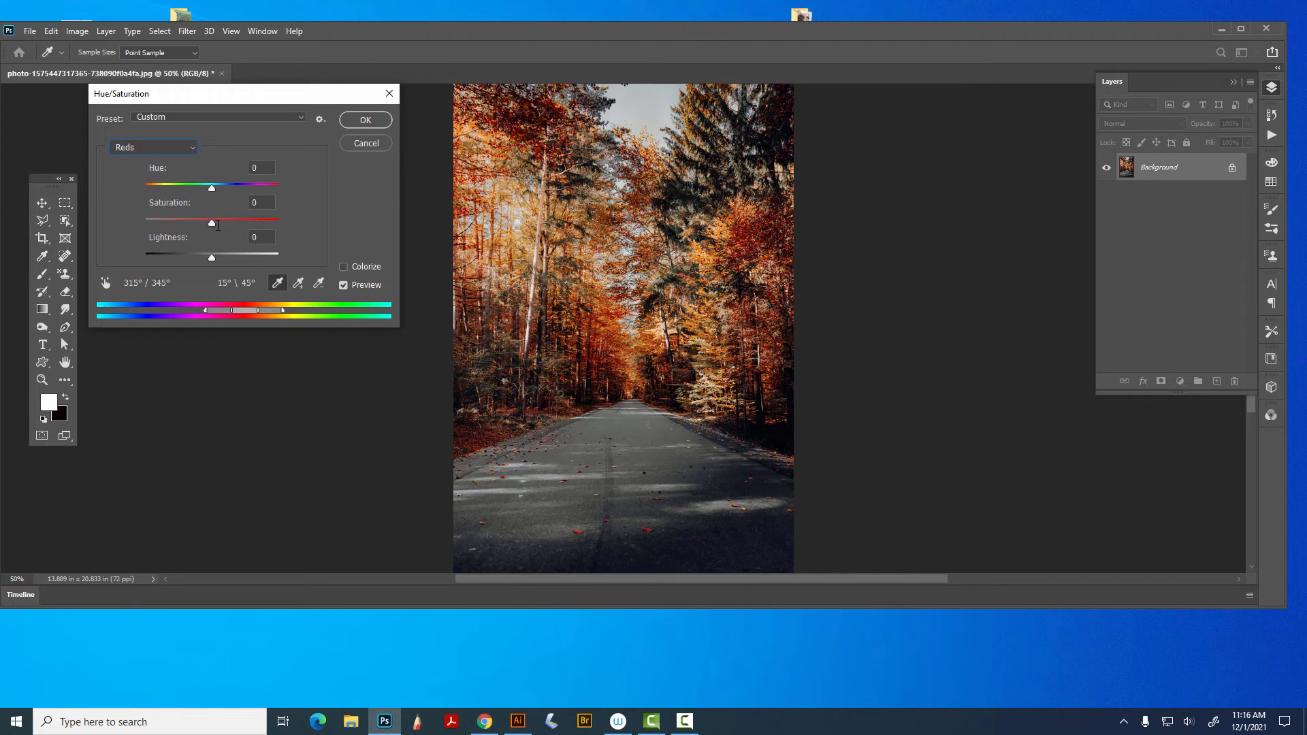
left_click_drag(211, 222, 238, 230)
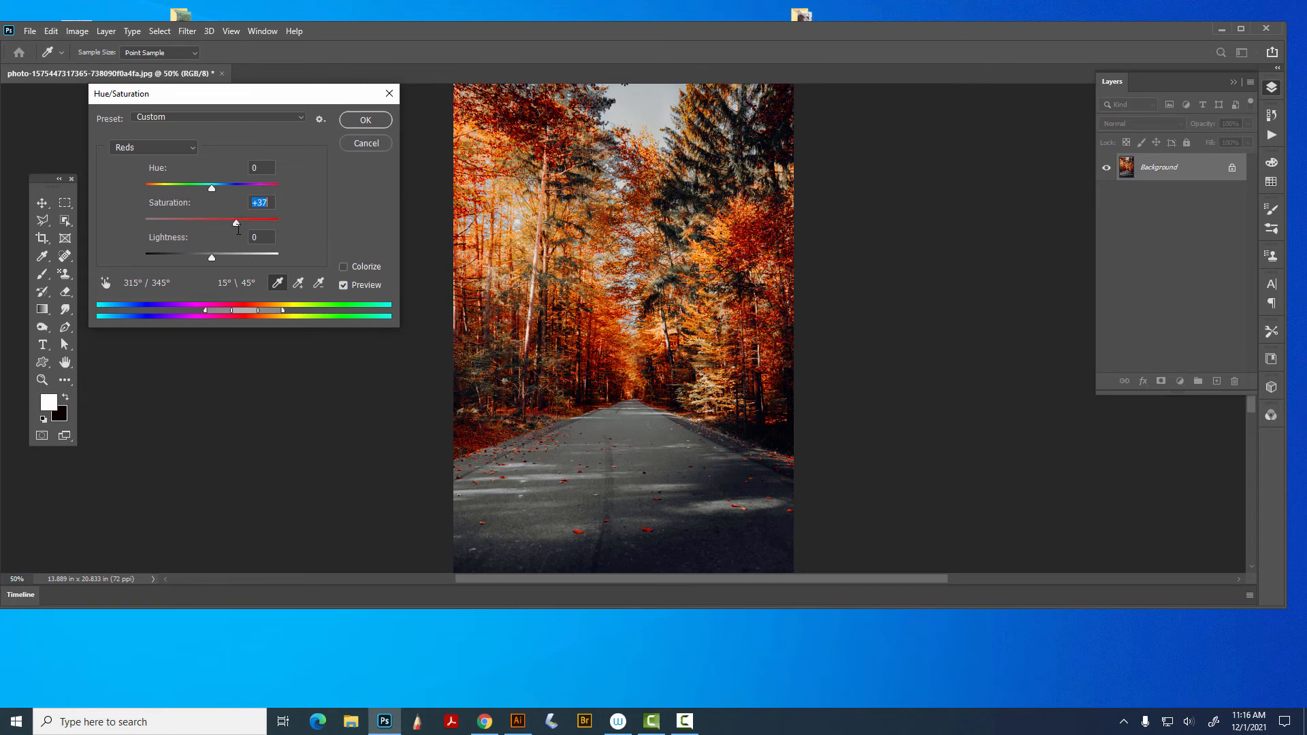
- Test saturation changes on the Blues and Cyans ranges, returning each to 0
left_click(180, 149)
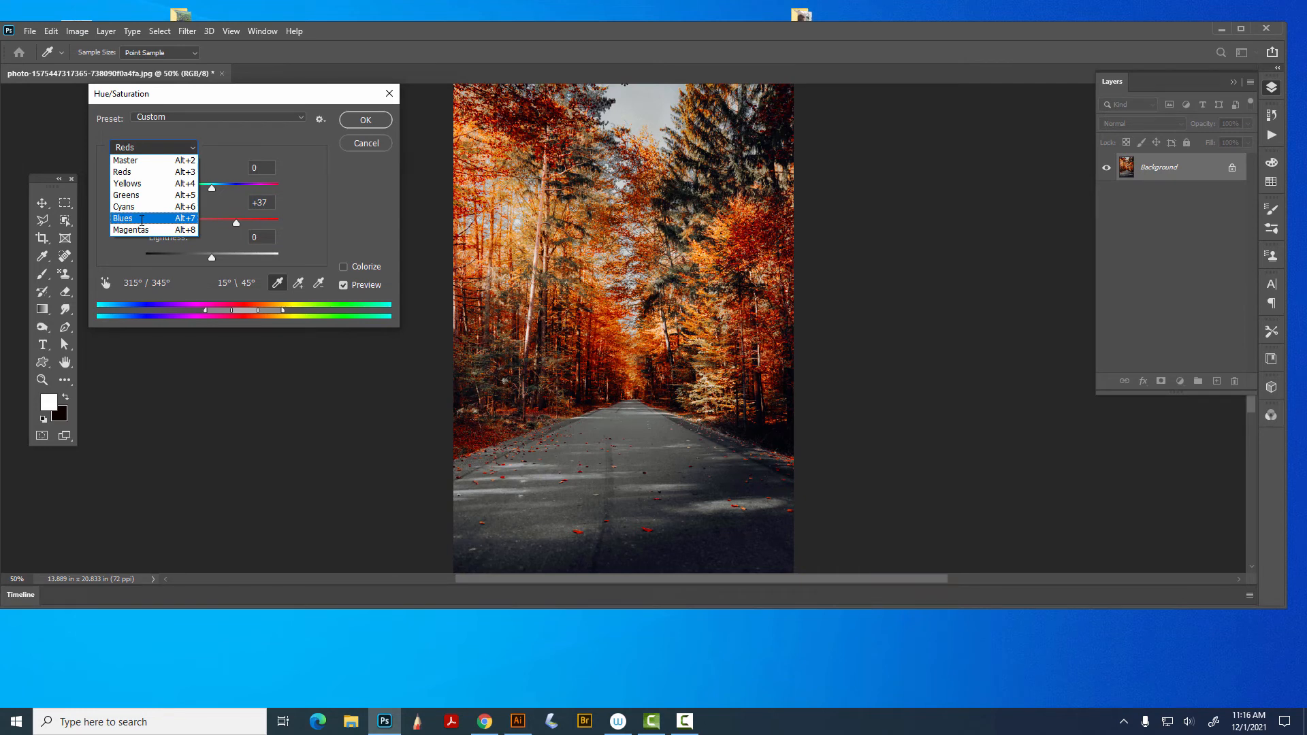
left_click(142, 219)
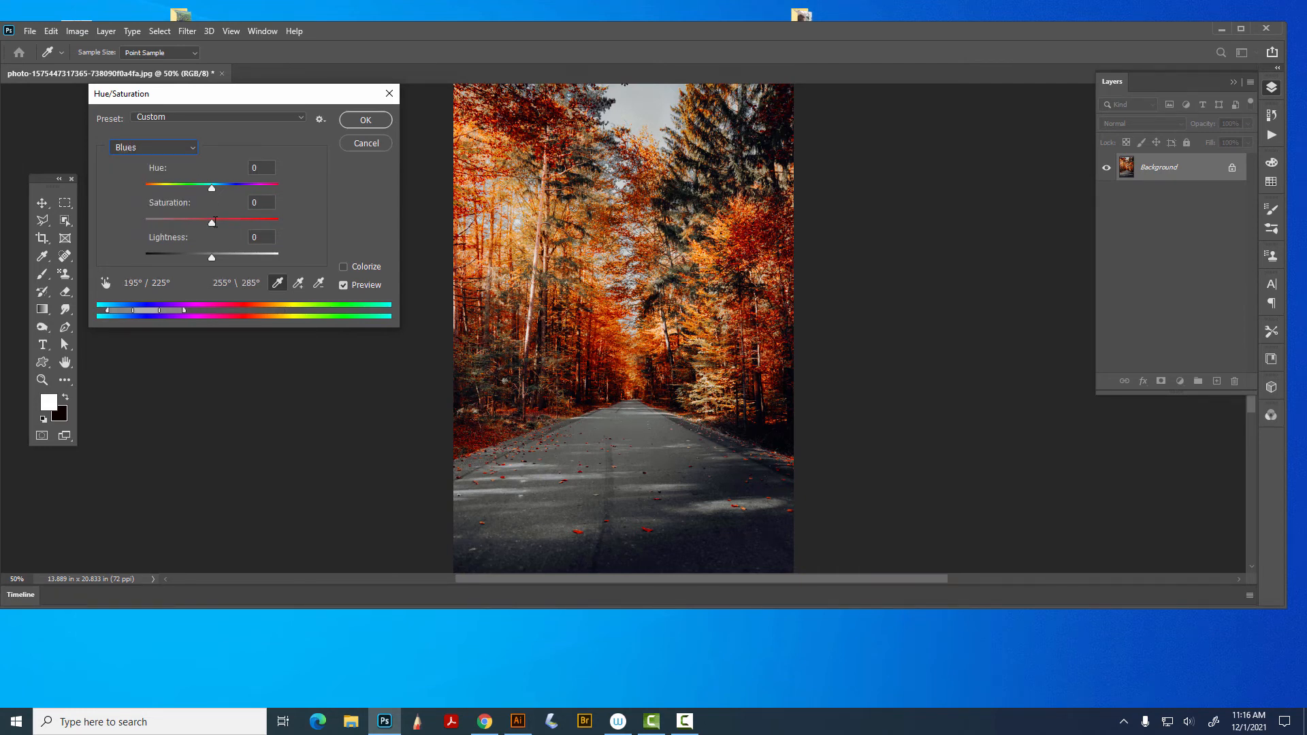
mouse_move(211, 220)
left_mouse_down()
mouse_move(283, 222)
mouse_move(207, 229)
left_mouse_up()
left_click(170, 149)
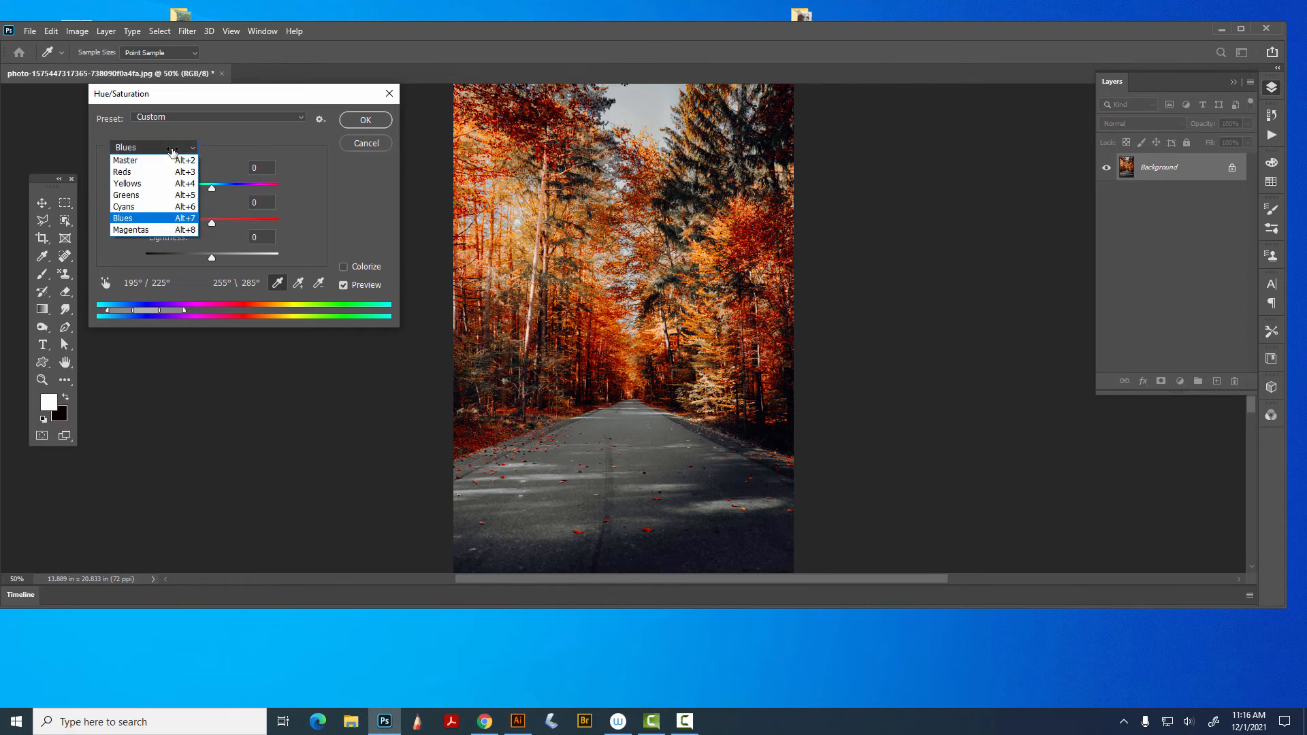
left_click(159, 207)
left_click_drag(213, 221, 278, 226)
type("0")
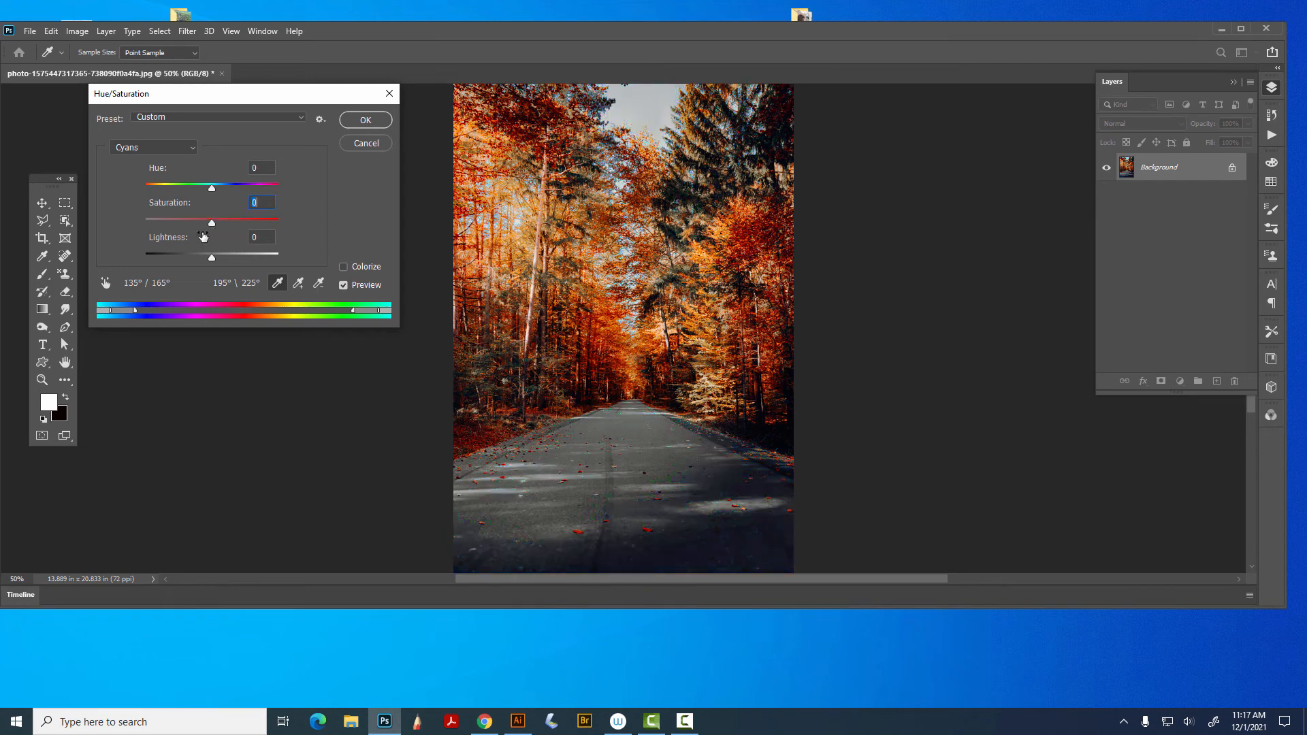
- Try the Magentas range at +28 saturation and return it to 0
left_click(163, 148)
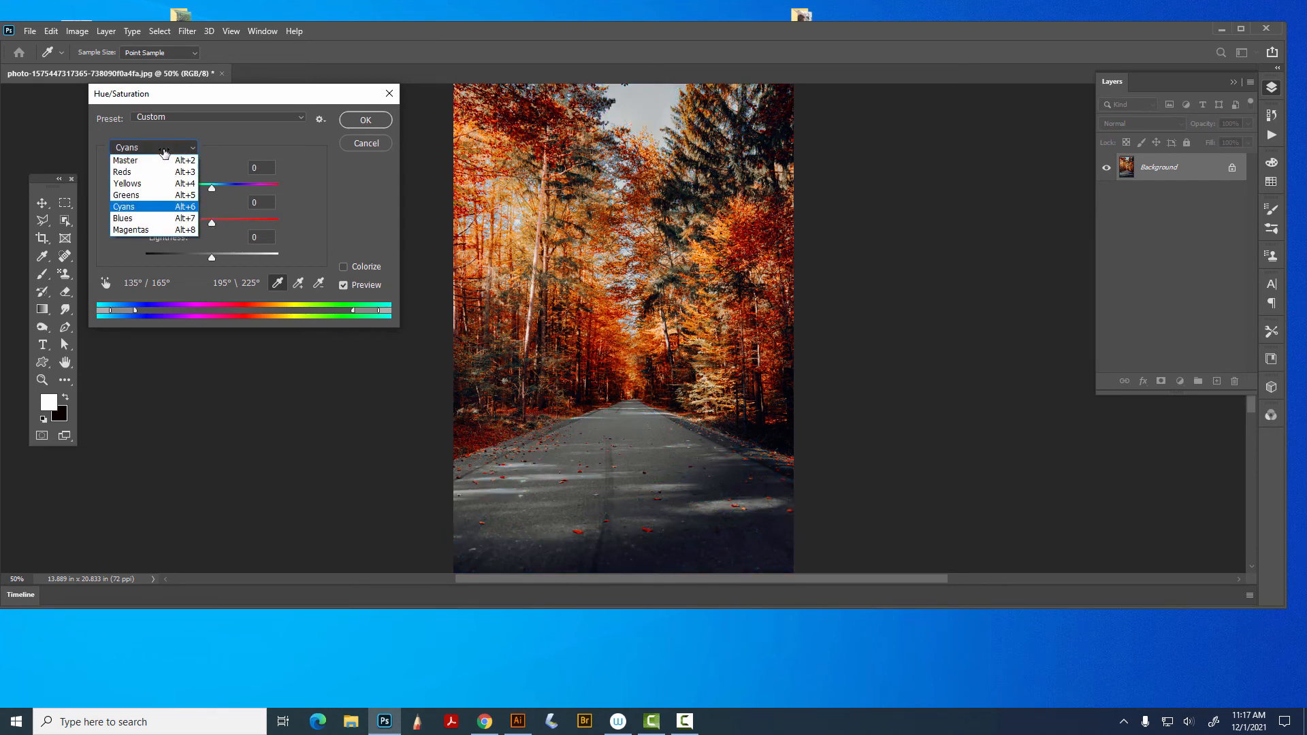
left_click(154, 230)
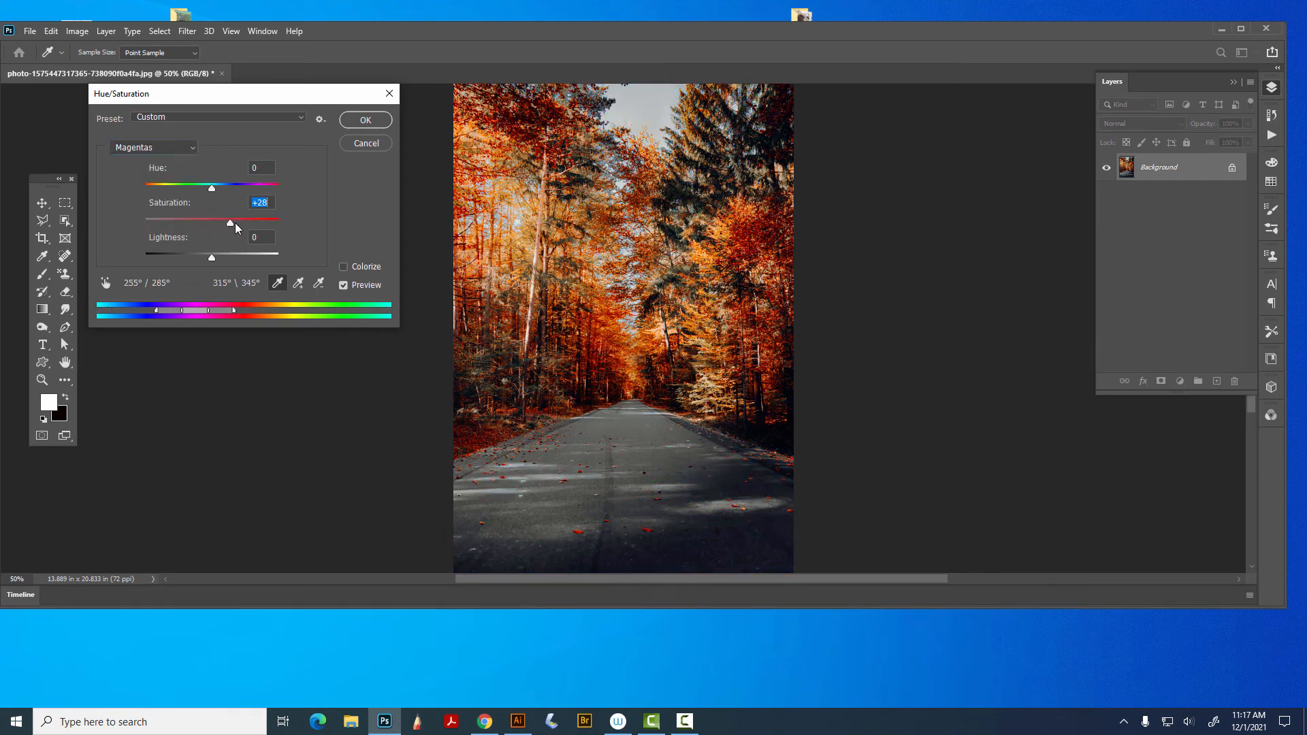
type("0")
left_click(181, 146)
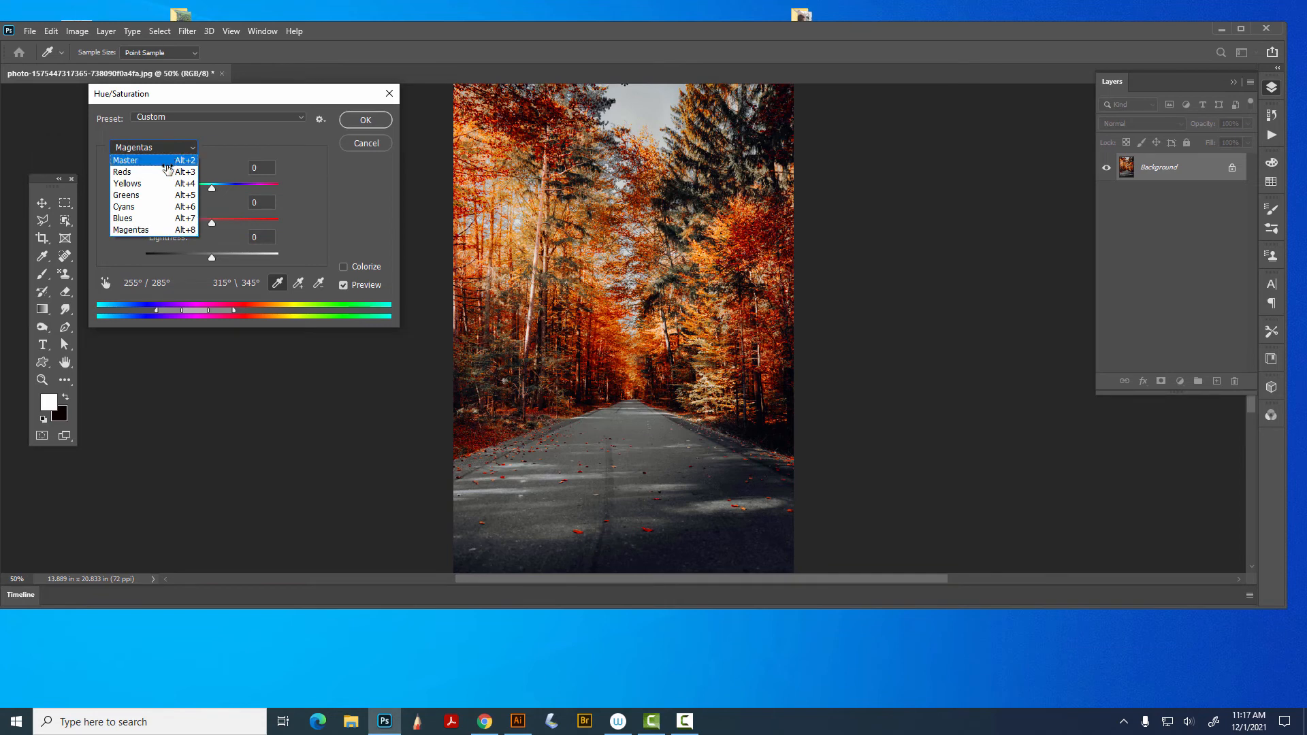
- Increase the saturation of the Yellows range in Hue/Saturation and apply the adjustment
left_click(159, 184)
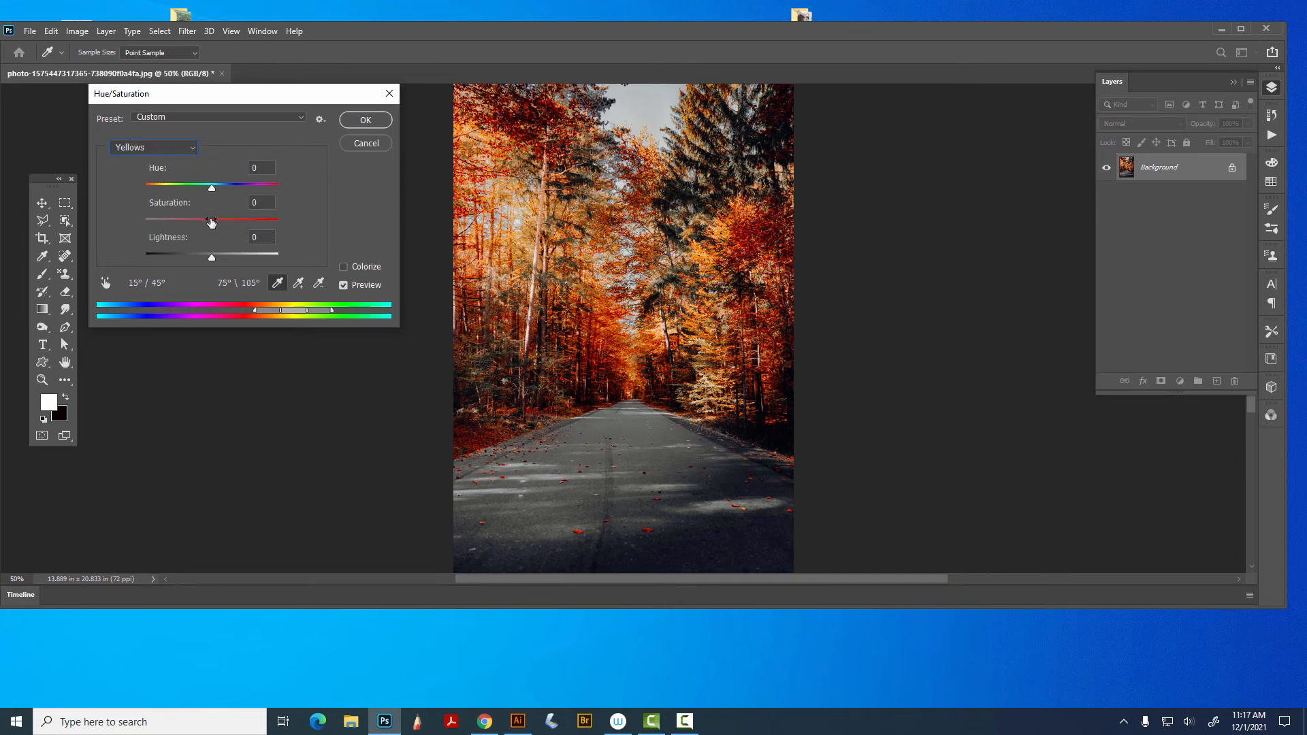
left_click_drag(212, 224, 247, 226)
left_click(365, 121)
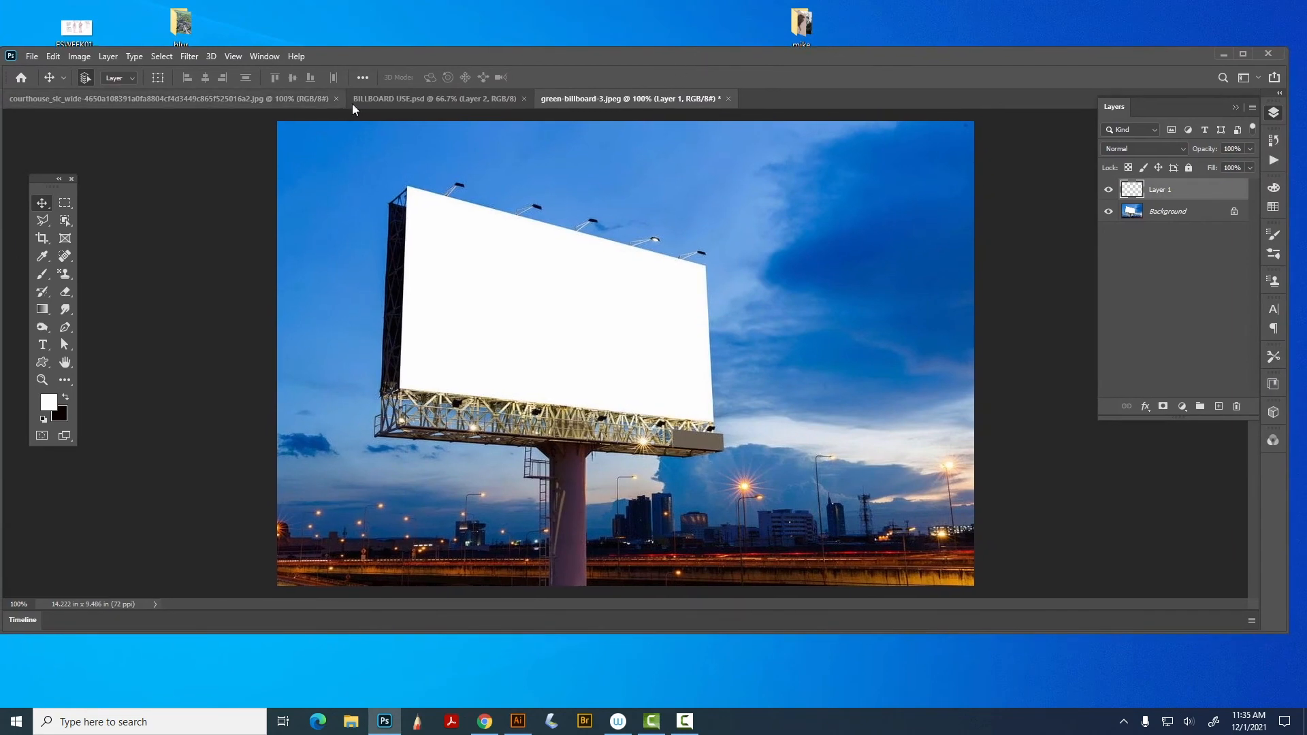
- Copy the selected artwork on Layer 2 of BILLBOARD USE.psd and return to the green-billboard-3.jpeg document
left_click(426, 97)
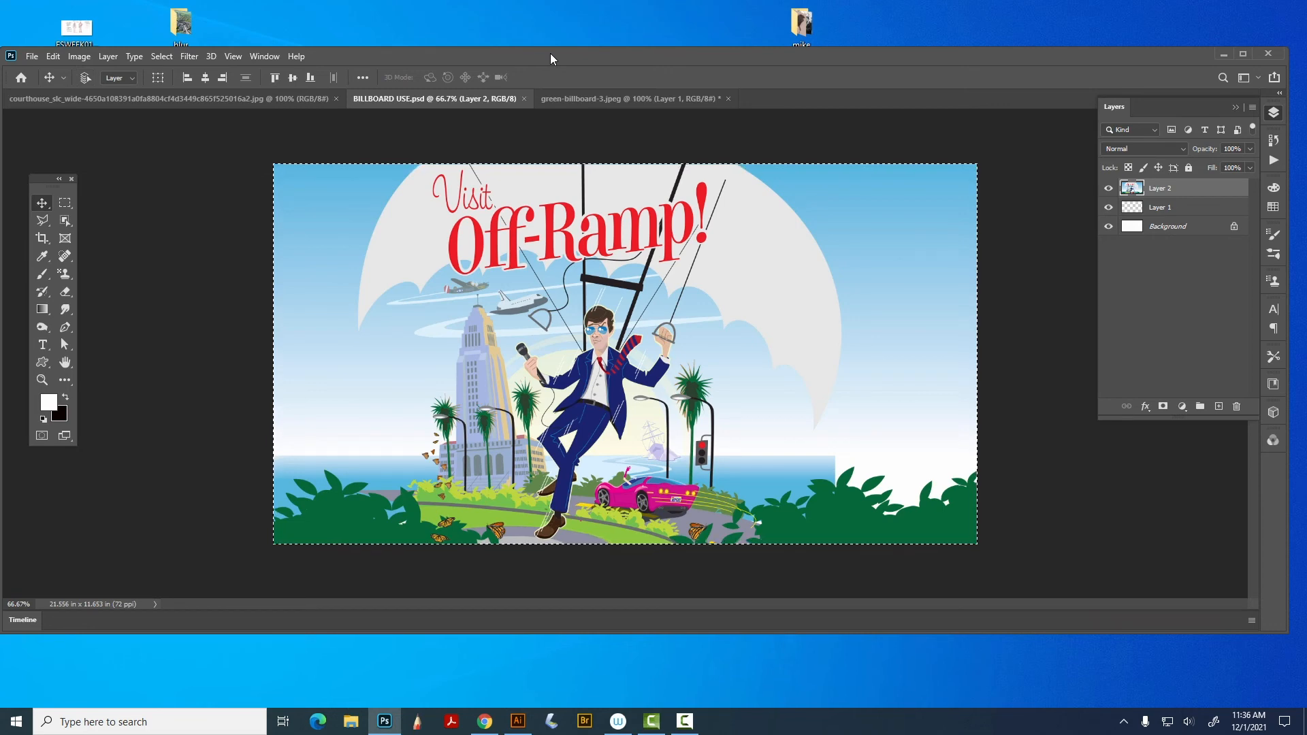
left_click(596, 100)
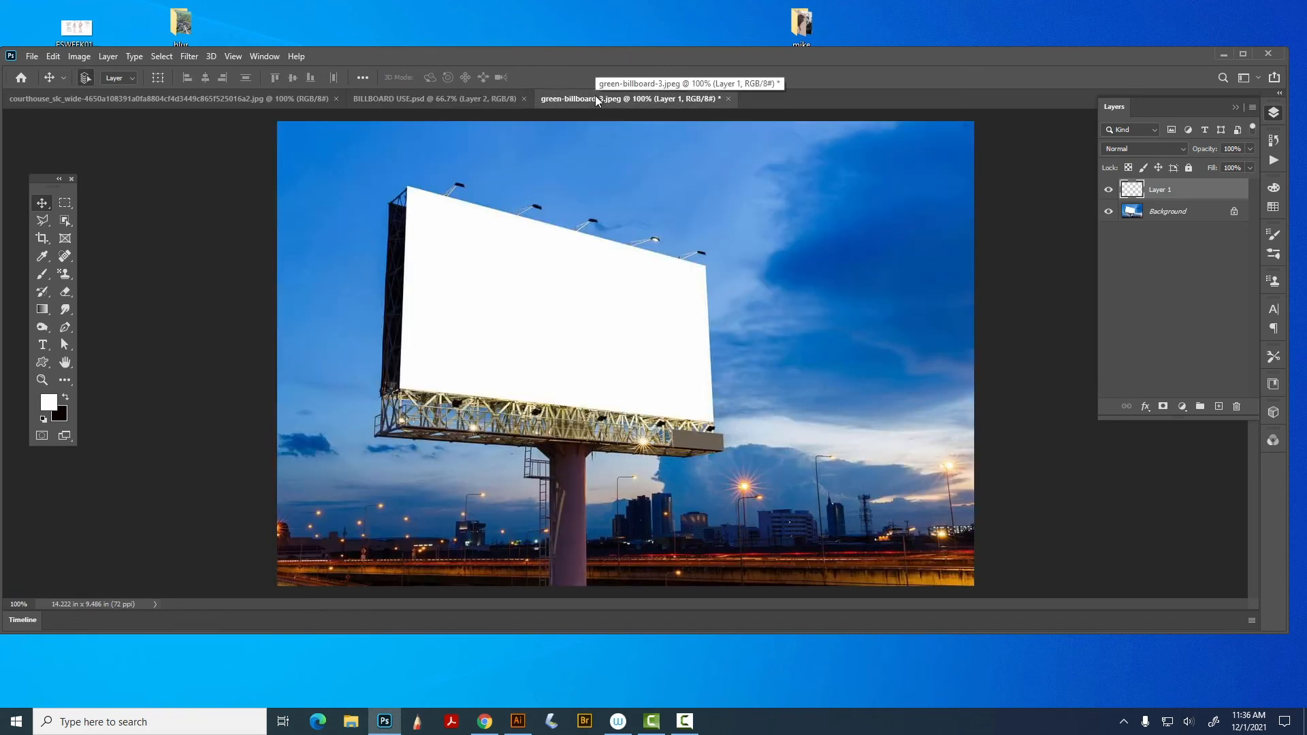
left_click_drag(494, 54, 497, 21)
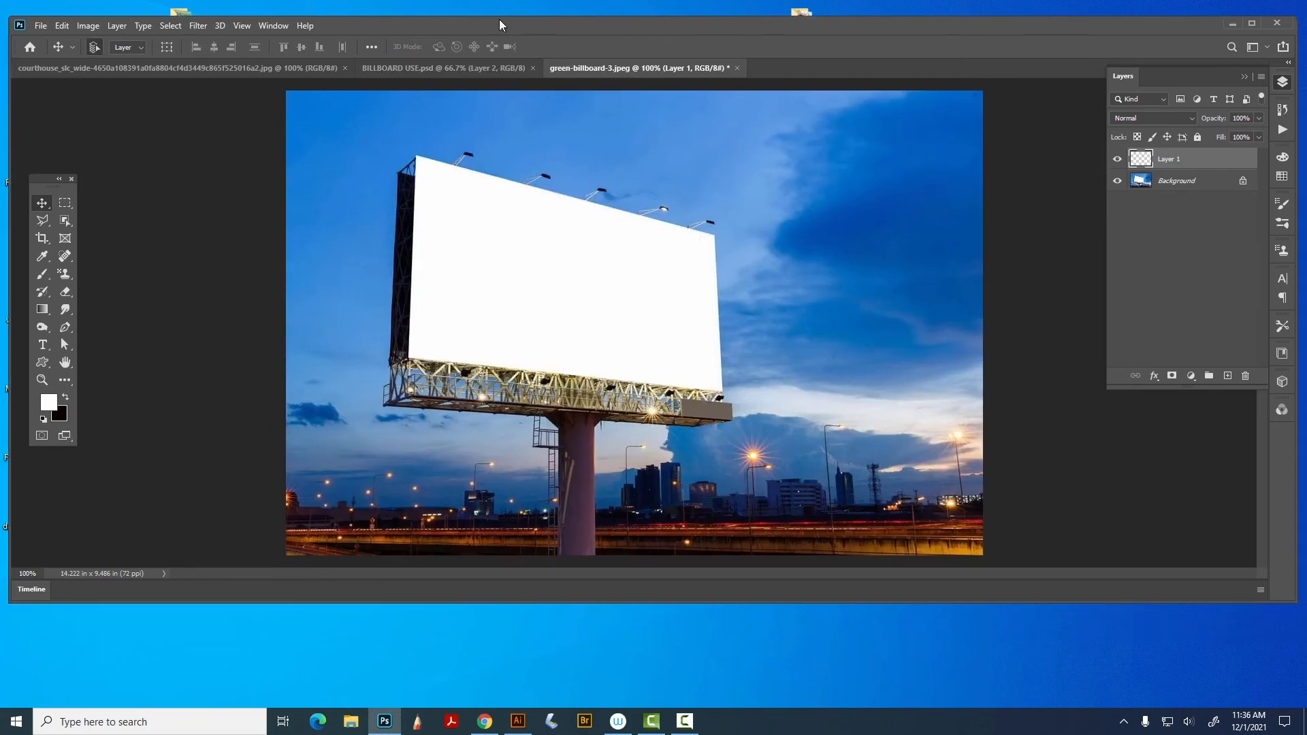
- Open the Vanishing Point filter on Layer 1 and create a perspective plane from the four corners of the blank white billboard
left_click(199, 24)
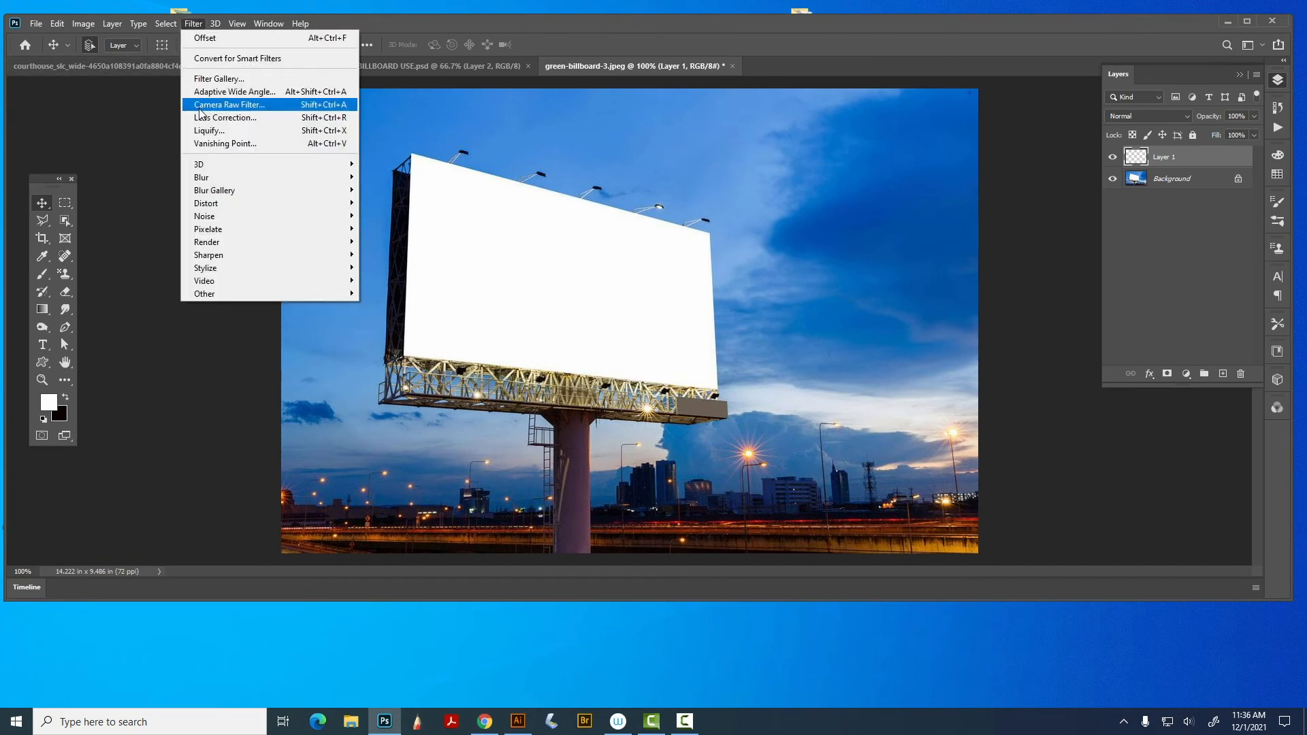
left_click(203, 144)
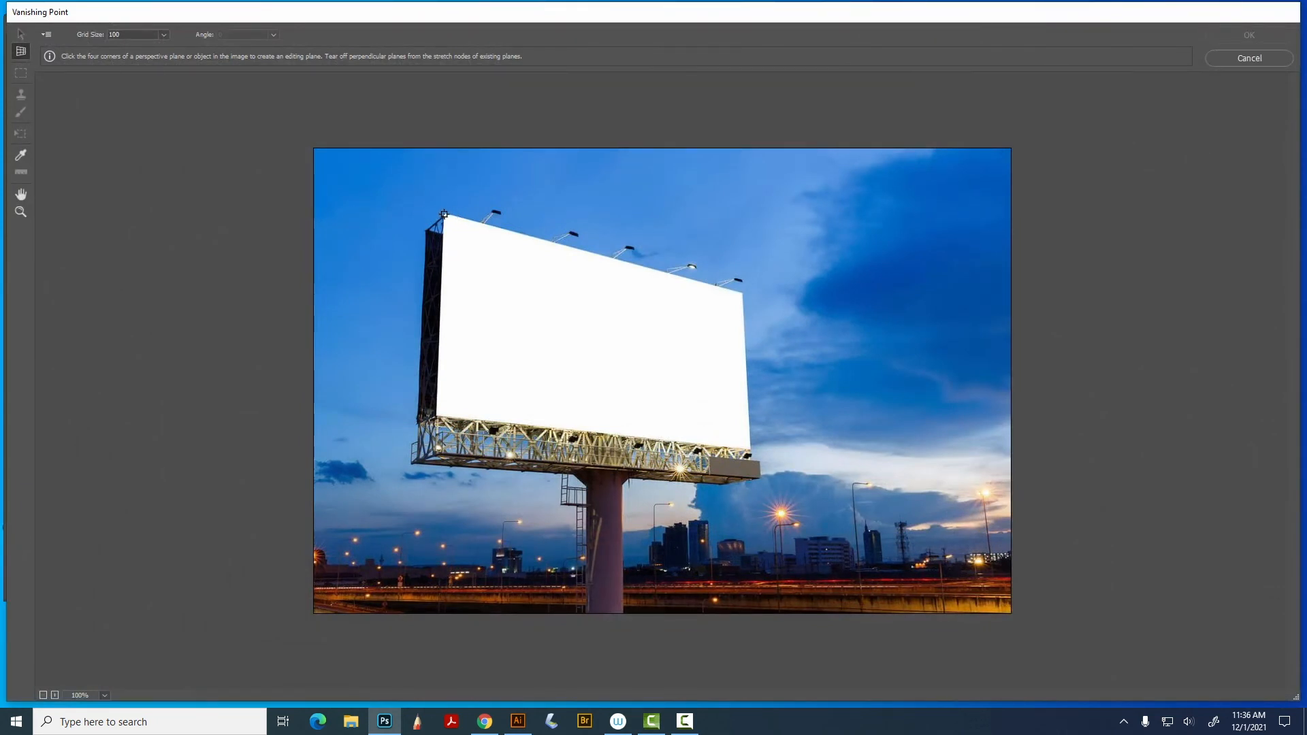
left_click(443, 214)
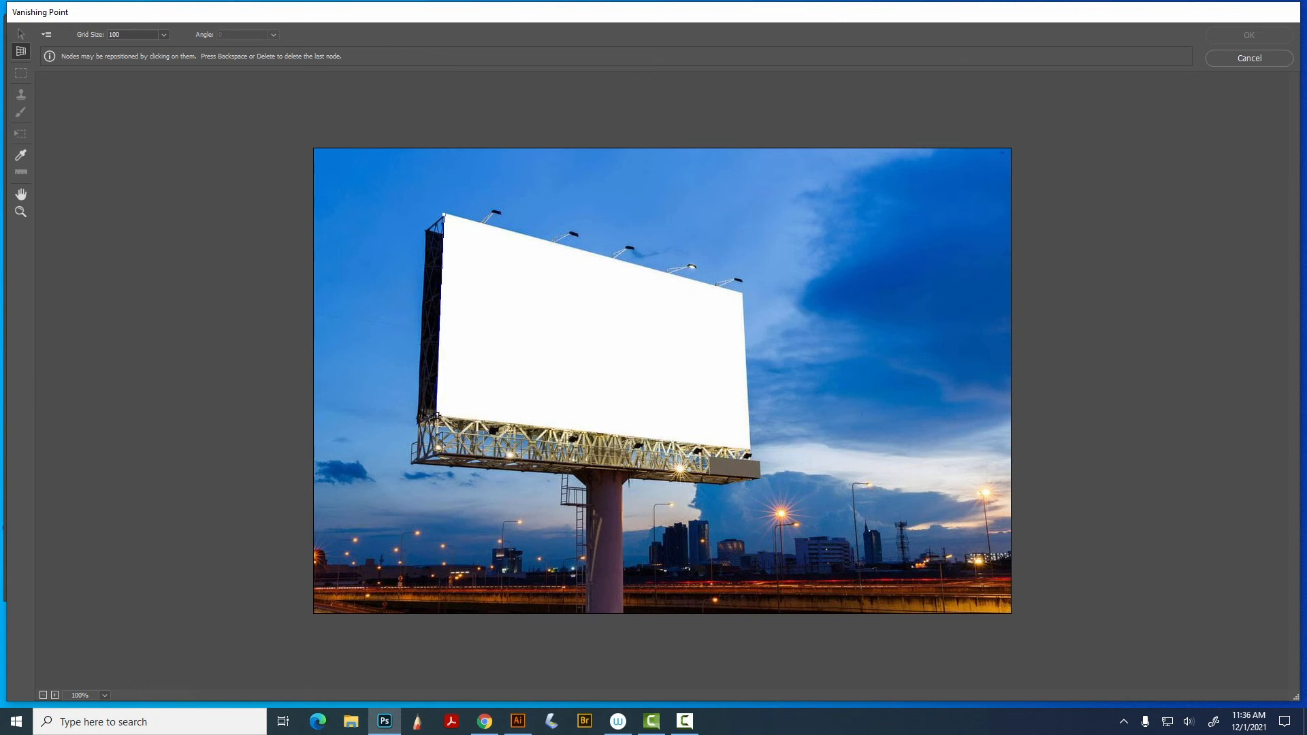
left_click(436, 416)
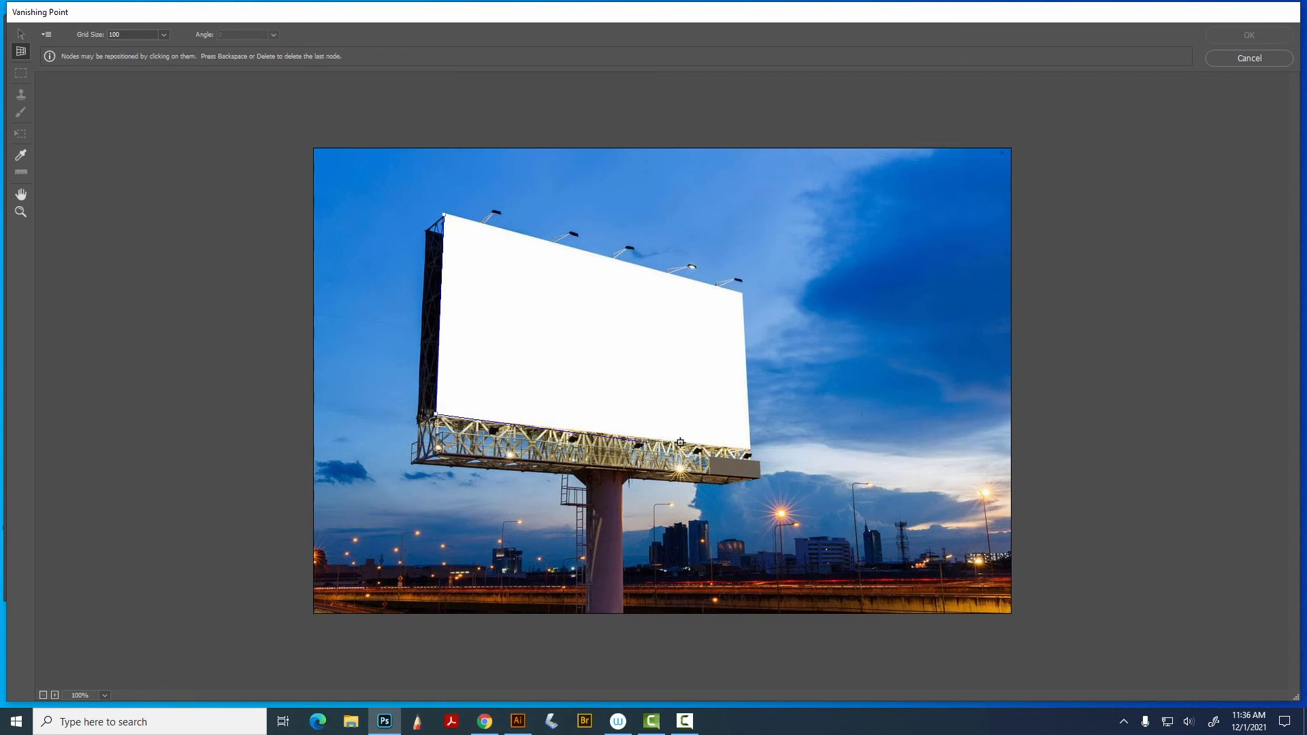
left_click(753, 451)
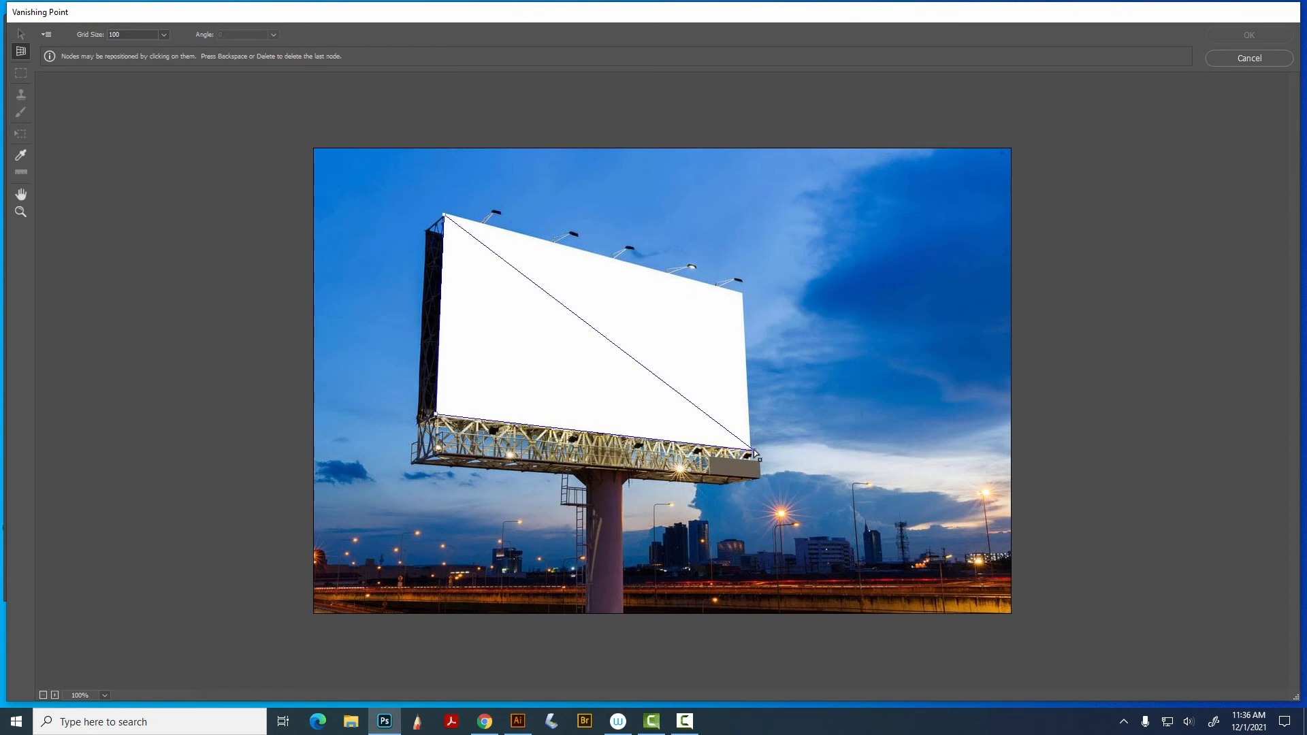
left_click(742, 292)
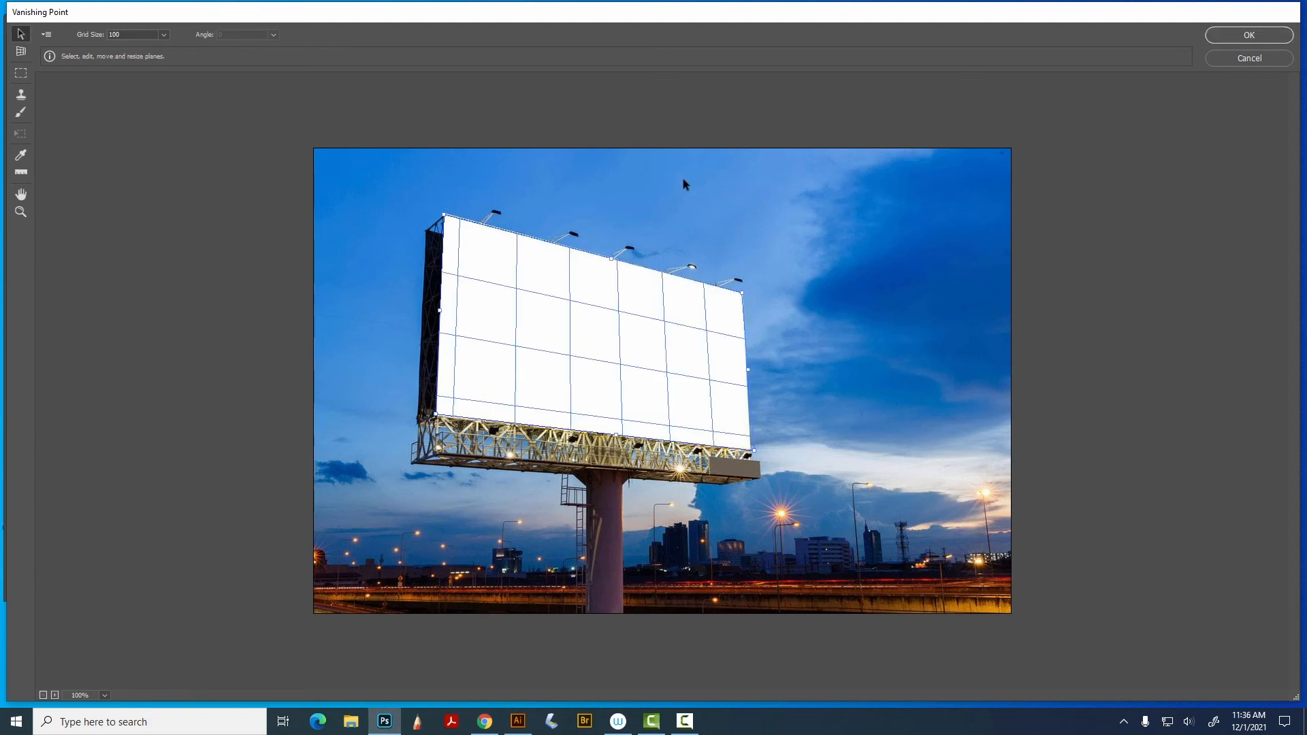
- Fine-tune the corner nodes of the perspective plane to match the edges of the white billboard face
scroll(683, 178, "up", 1)
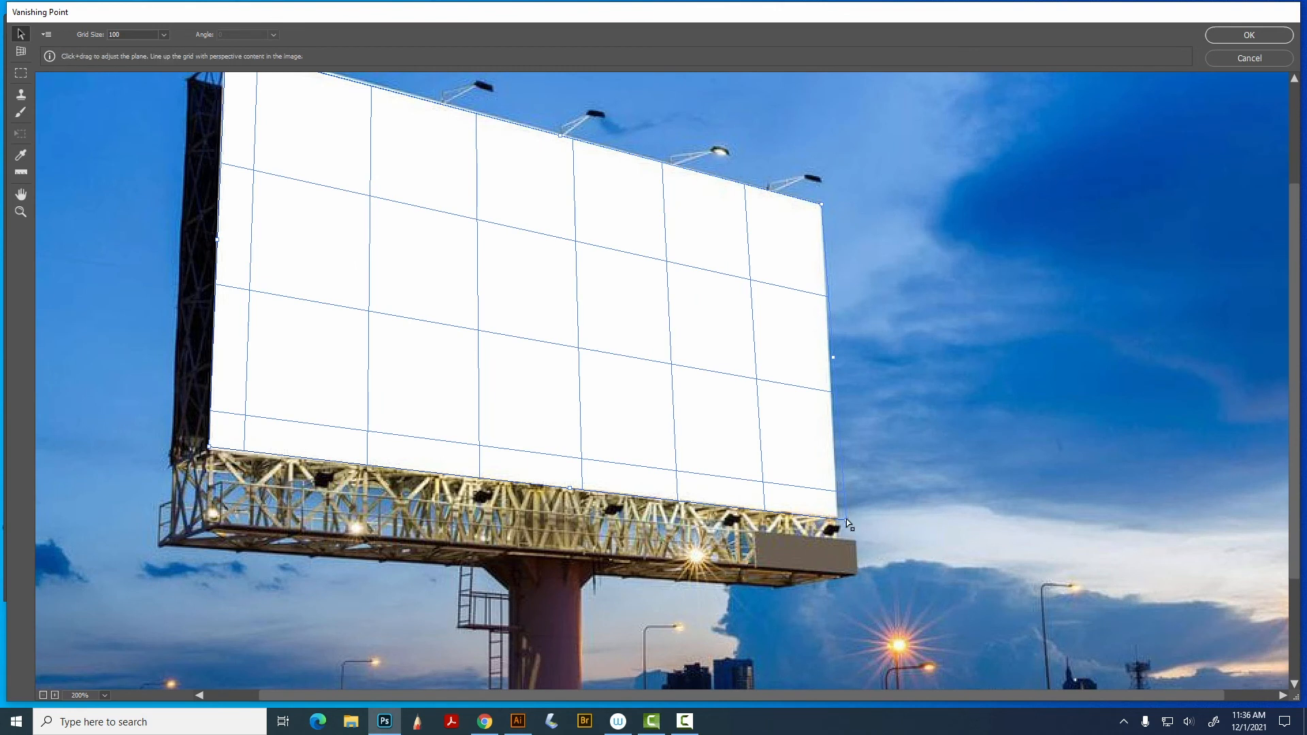
left_click_drag(846, 519, 839, 520)
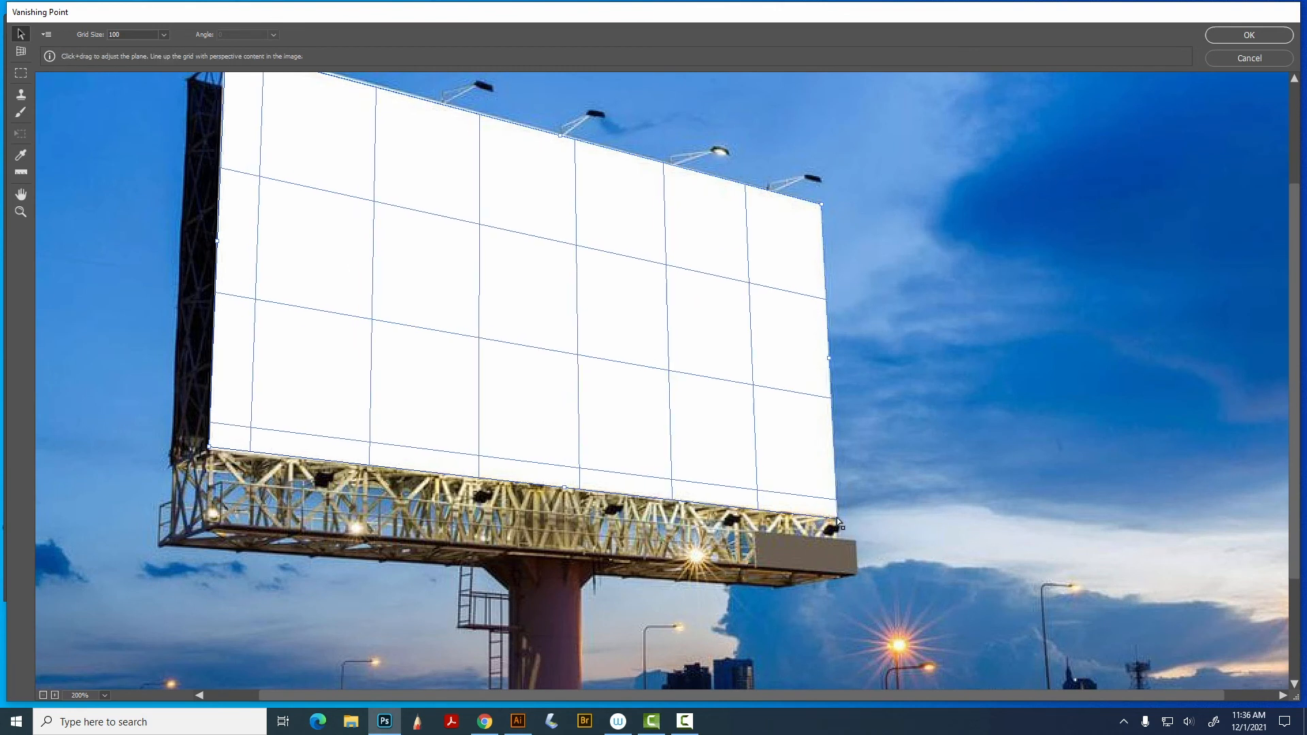
left_click_drag(209, 451, 207, 452)
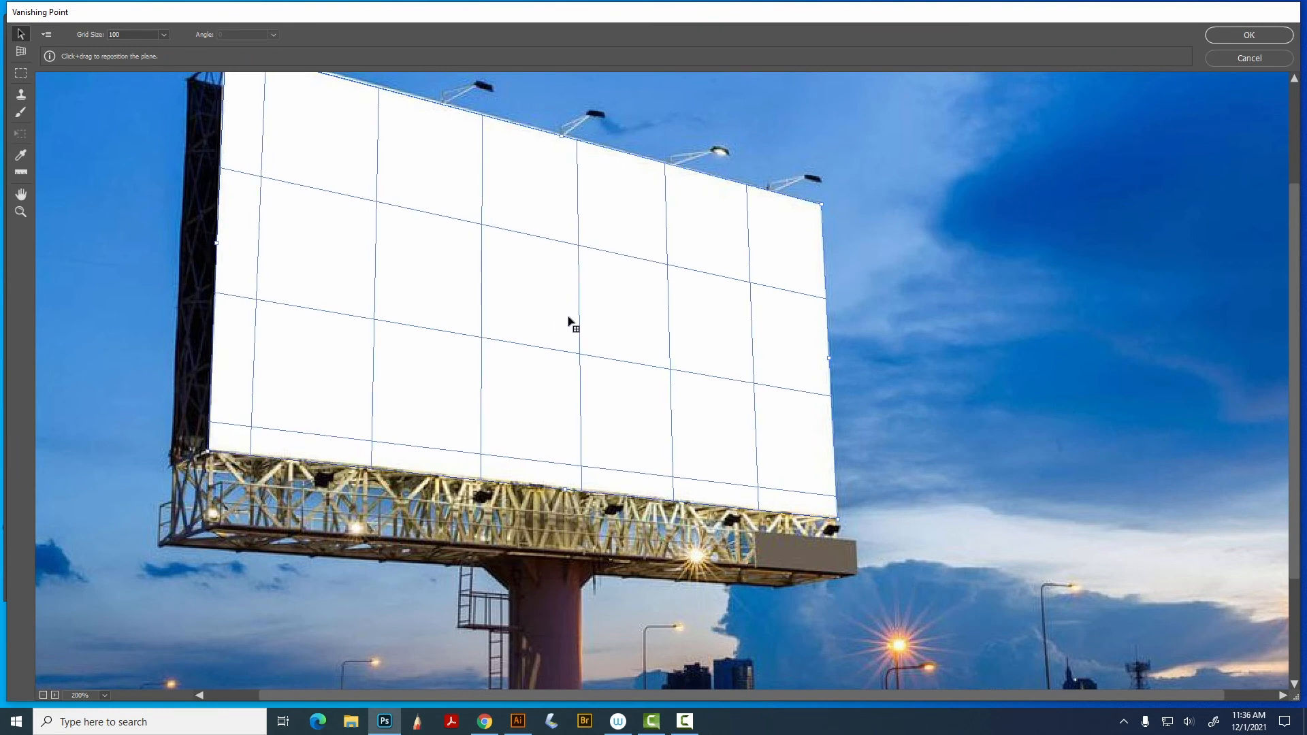
scroll(569, 320, "down", 3)
scroll(563, 336, "up", 5)
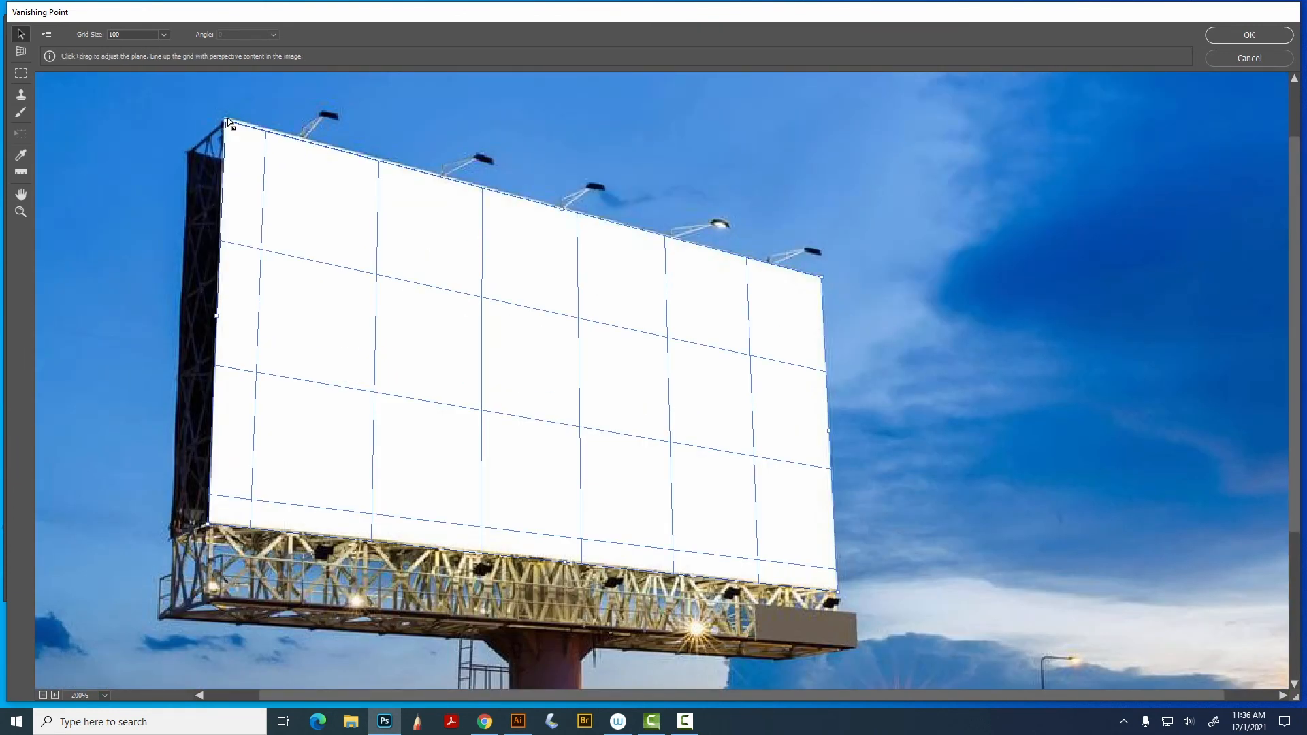
left_click_drag(229, 121, 226, 118)
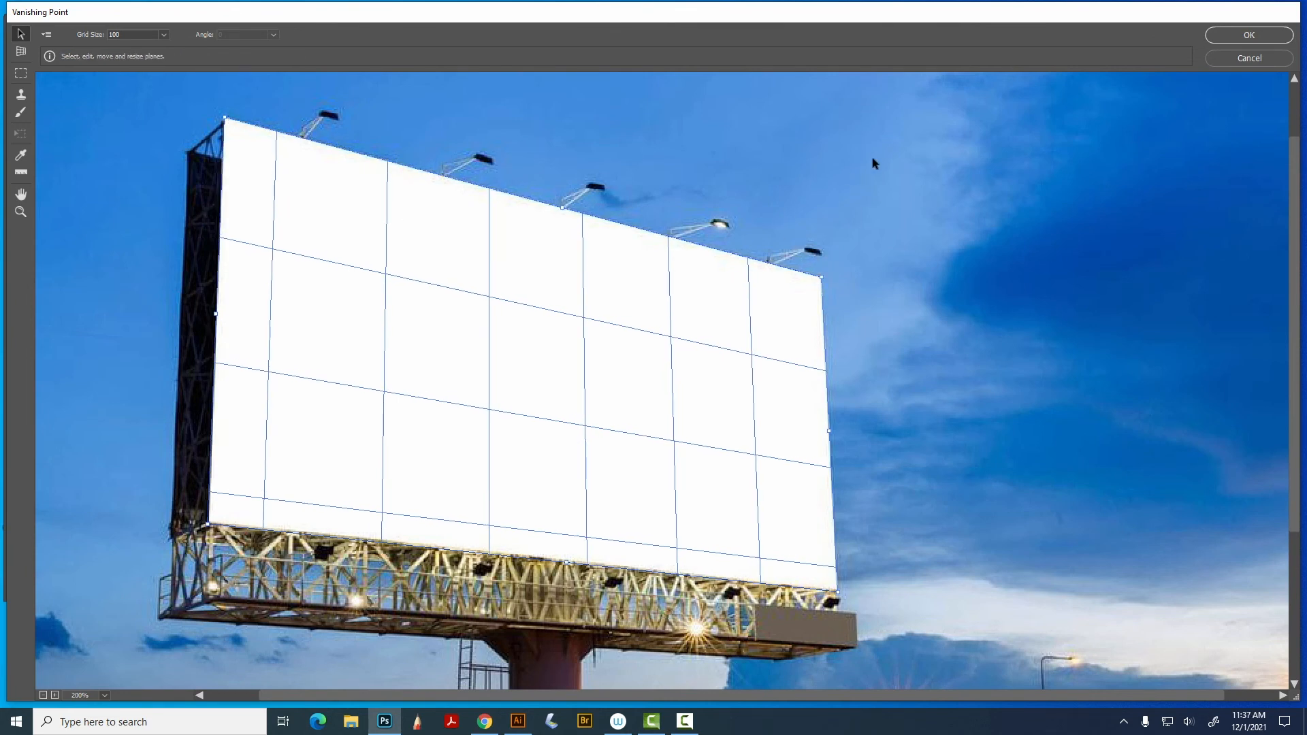
scroll(873, 160, "down", 1)
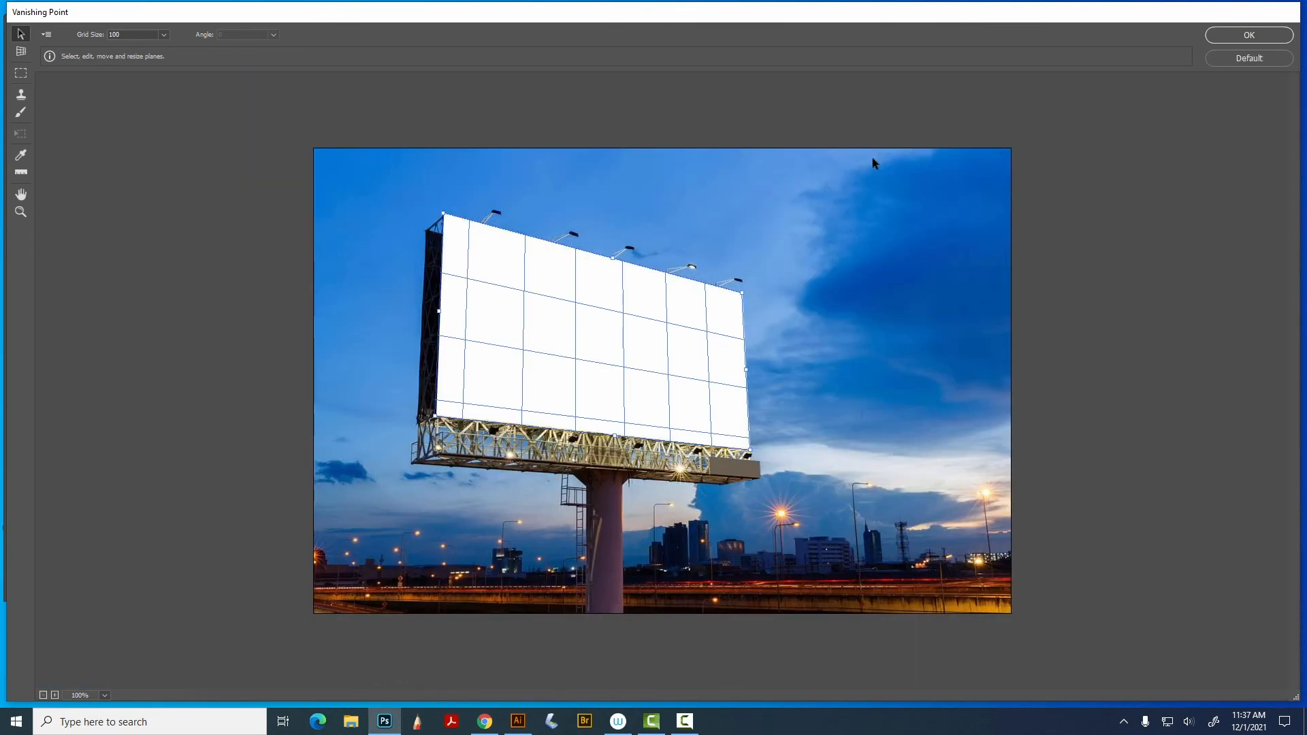
- Paste the copied Off-Ramp artwork into Vanishing Point and scale it down with the Transform tool
key("ctrl+v")
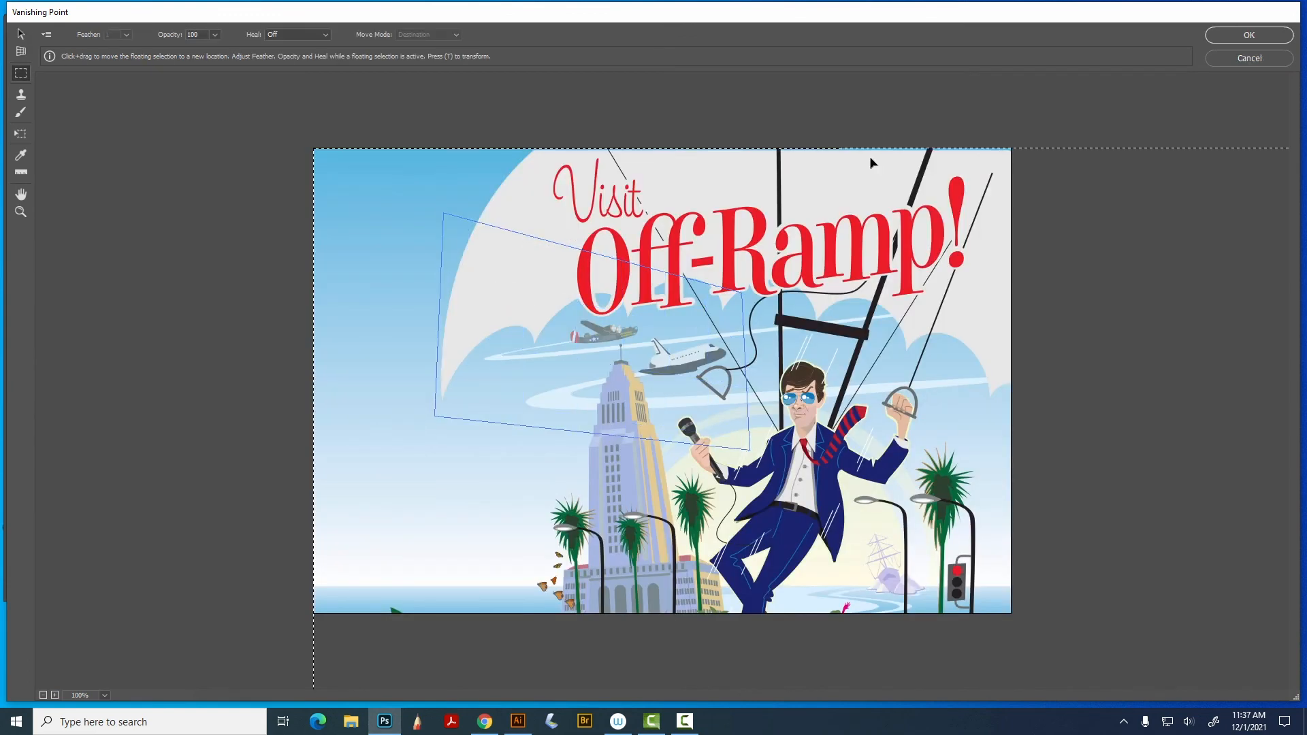
key("alt")
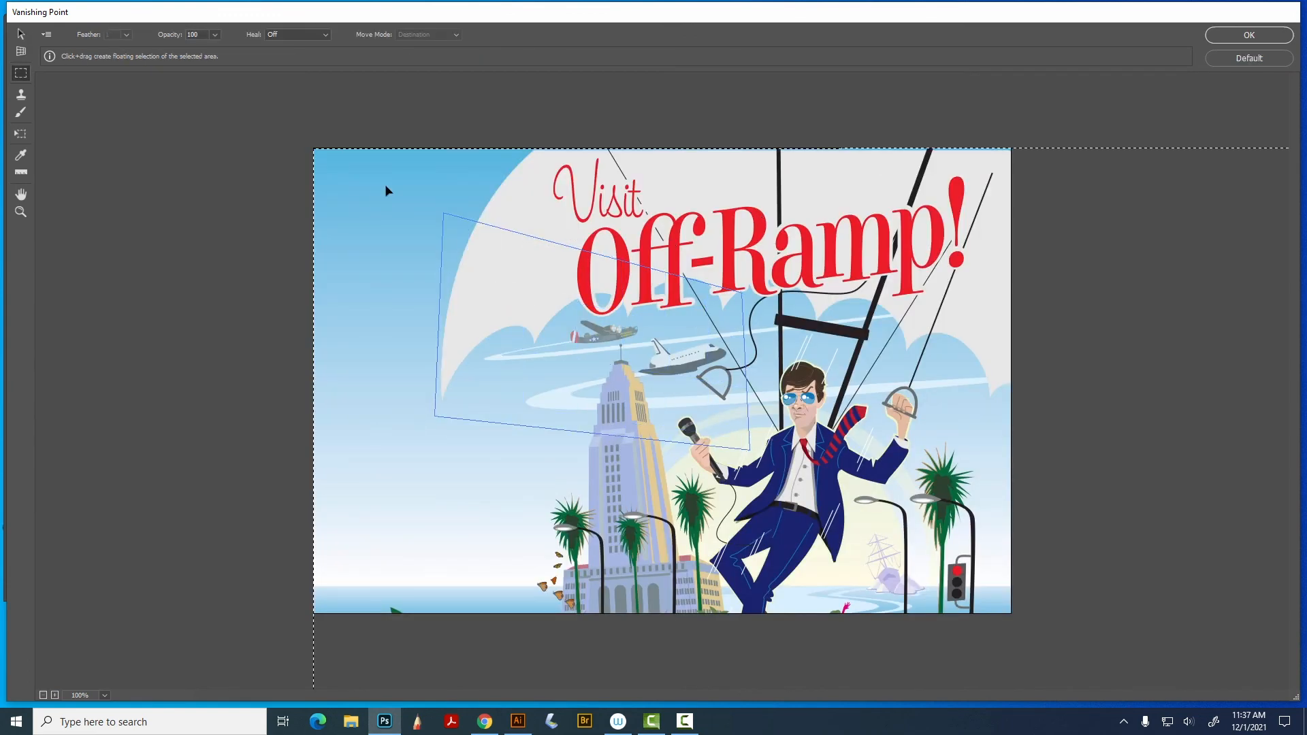
key("t")
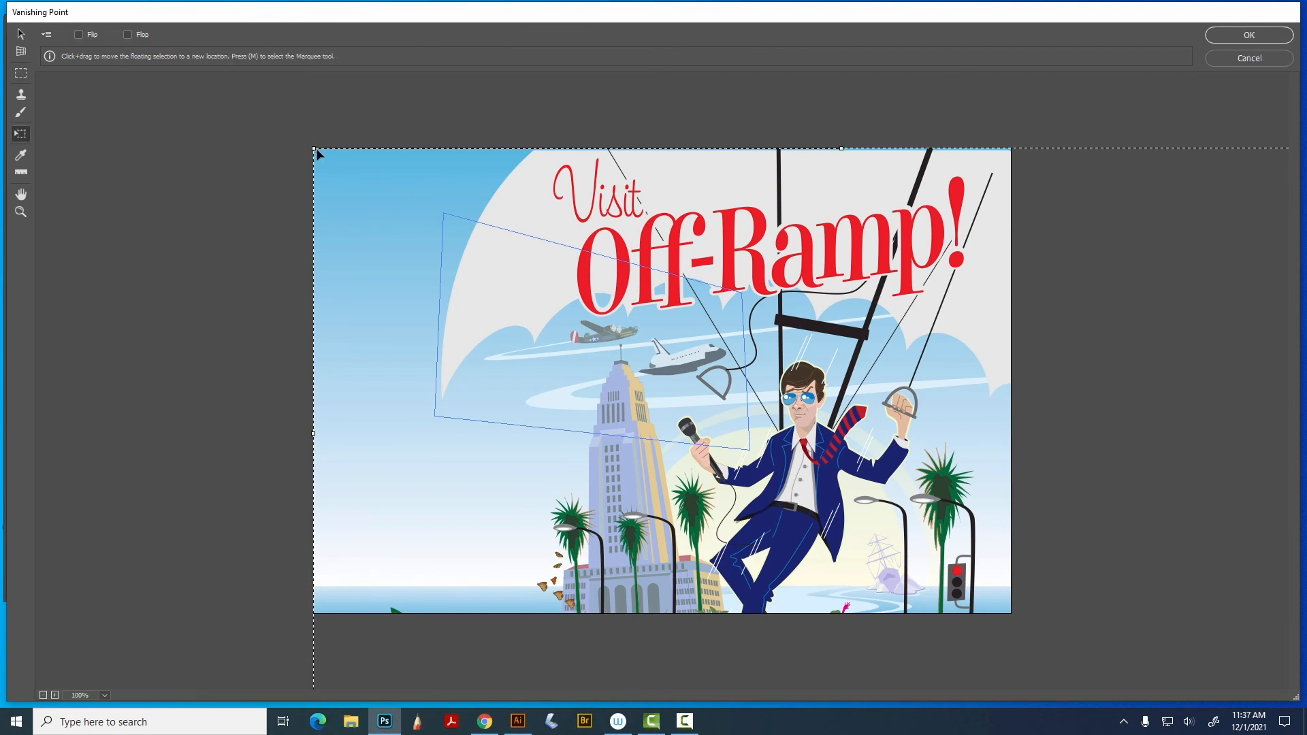
left_click_drag(317, 151, 847, 436)
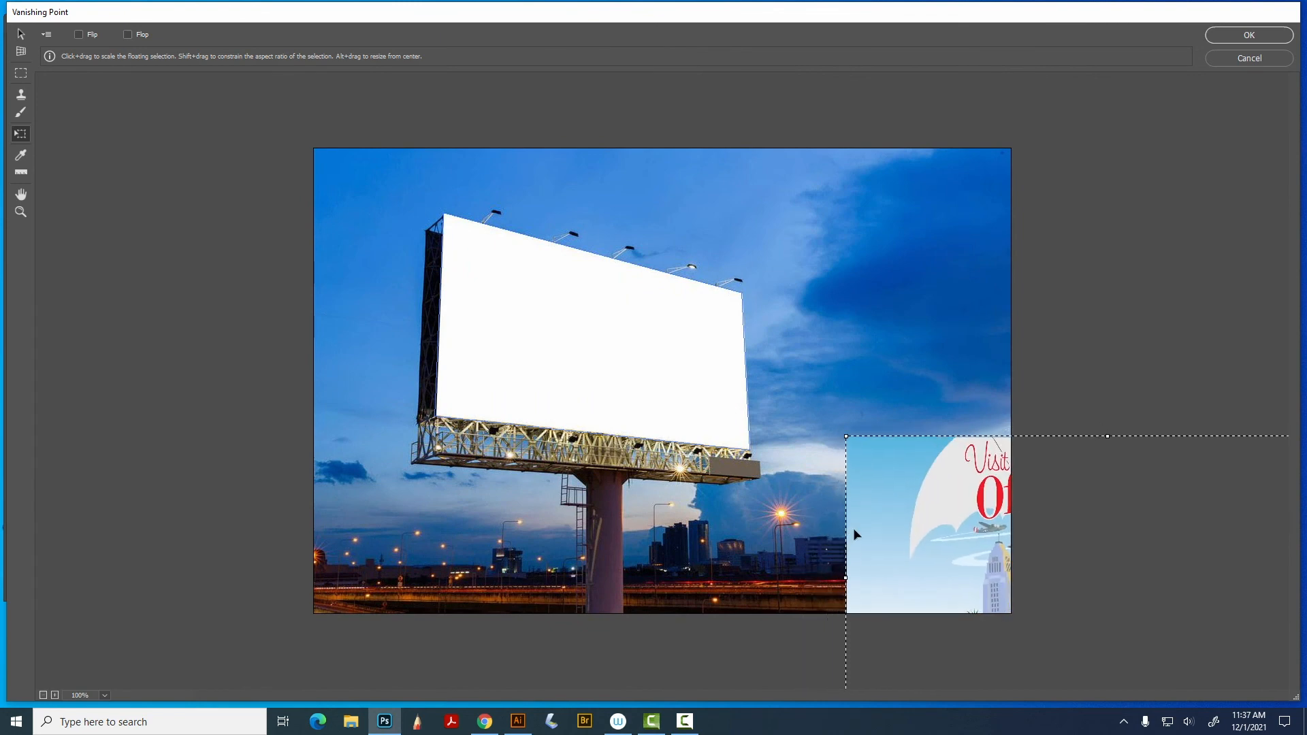
- Move the artwork into the billboard plane, scale it down further, position it to fill the billboard face, and apply the filter
left_click_drag(955, 548, 793, 332)
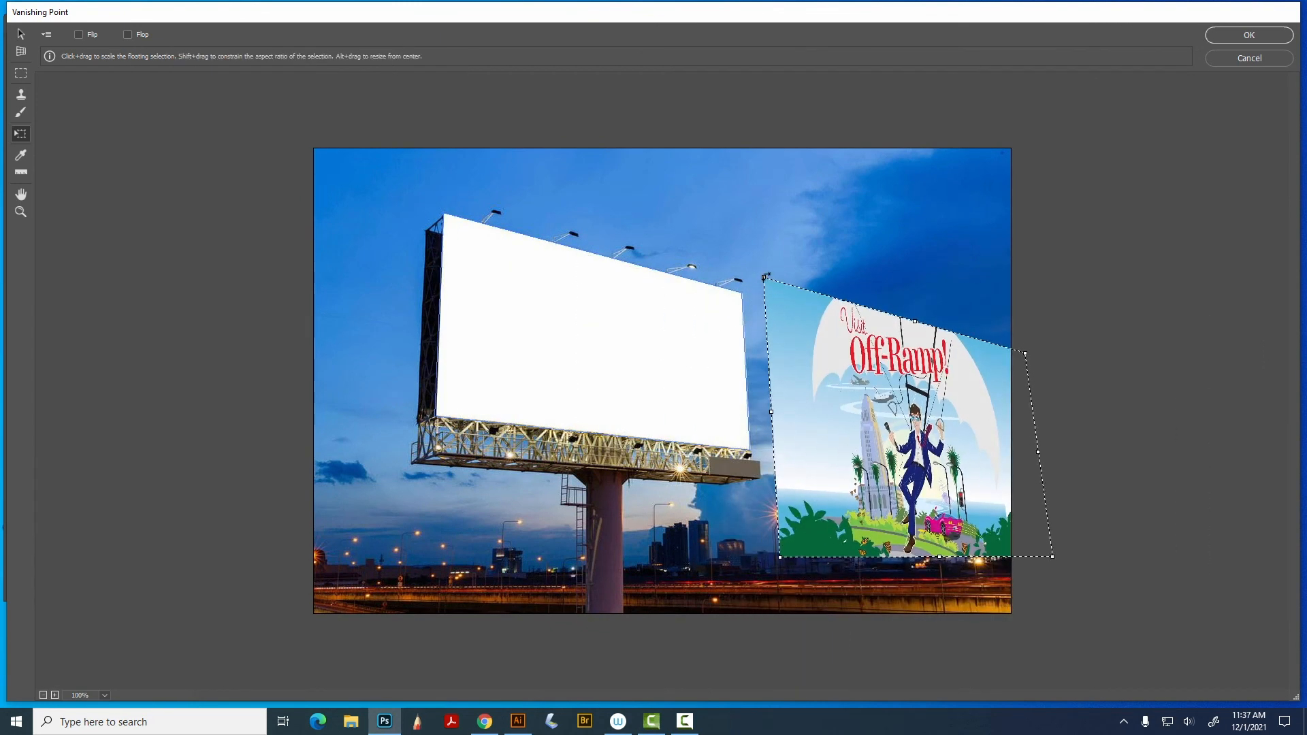
left_click_drag(764, 277, 843, 346)
left_click_drag(874, 403, 512, 295)
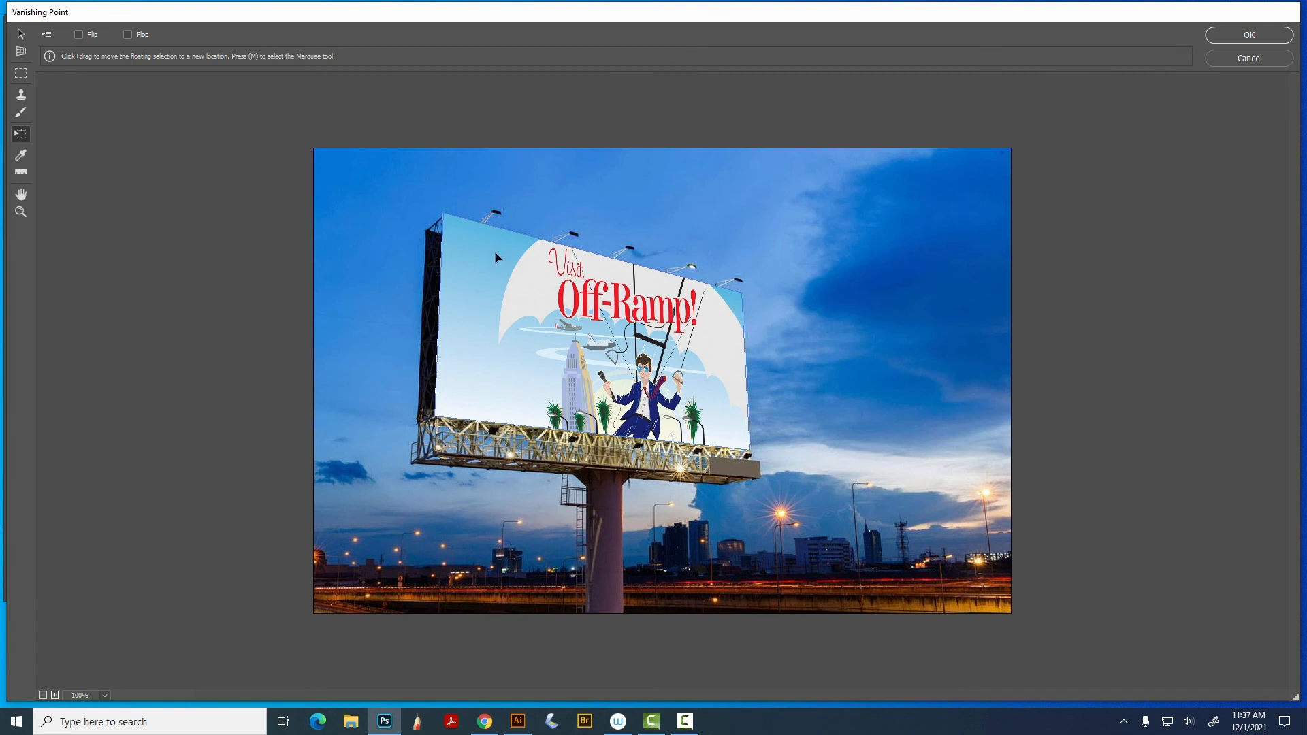
left_click_drag(495, 257, 513, 274)
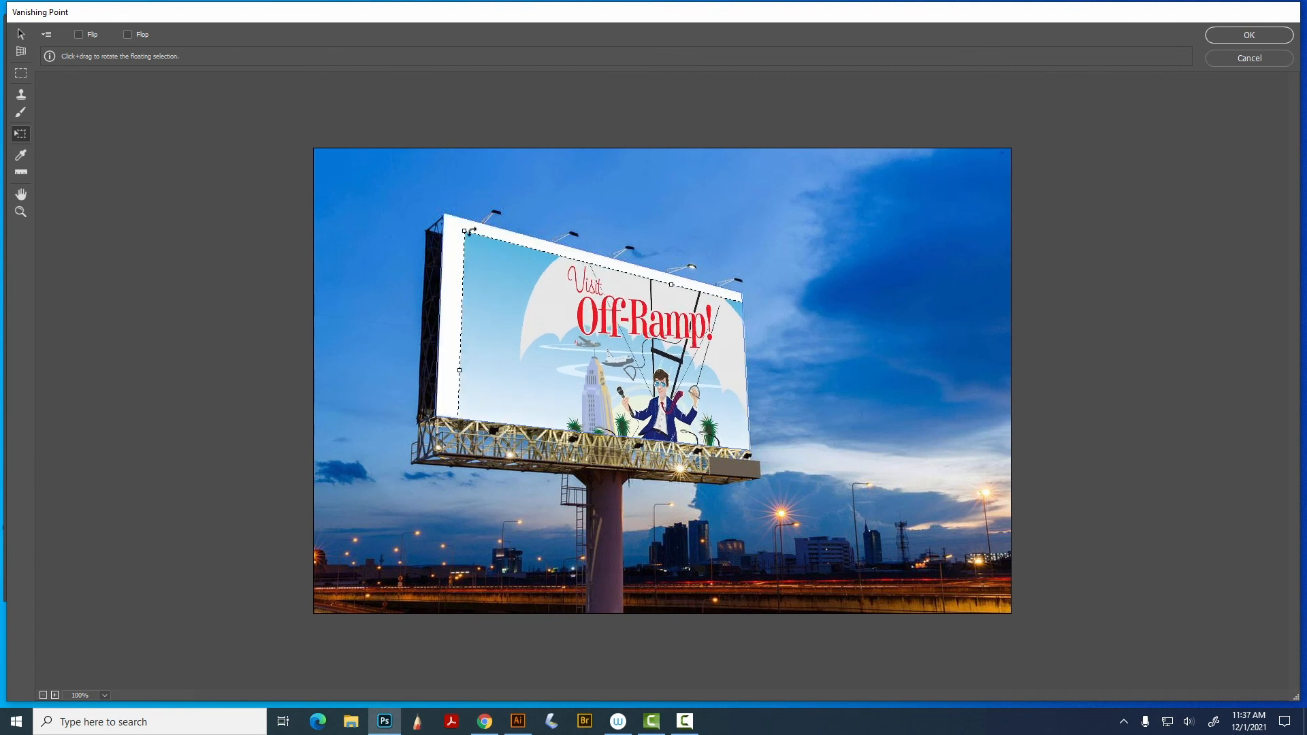
left_click_drag(464, 231, 545, 297)
left_click_drag(627, 369, 547, 304)
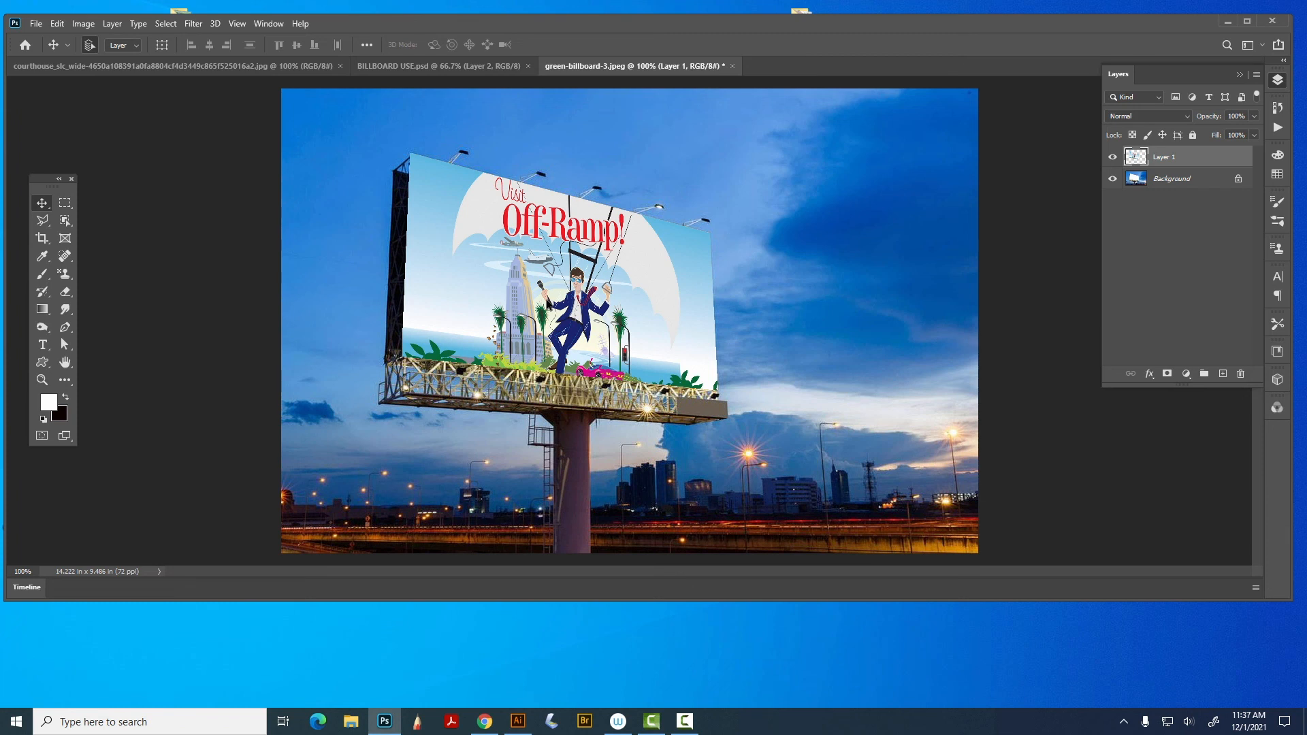
- Open Layer 1's Blending Options and try the Blend If sliders for This Layer and Underlying Layer
left_click(112, 24)
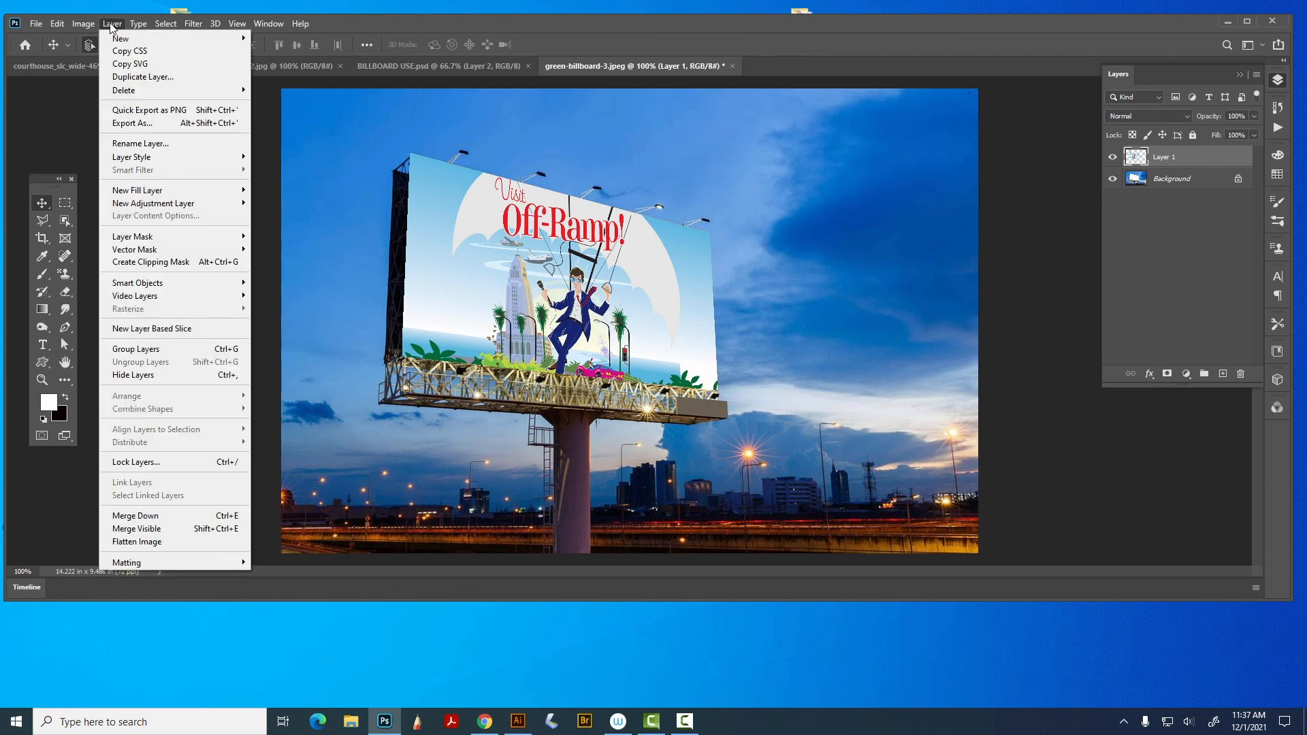
mouse_move(151, 161)
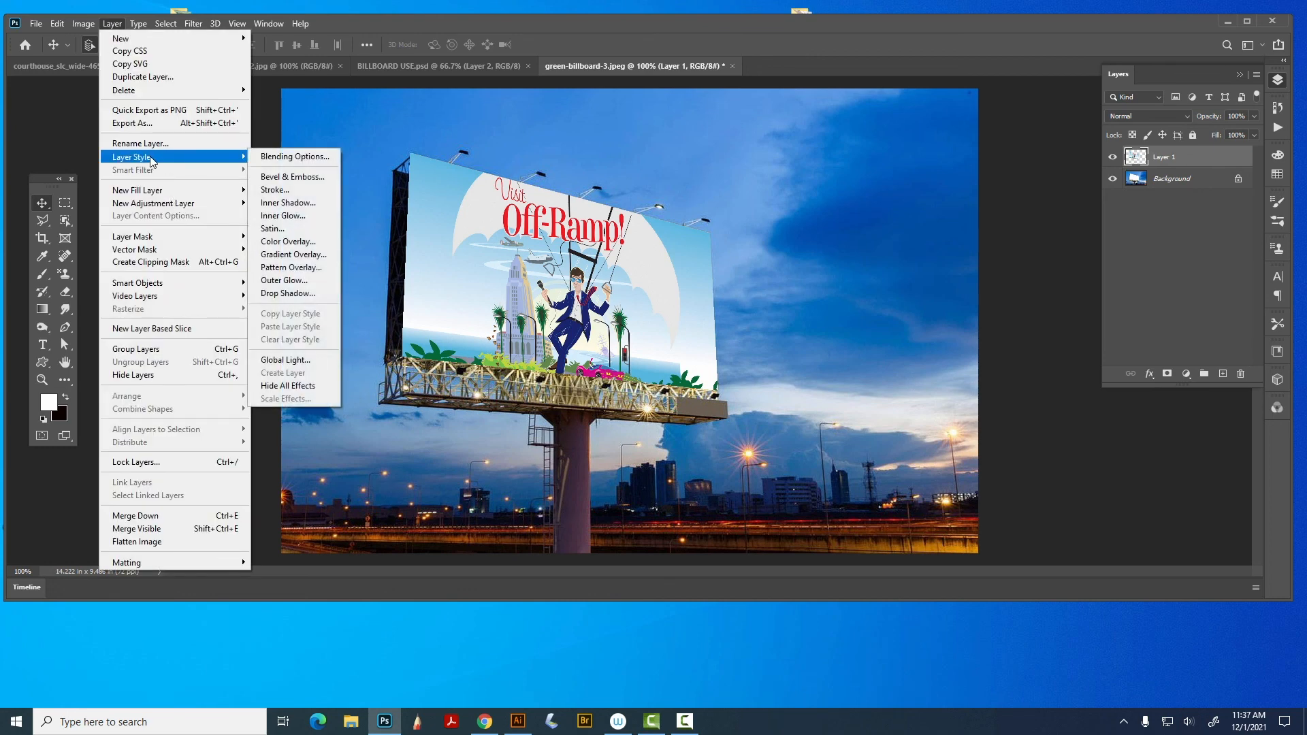
left_click(286, 156)
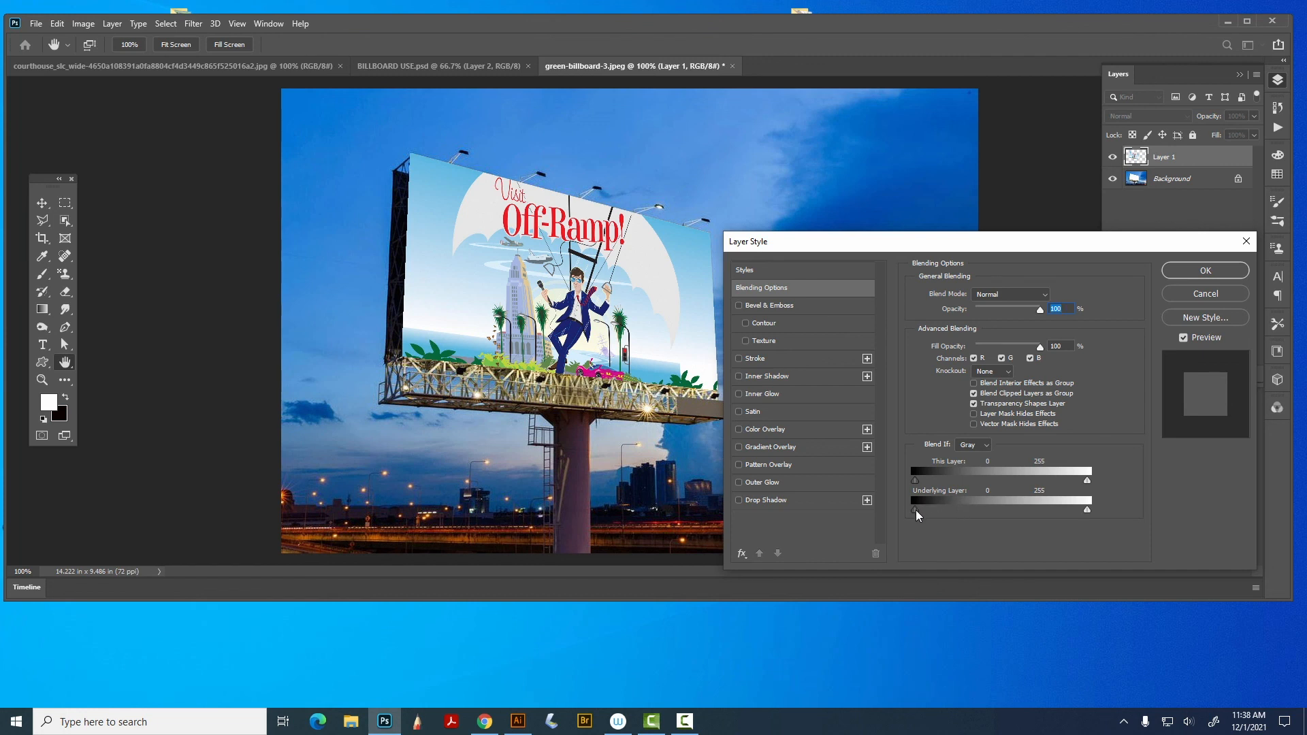
mouse_move(915, 510)
left_mouse_down()
mouse_move(1001, 514)
mouse_move(915, 510)
left_mouse_up()
left_click_drag(919, 482, 913, 512)
left_click_drag(1087, 511, 1068, 510)
left_click(1216, 273)
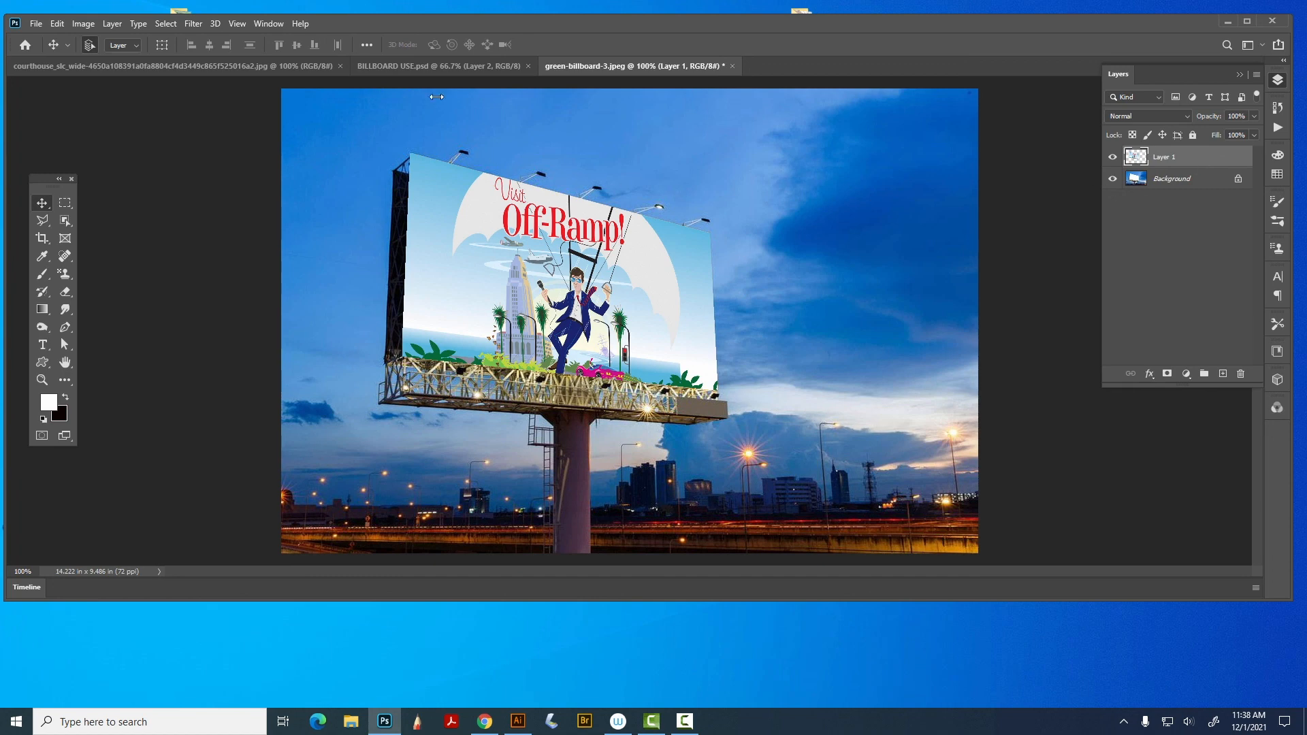
- Check the source artwork in BILLBOARD USE.psd, return to green-billboard-3.jpeg, and undo the artwork placement on the billboard
left_click(421, 66)
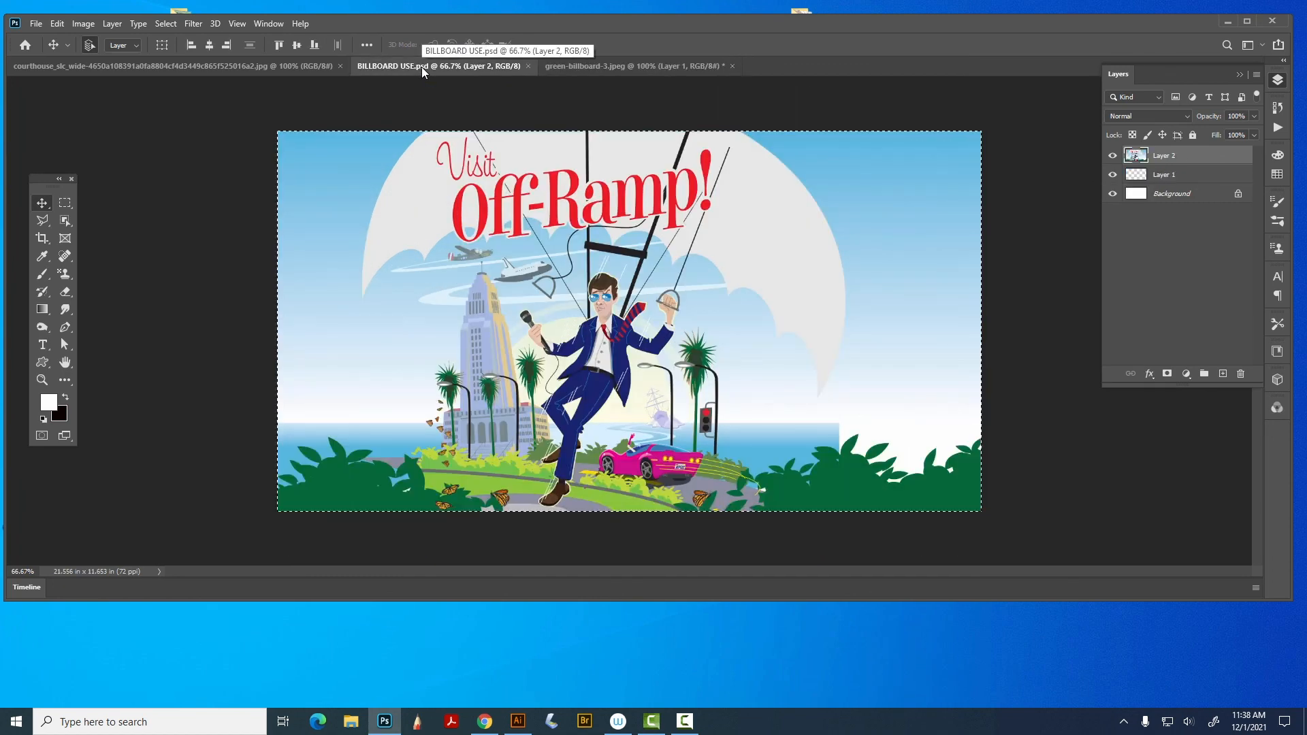
left_click(605, 65)
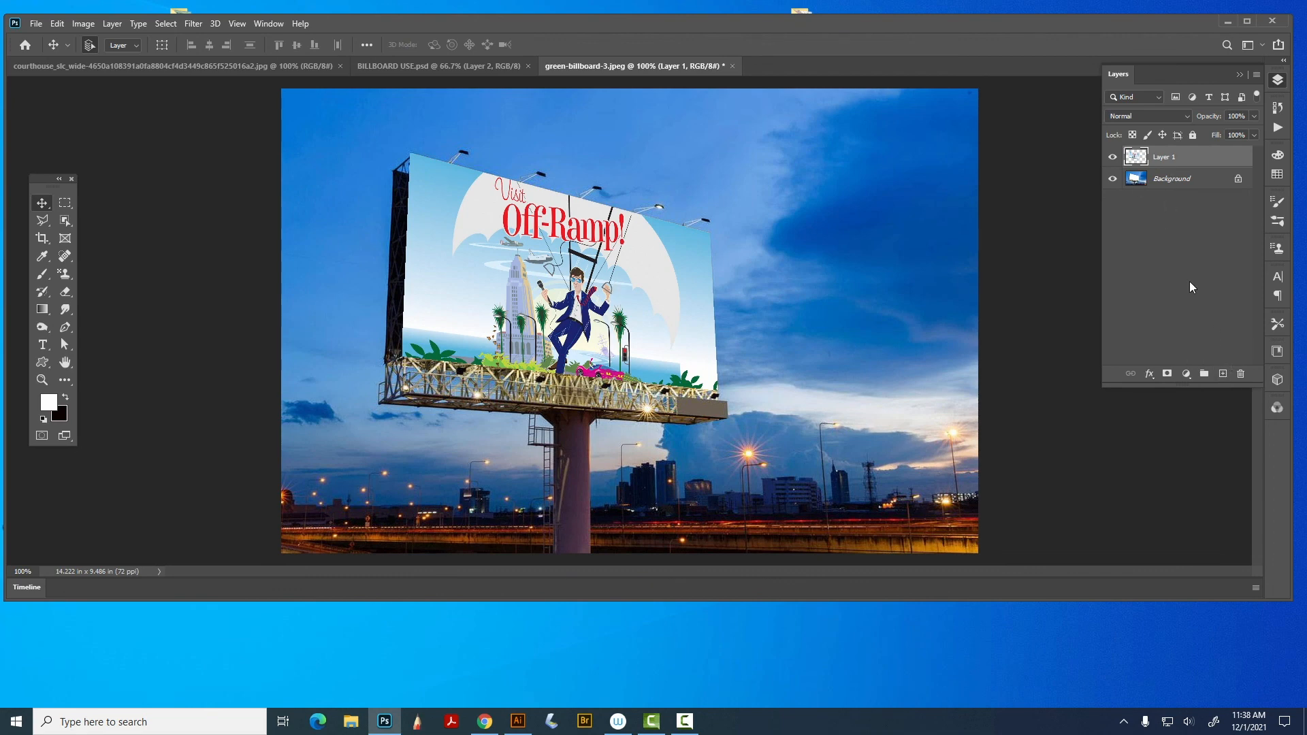
key("ctrl+z")
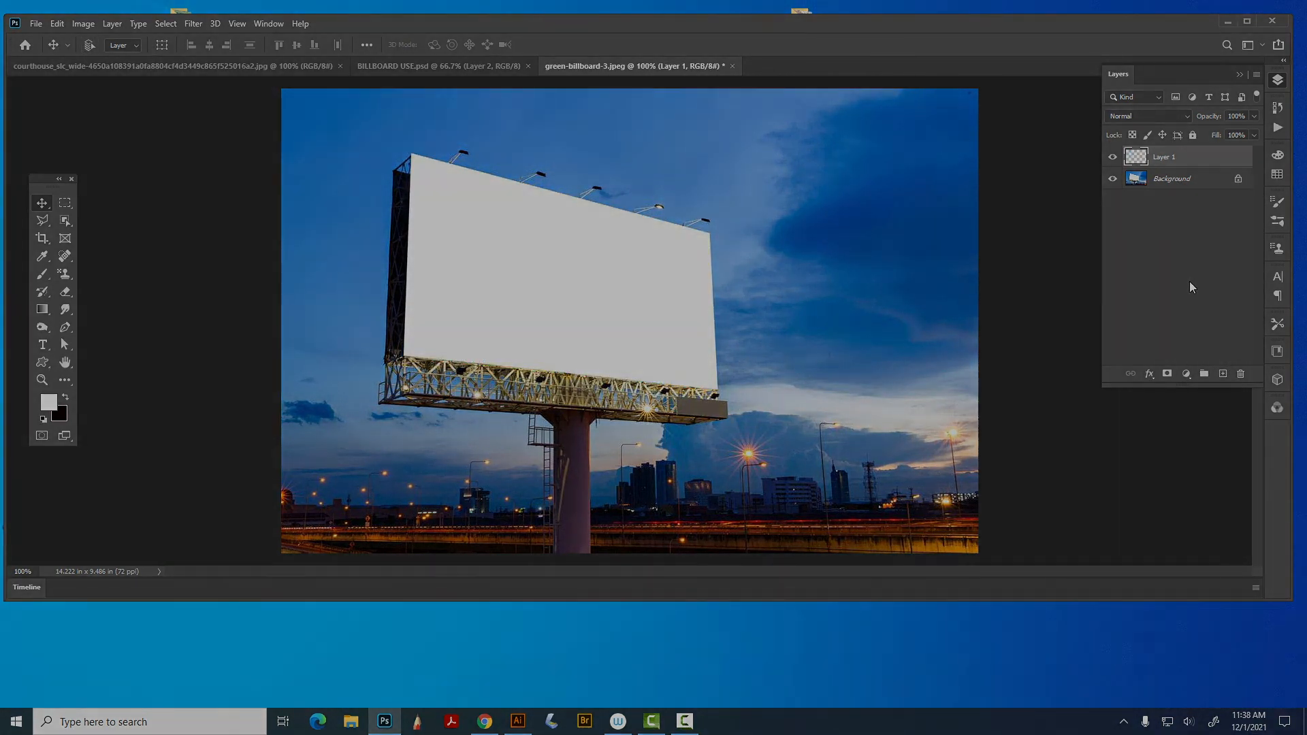